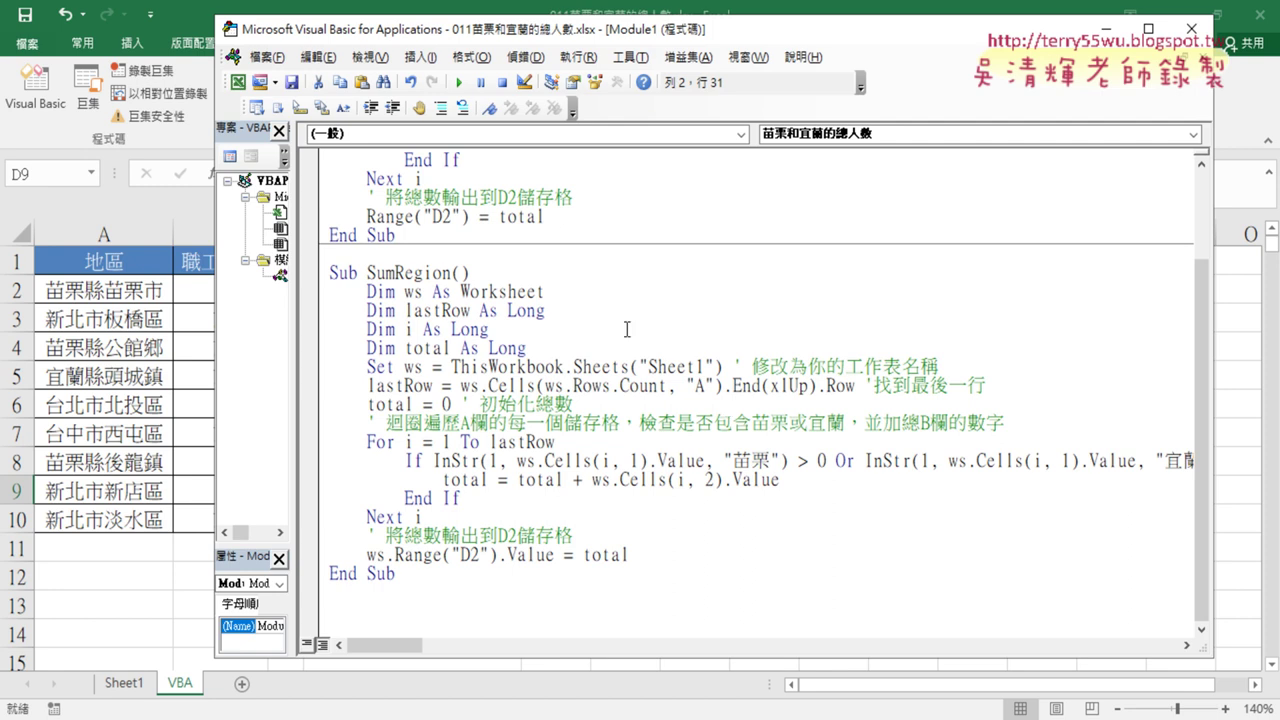
- Highlight the Dim declarations, the worksheet line and the lastRow expression in the first macro
{"action": "left_click_drag", "start_coordinate": [527, 348], "coordinate": [330, 292]}
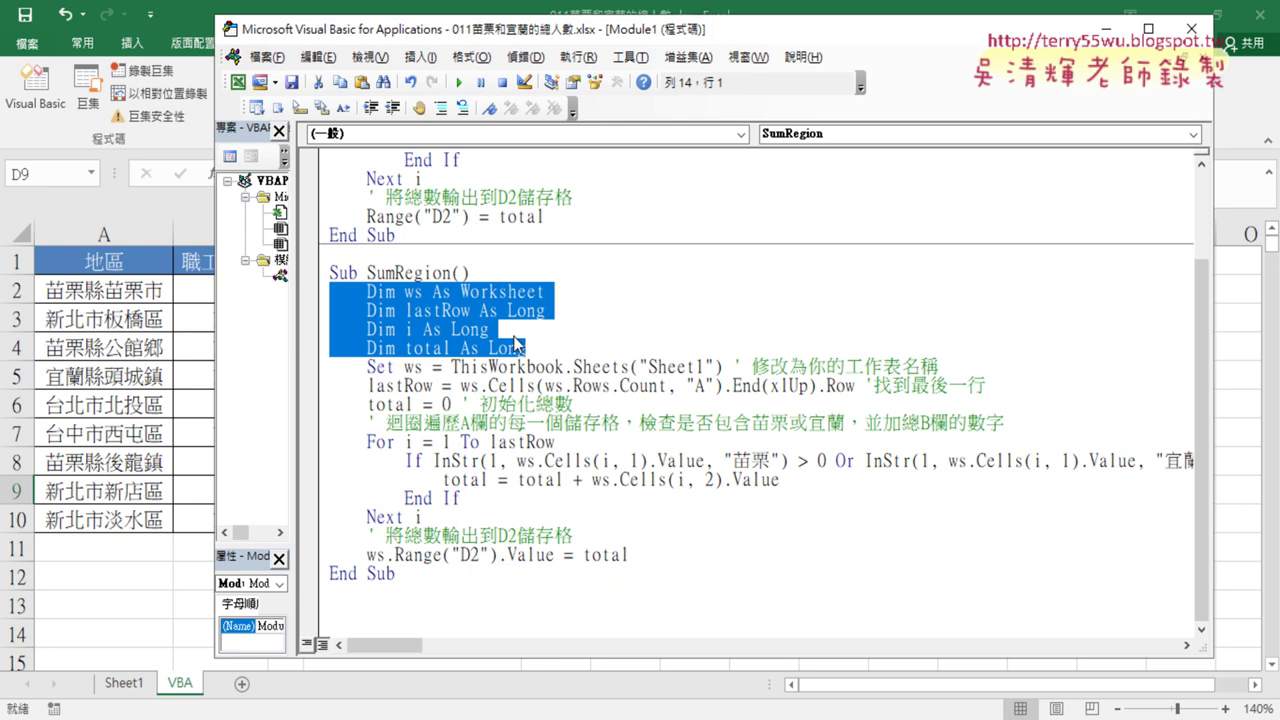
{"action": "scroll", "coordinate": [515, 343], "scroll_direction": "up", "scroll_amount": 2}
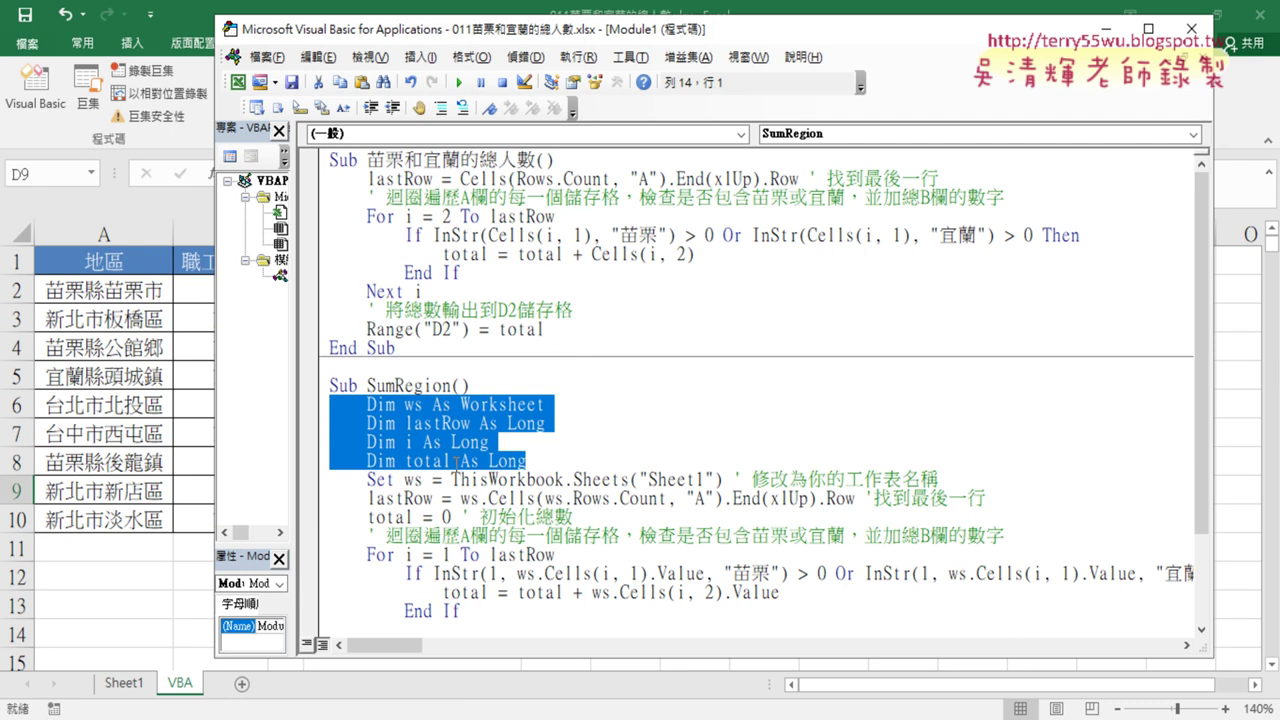
{"action": "left_click_drag", "start_coordinate": [960, 480], "coordinate": [322, 482]}
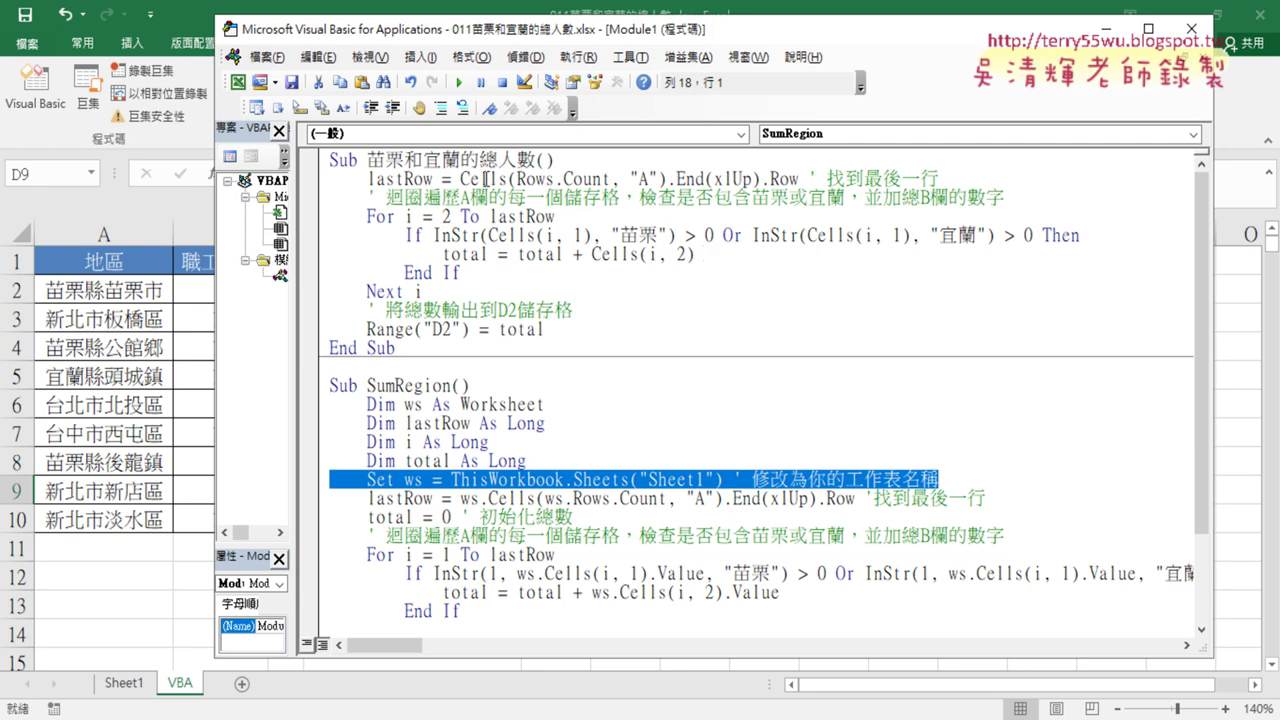
{"action": "left_click_drag", "start_coordinate": [460, 179], "coordinate": [797, 174]}
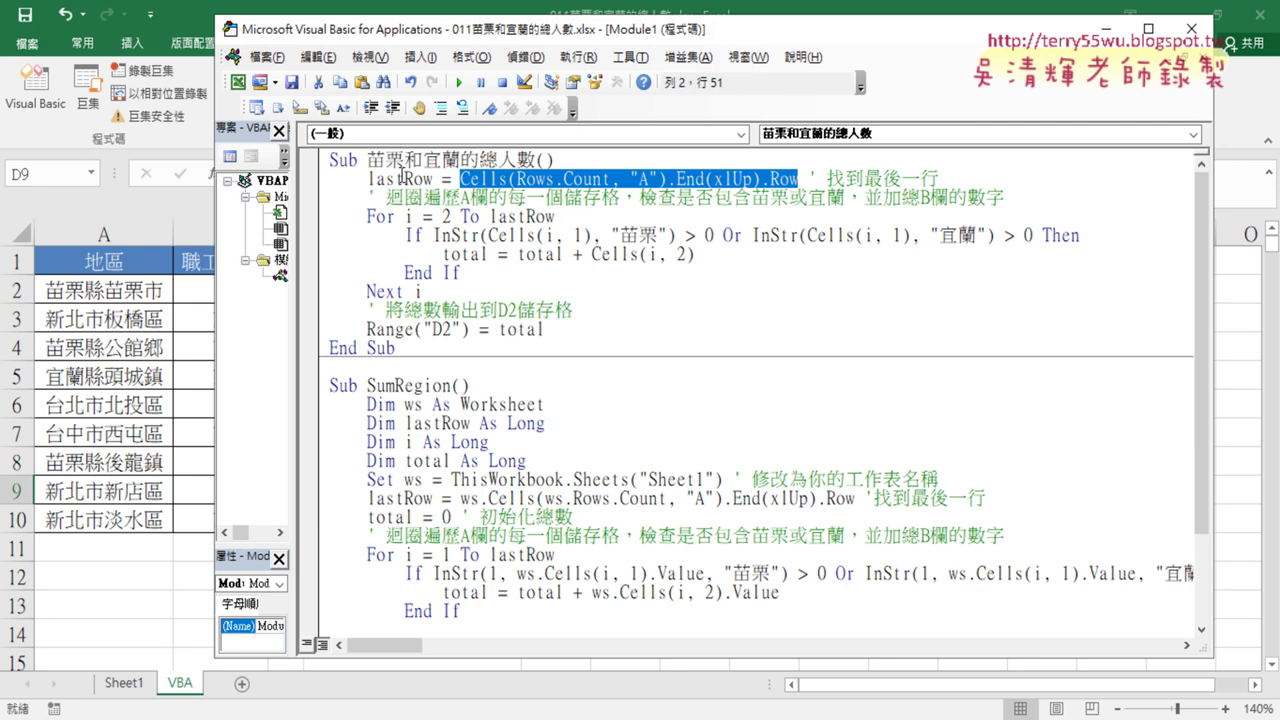
- Change the loop to 'For i = 2 To 10' and comment out the lastRow line with an apostrophe
{"action": "left_click_drag", "start_coordinate": [555, 216], "coordinate": [489, 217]}
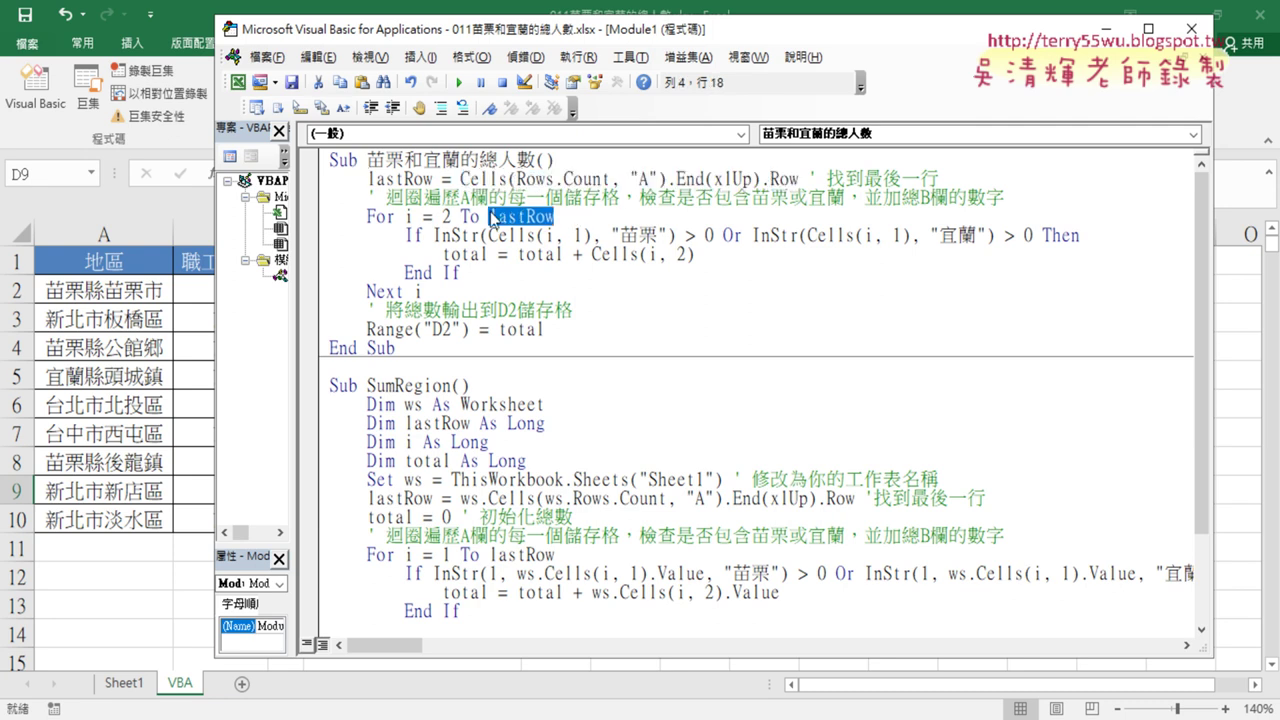
{"action": "type", "text": "10"}
{"action": "left_click", "coordinate": [368, 179]}
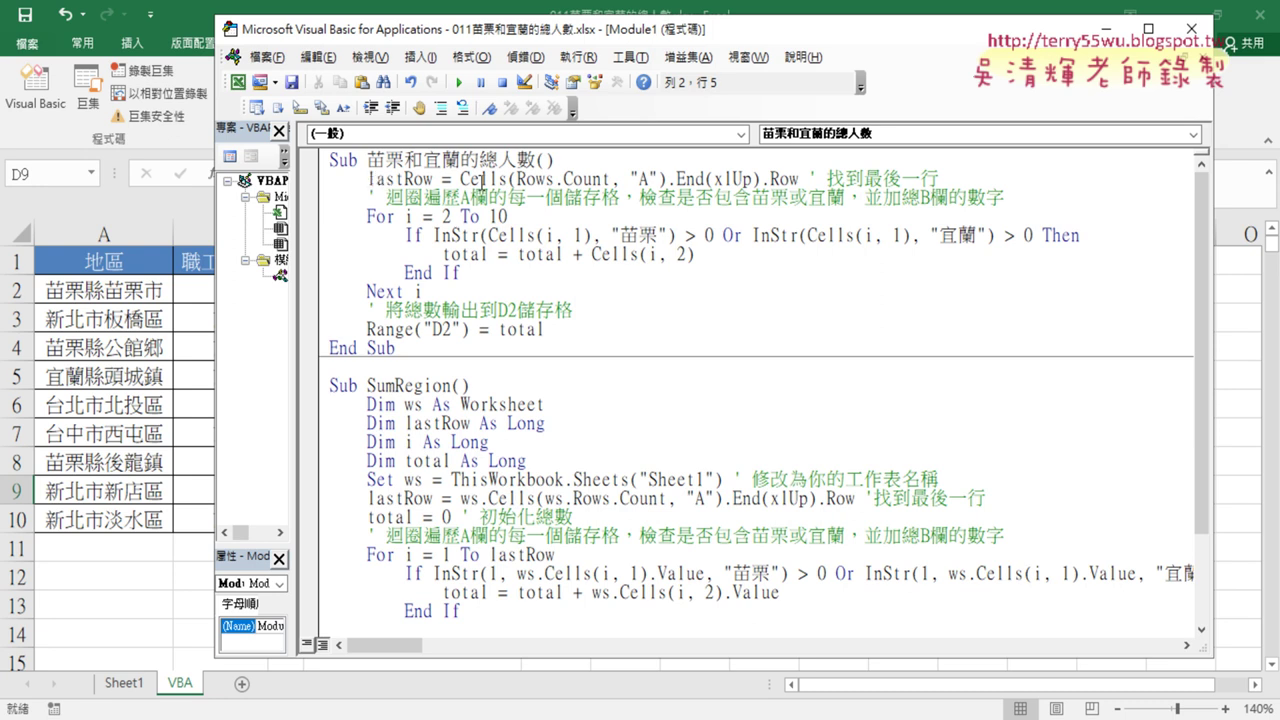
{"action": "type", "text": "'"}
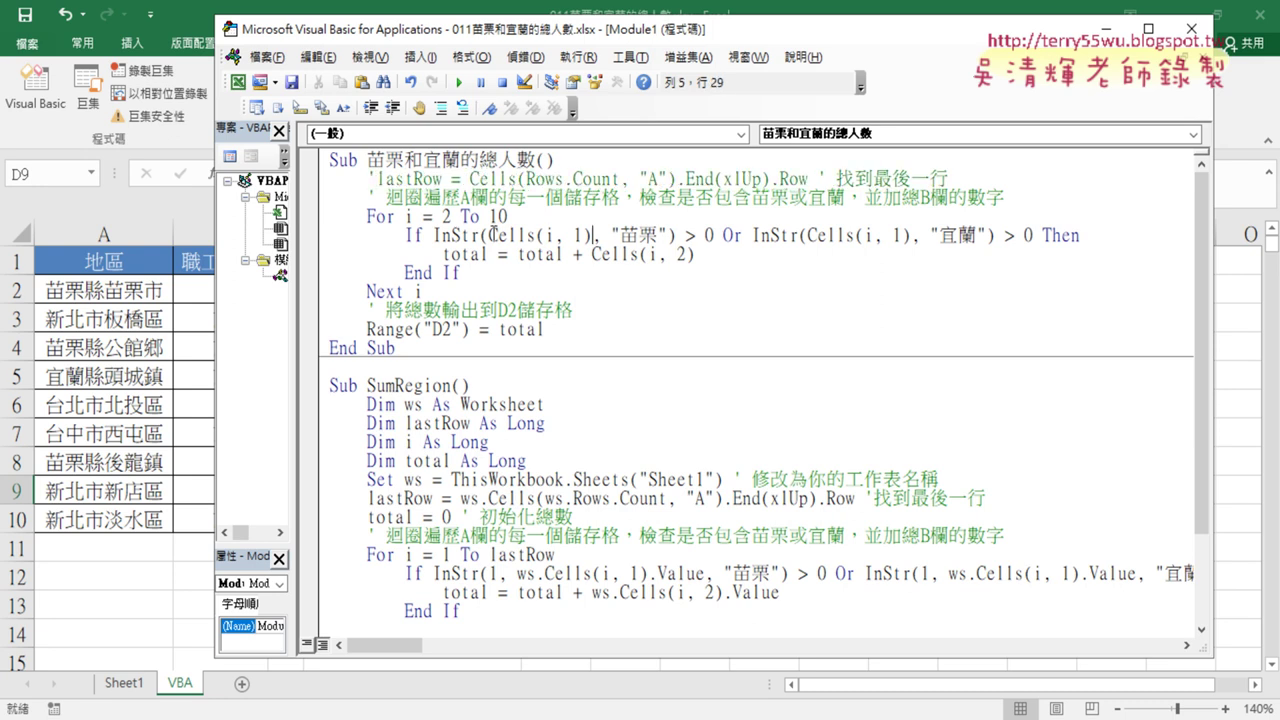
{"action": "left_click_drag", "start_coordinate": [374, 179], "coordinate": [366, 179]}
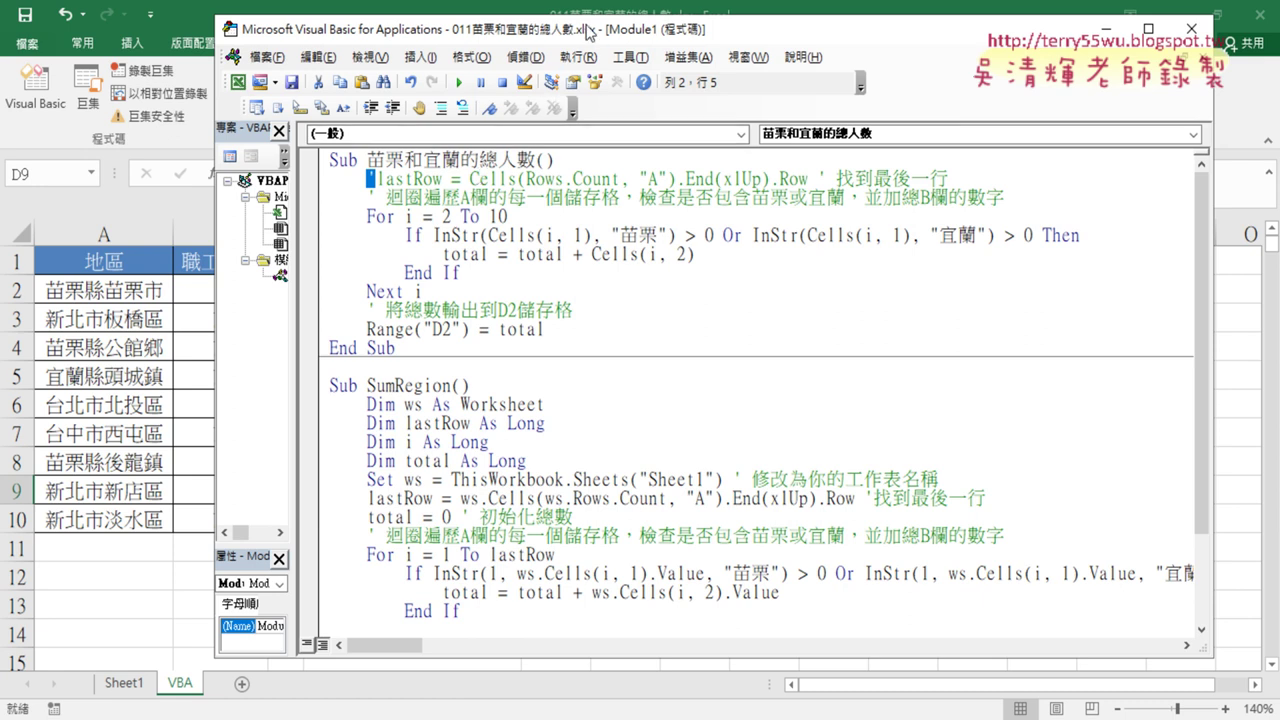
{"action": "left_click_drag", "start_coordinate": [590, 30], "coordinate": [842, 38]}
- Clear D2, then rerun the macro with the fixed bound 10 so D2 shows 42 again
{"action": "left_click", "coordinate": [390, 289]}
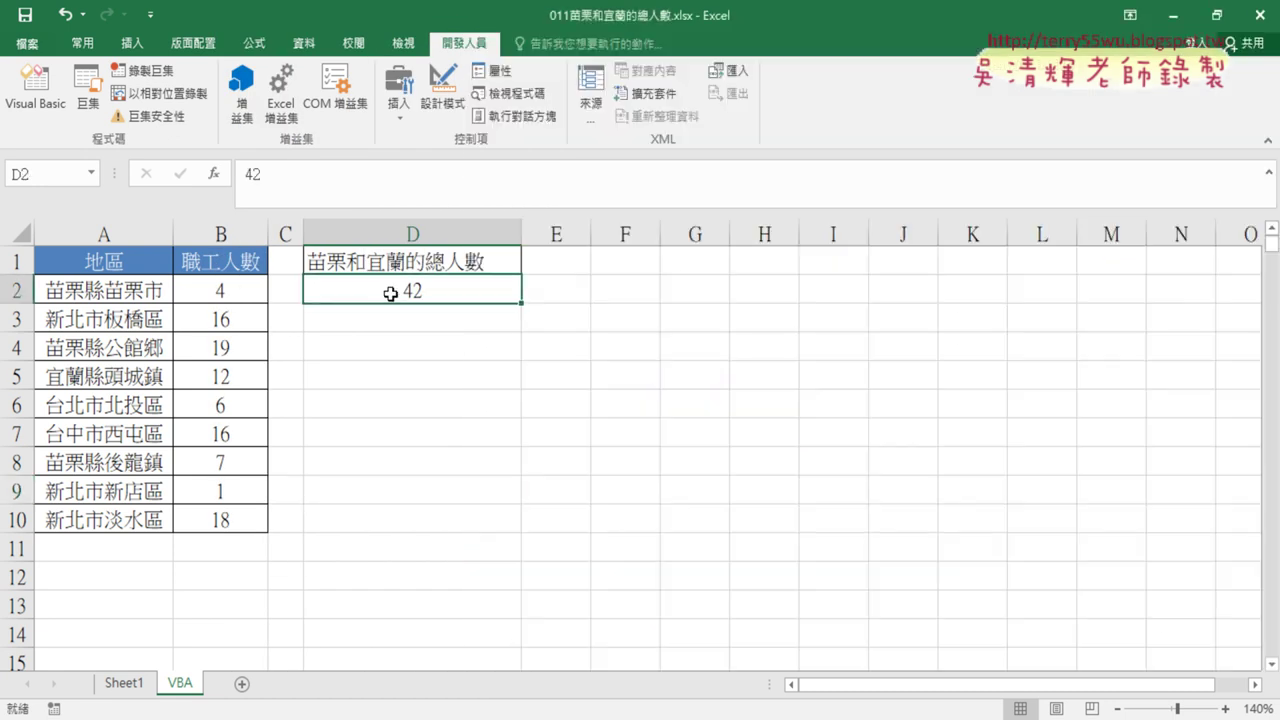
{"action": "key", "text": "Delete"}
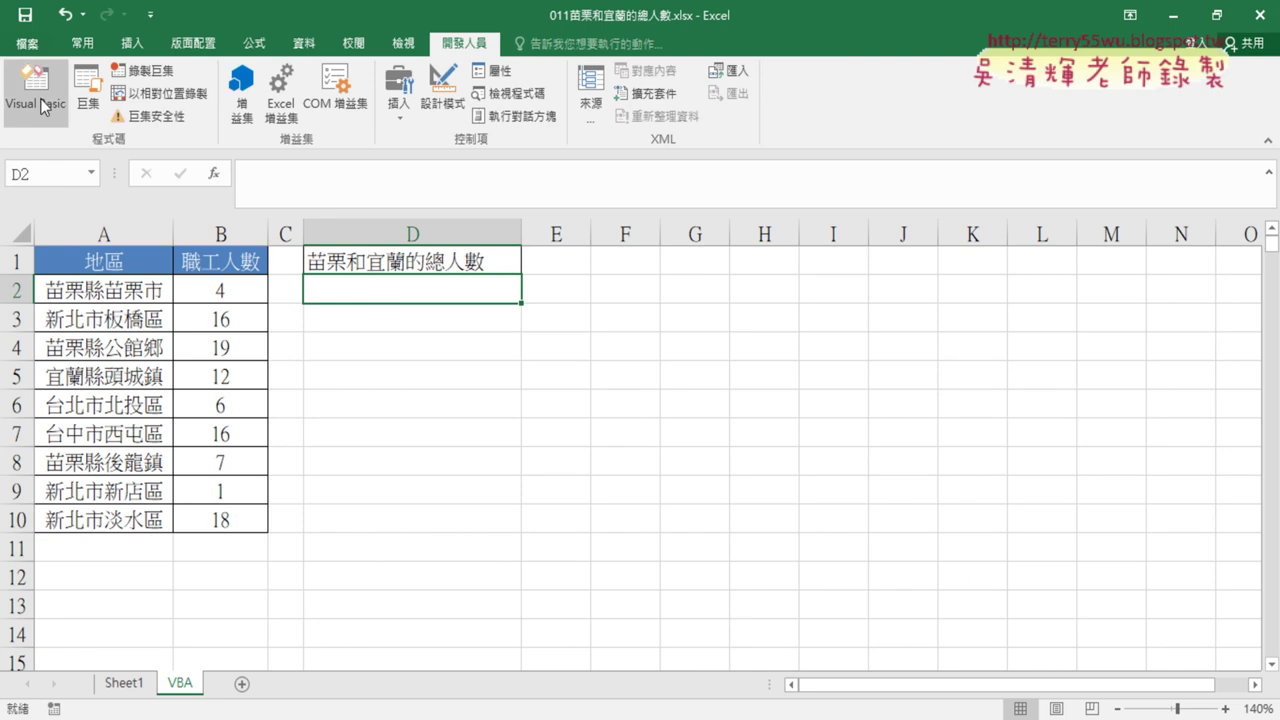
{"action": "left_click", "coordinate": [45, 100]}
{"action": "double_click", "coordinate": [750, 224]}
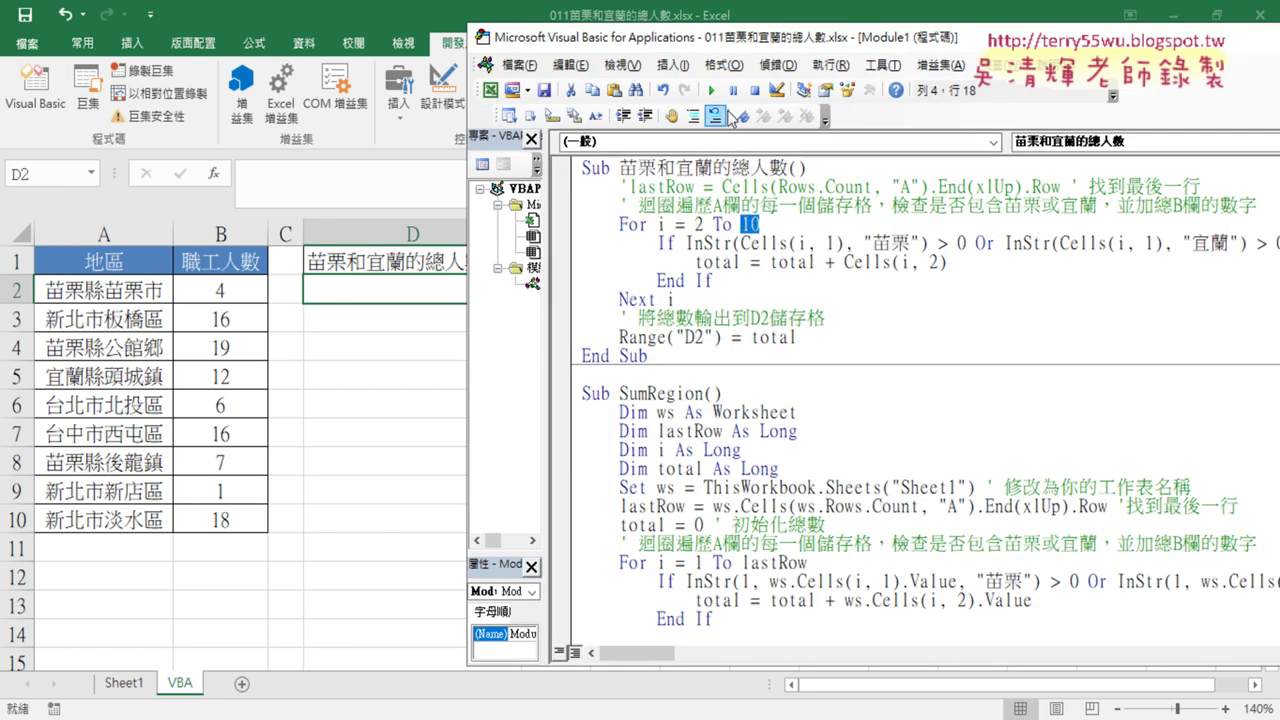
{"action": "left_click", "coordinate": [711, 90]}
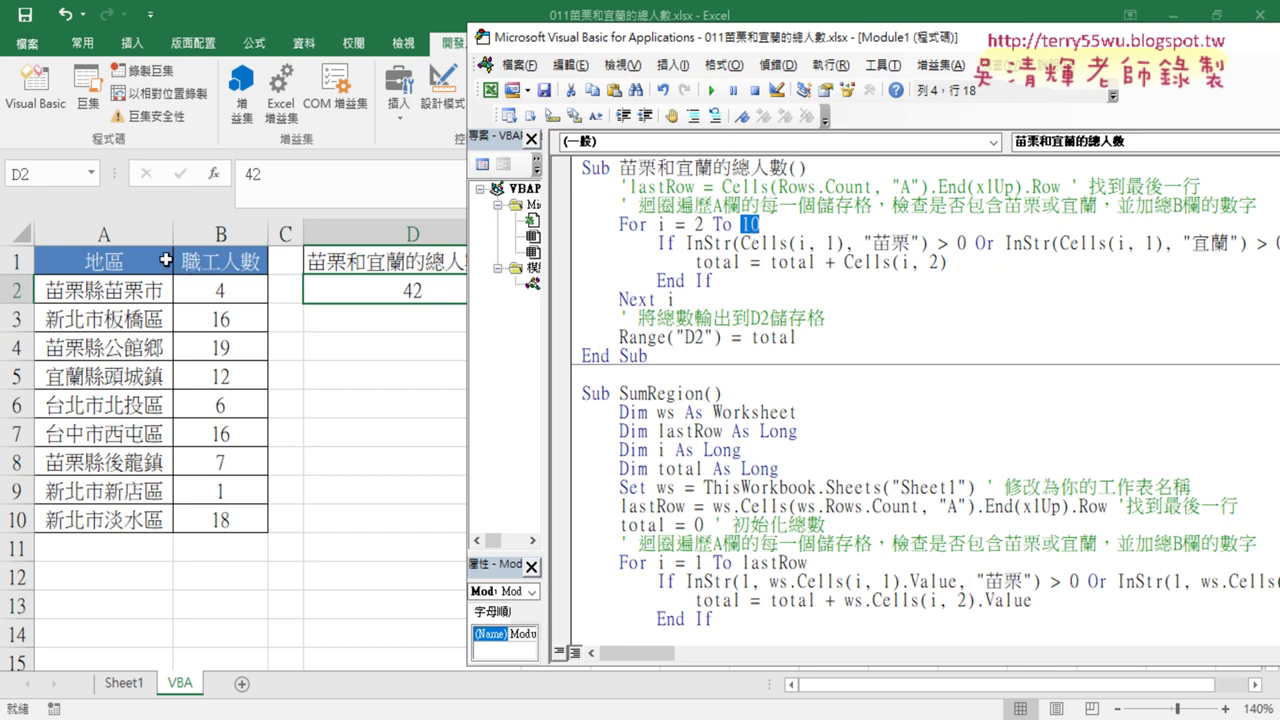
{"action": "left_click", "coordinate": [79, 259]}
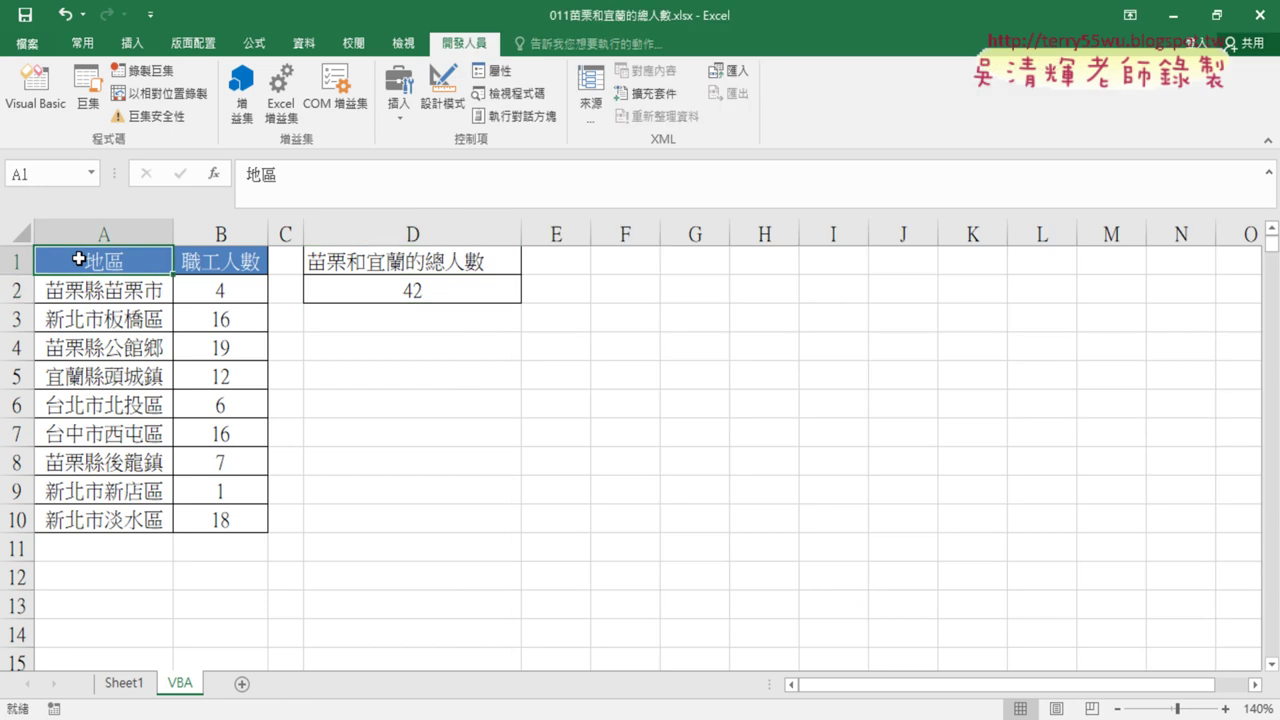
- Replace the loop bound 10 with range("A").End(xlDown).Row, using IntelliSense for End and xlDown
{"action": "key", "text": "ctrl+Down"}
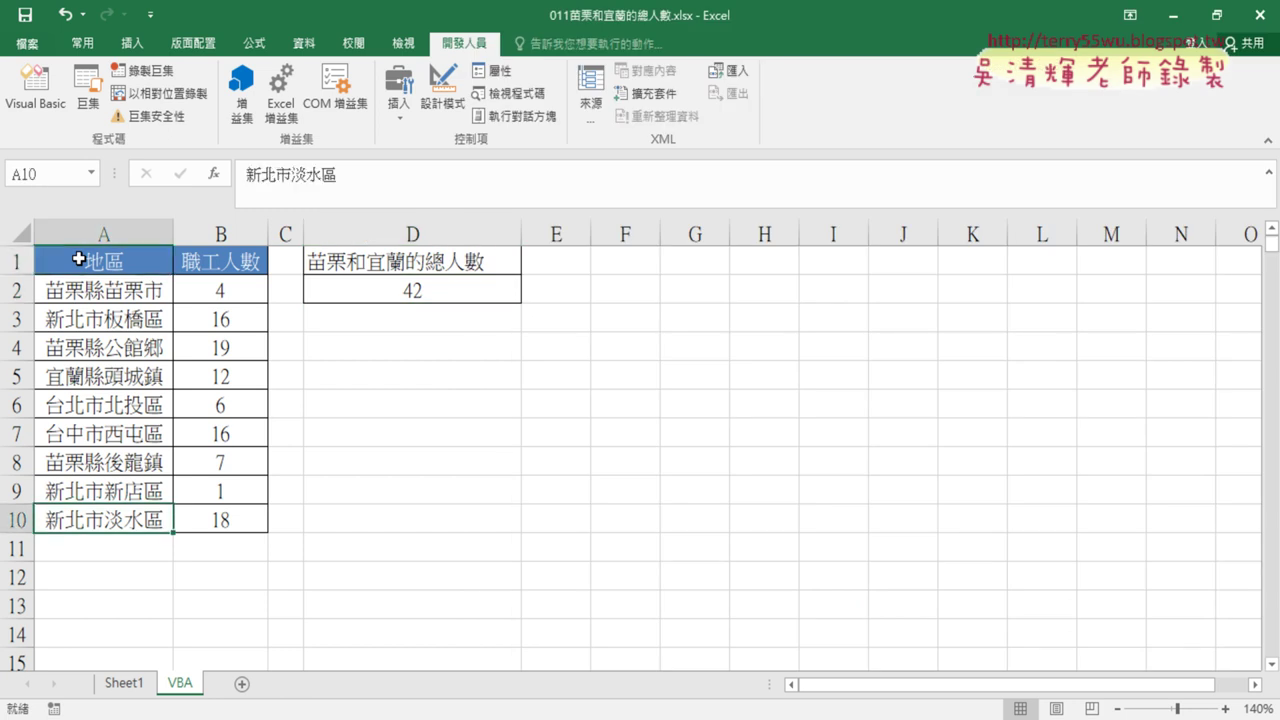
{"action": "left_click", "coordinate": [30, 112]}
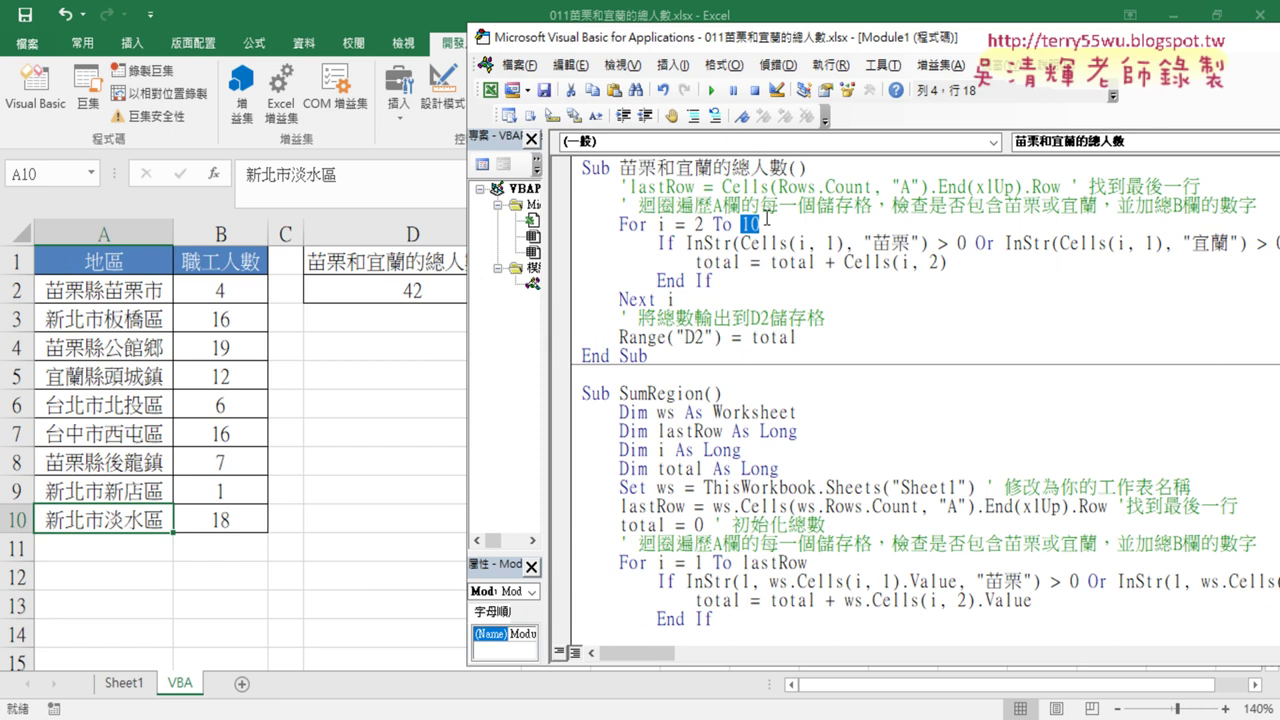
{"action": "key", "text": "BackSpace"}
{"action": "type", "text": "ra"}
{"action": "type", "text": "nge("}
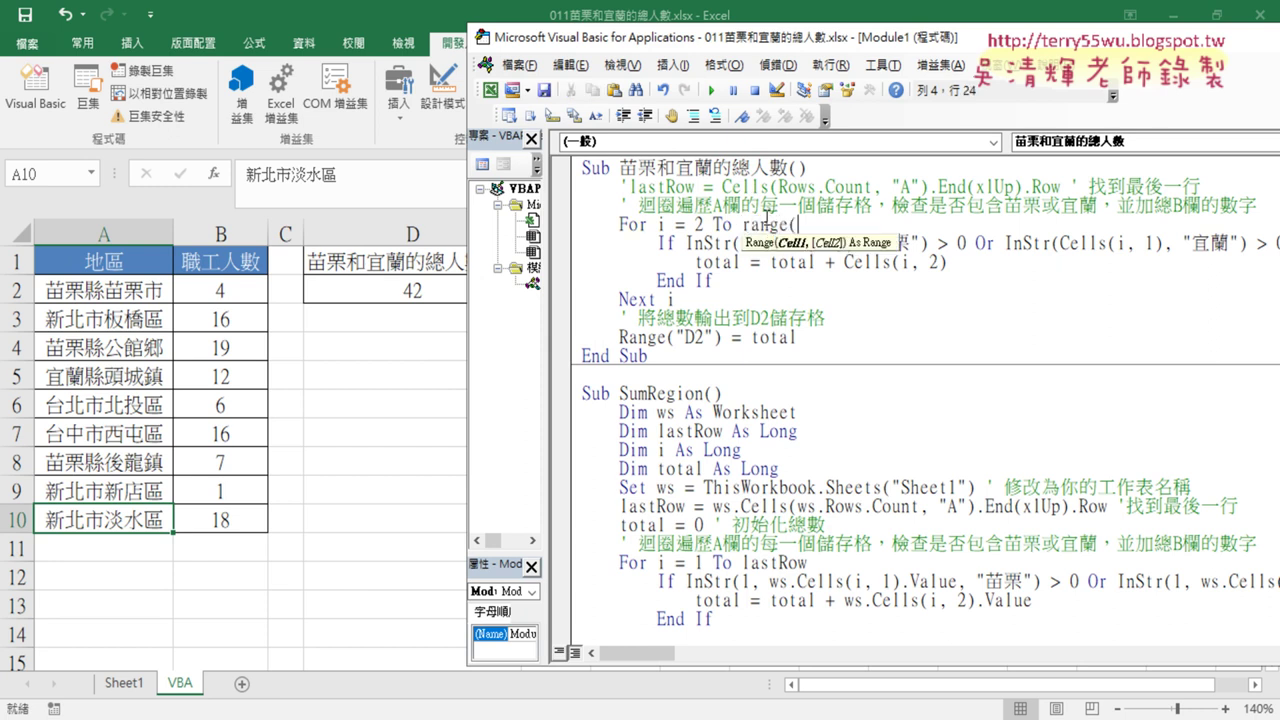
{"action": "type", "text": "\"A\""}
{"action": "type", "text": ")."}
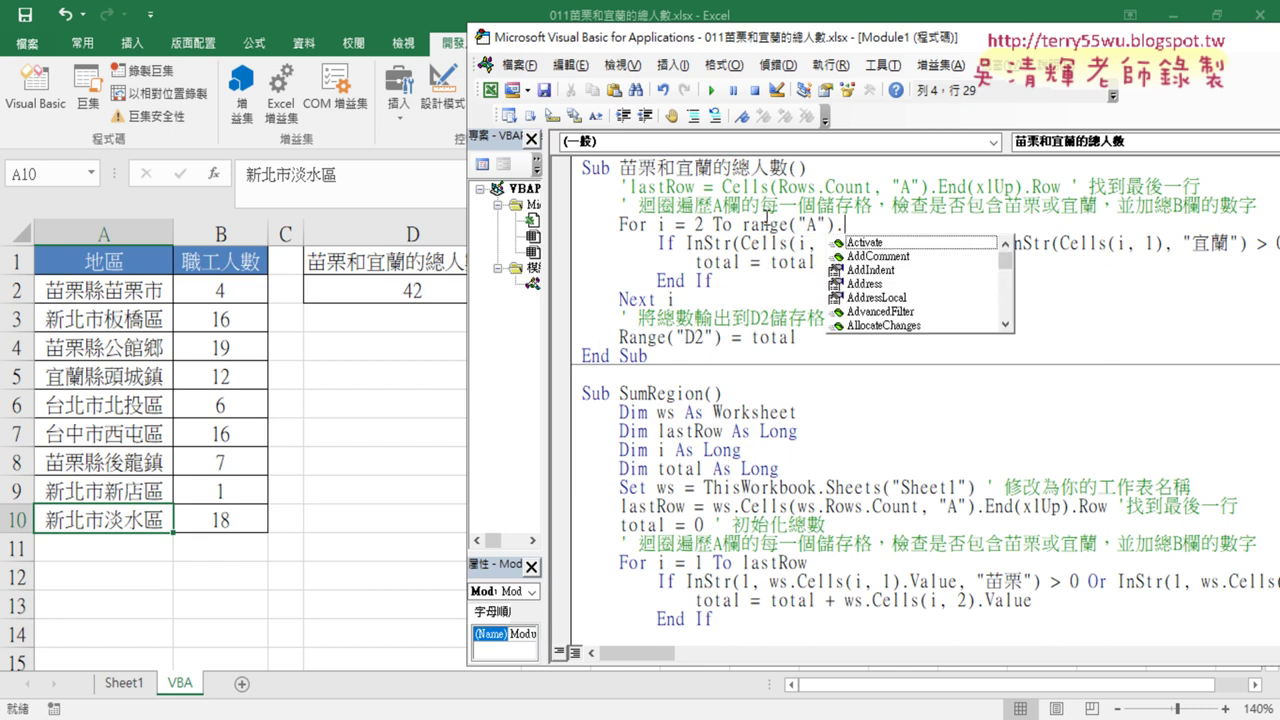
{"action": "type", "text": "E"}
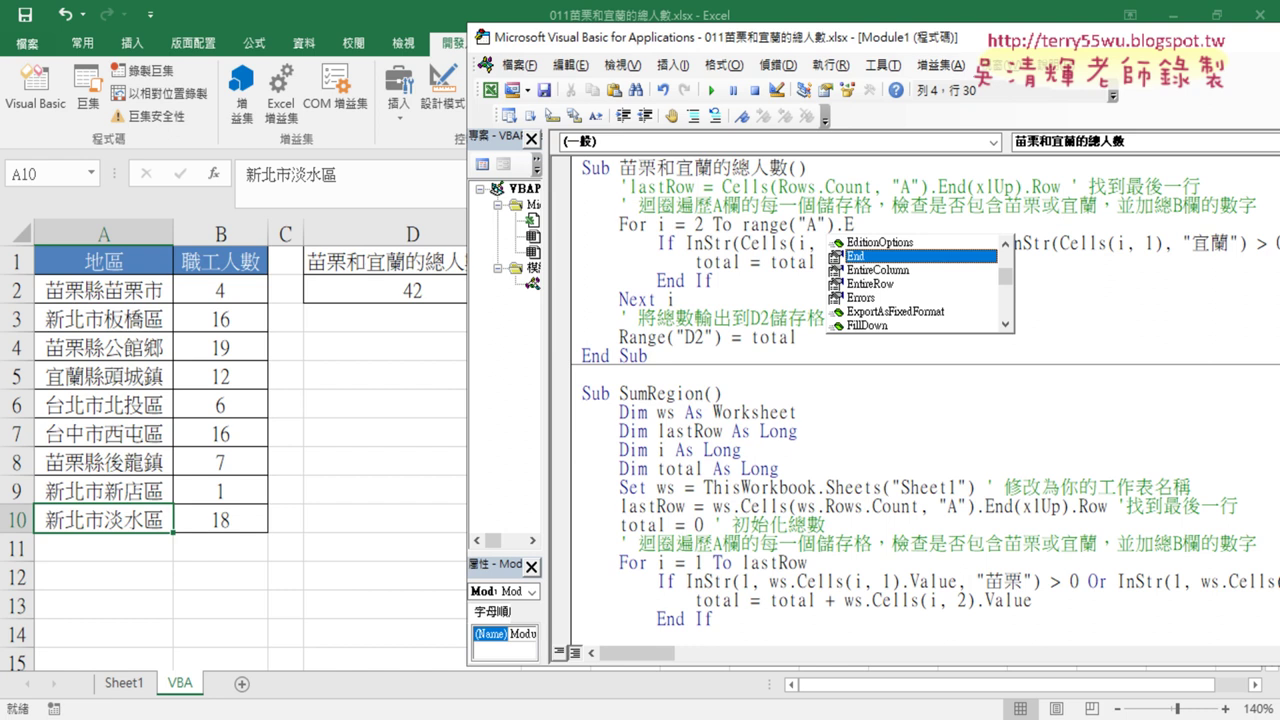
{"action": "key", "text": "Tab"}
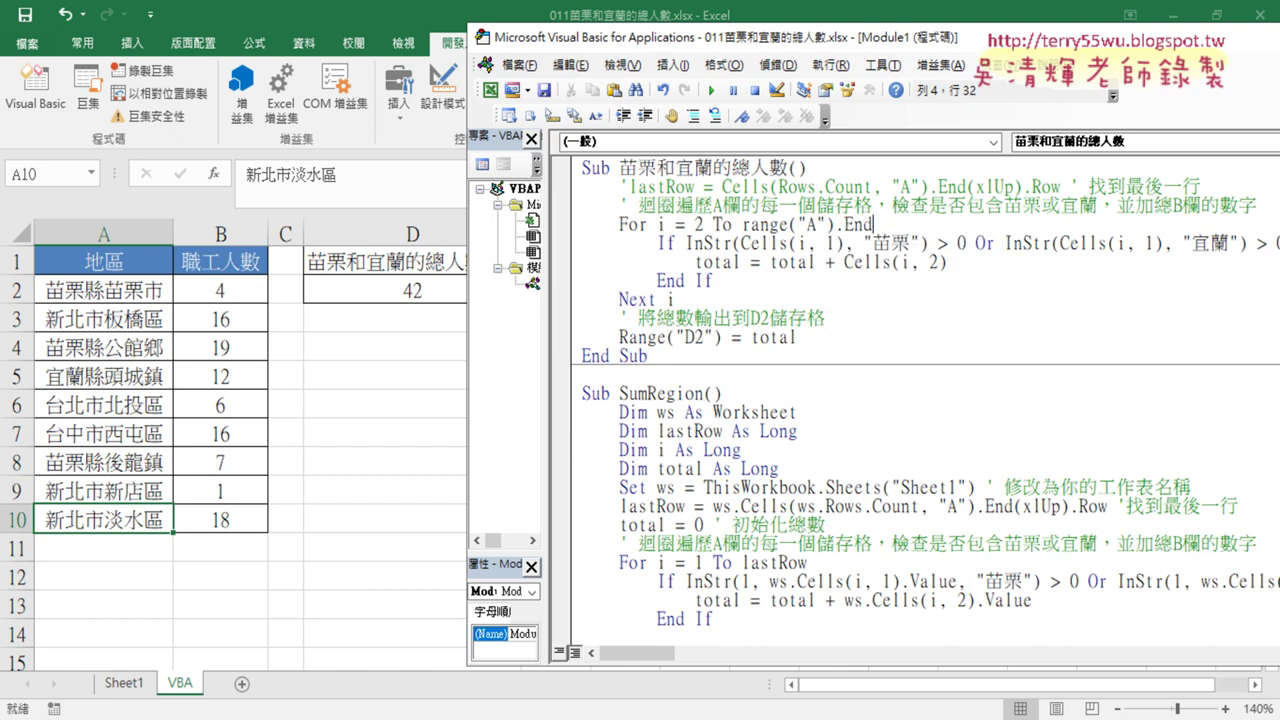
{"action": "type", "text": "("}
{"action": "key", "text": "Down"}
{"action": "key", "text": "Down"}
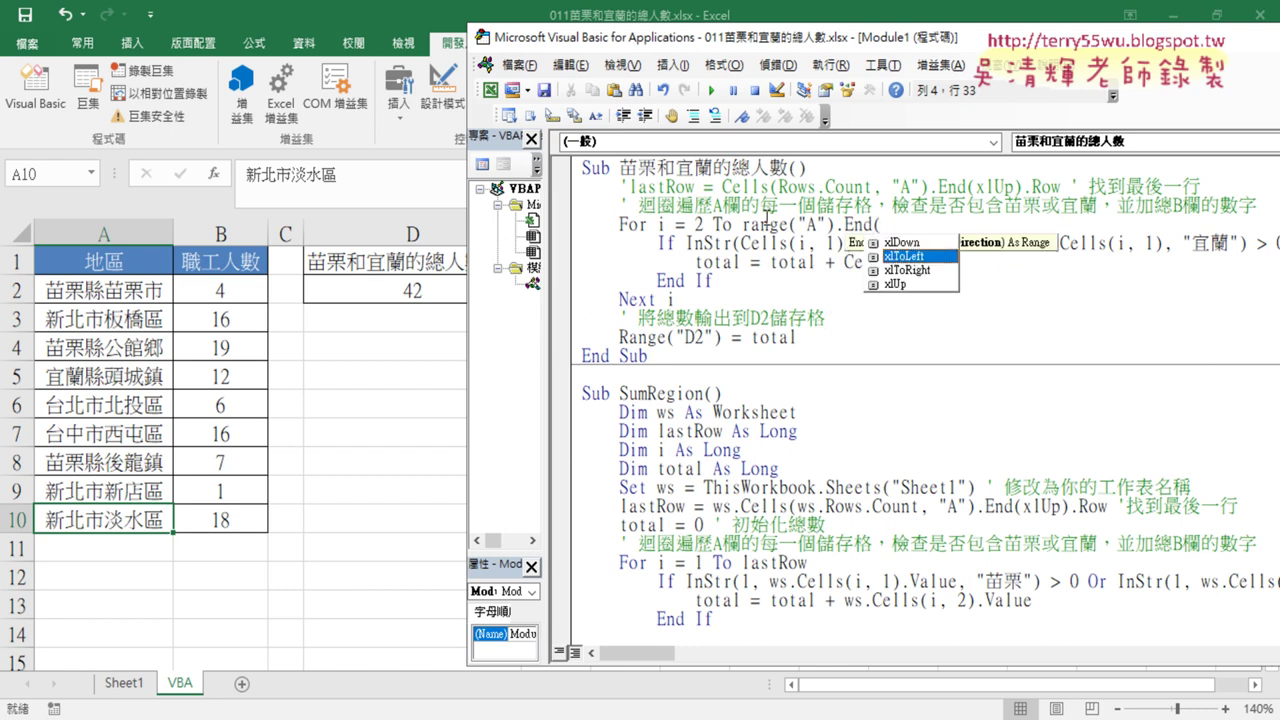
{"action": "key", "text": "Up"}
{"action": "key", "text": "Tab"}
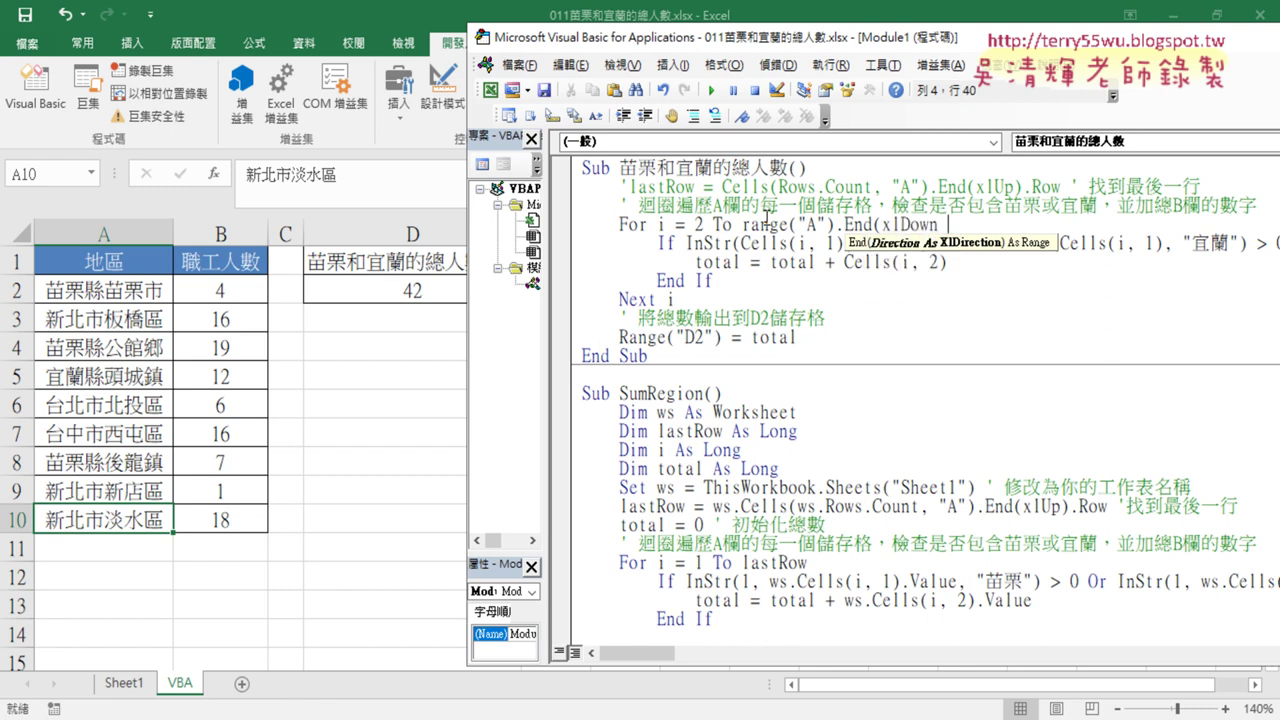
{"action": "key", "text": "BackSpace"}
{"action": "type", "text": ")"}
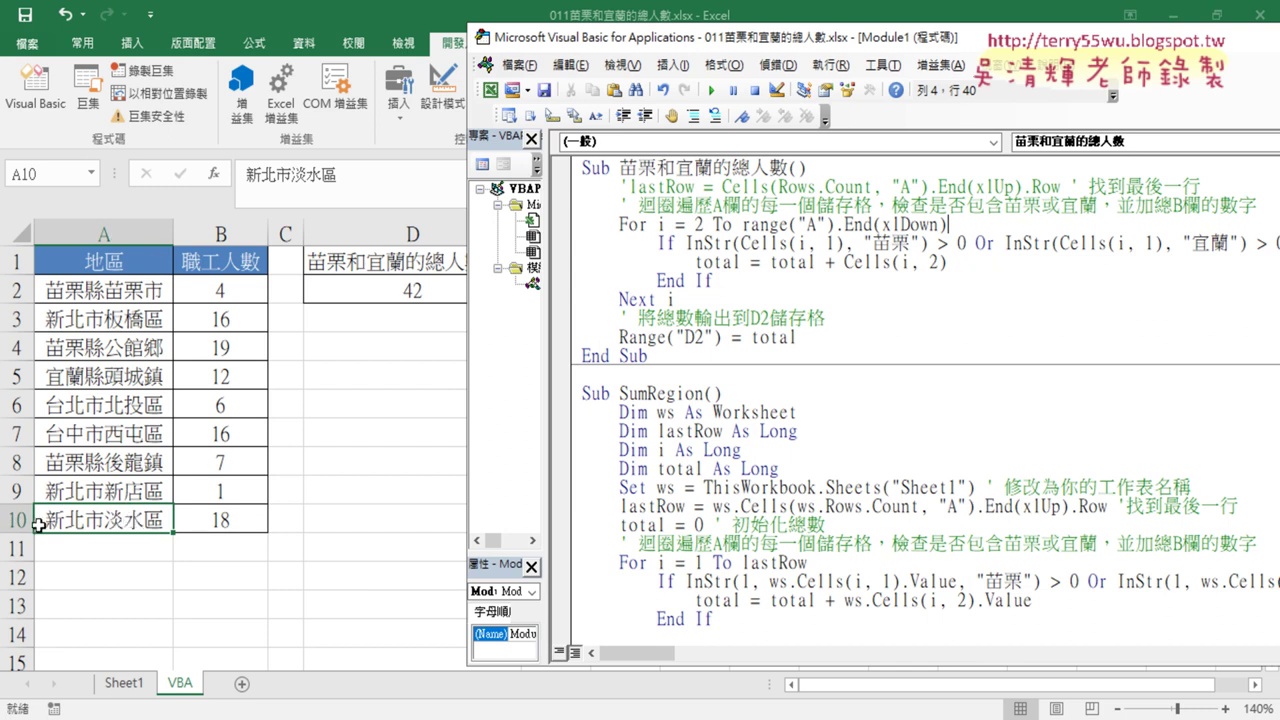
{"action": "type", "text": "."}
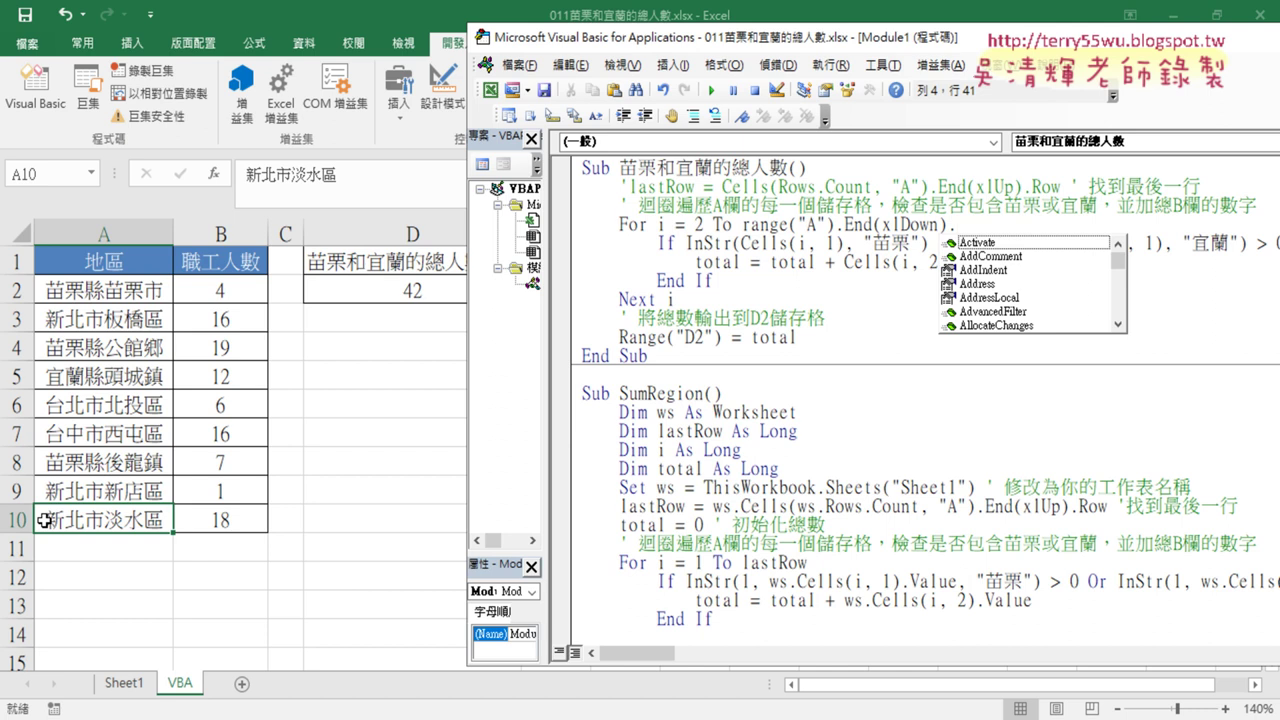
{"action": "type", "text": "row"}
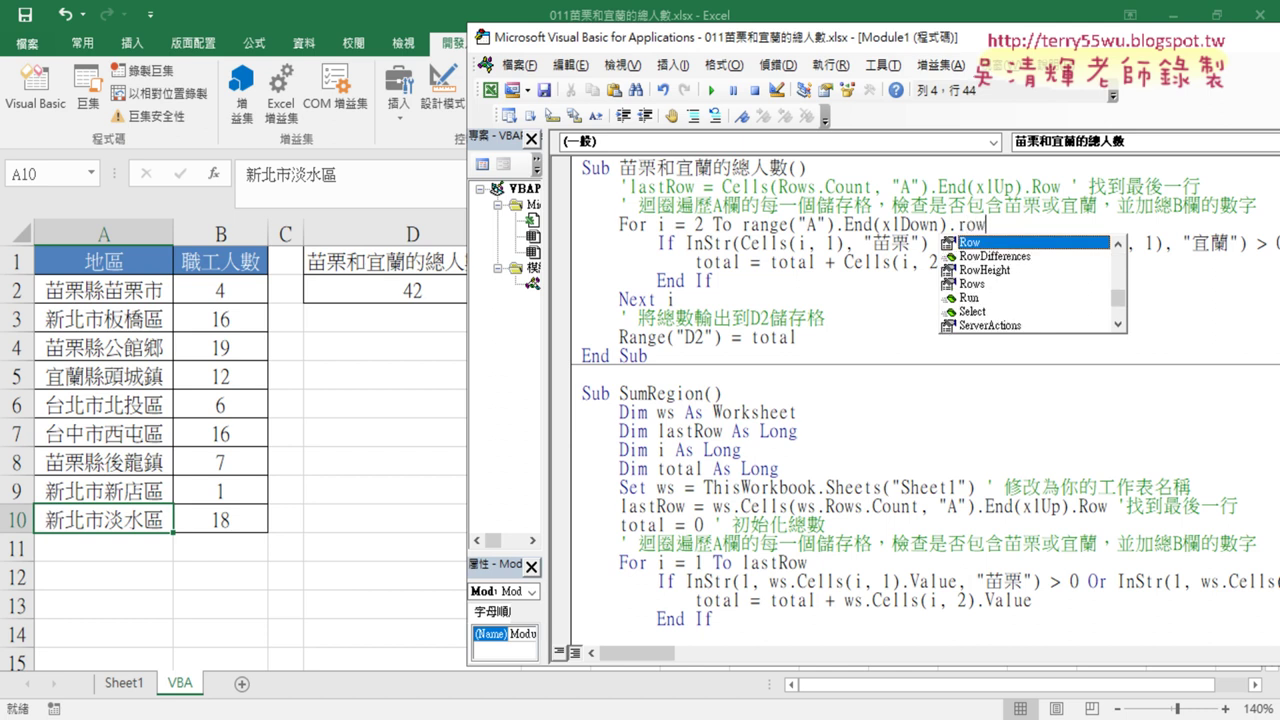
- Complete the bound as Range("A1").End(xlDown).Row and highlight its parts to explain them
{"action": "left_click", "coordinate": [836, 257]}
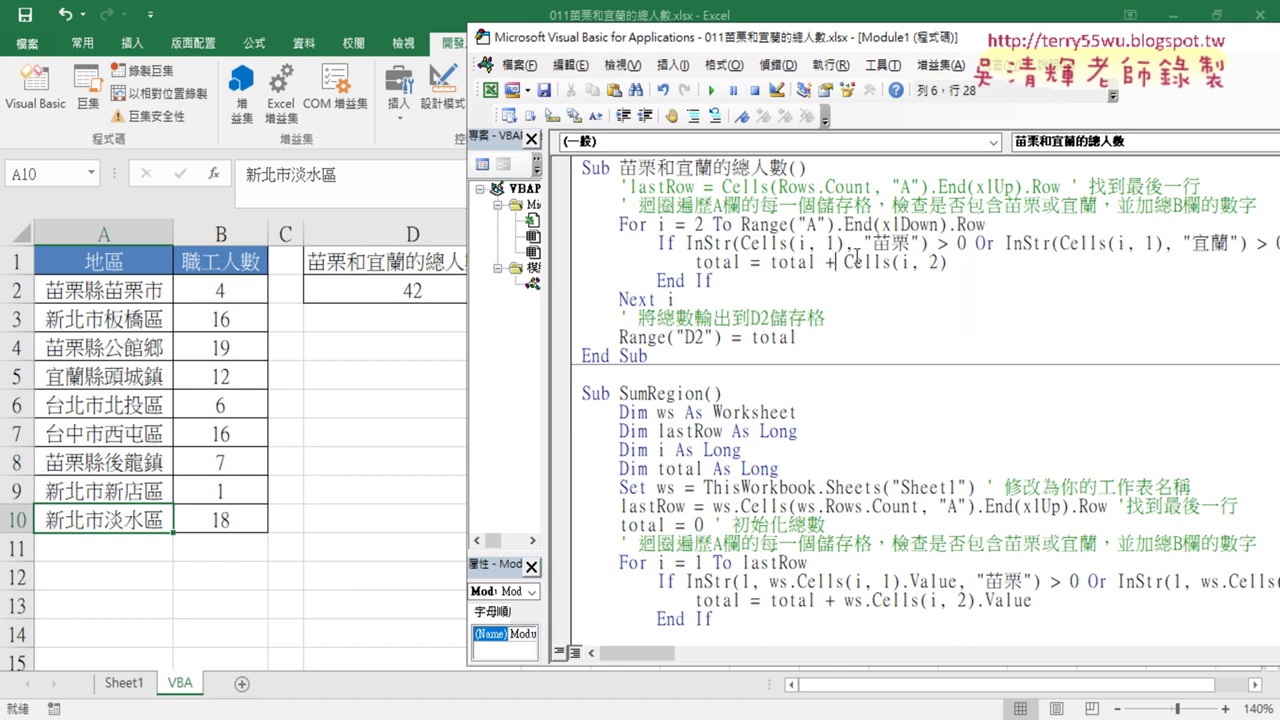
{"action": "left_click_drag", "start_coordinate": [986, 228], "coordinate": [741, 227]}
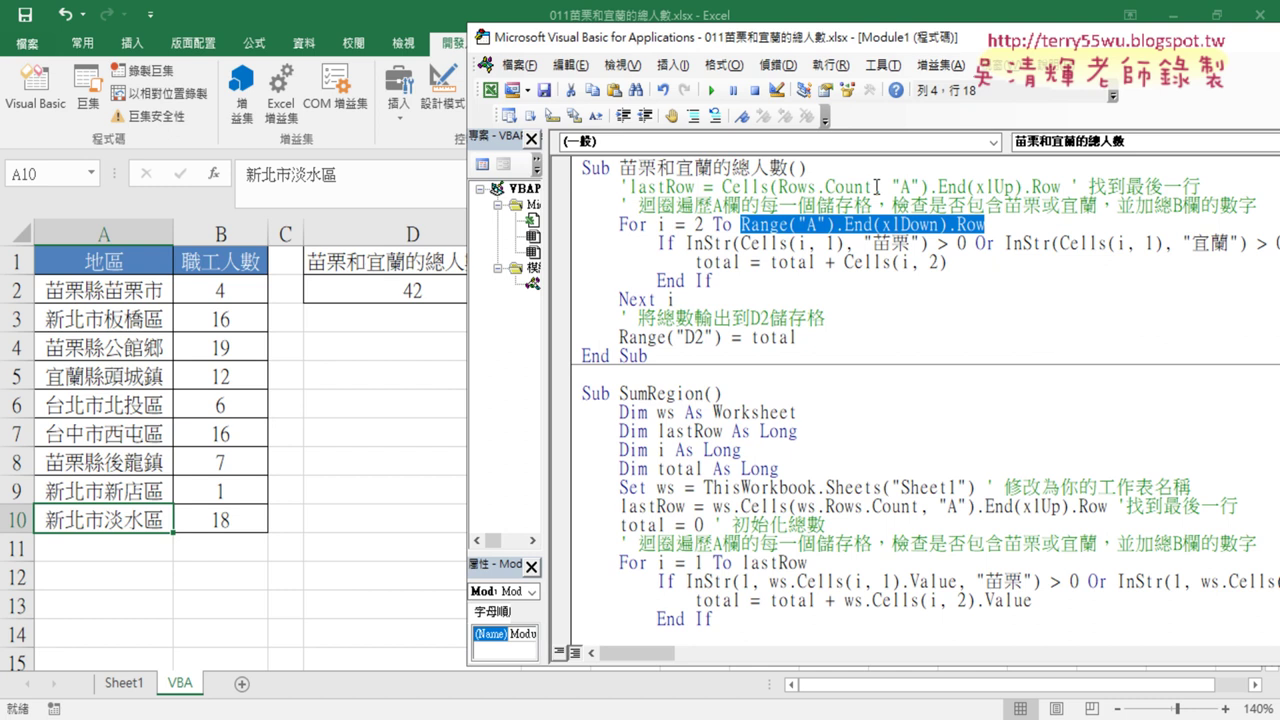
{"action": "left_click", "coordinate": [817, 225]}
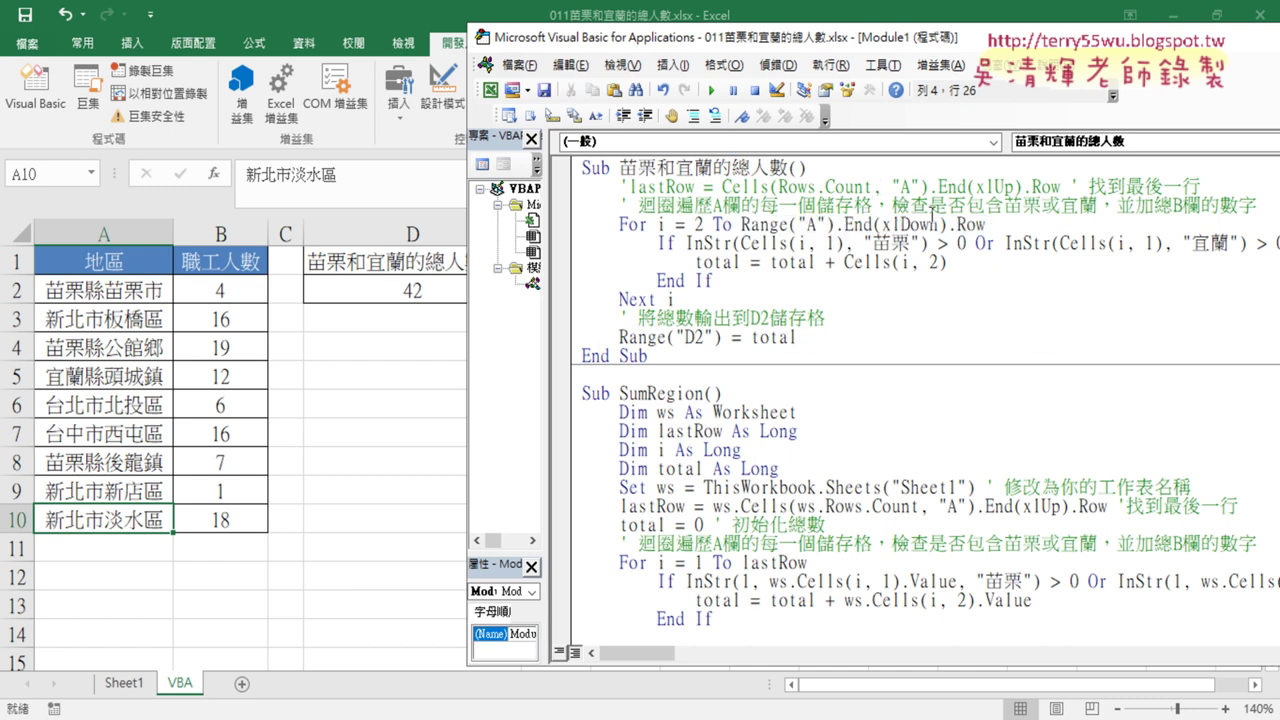
{"action": "type", "text": "1"}
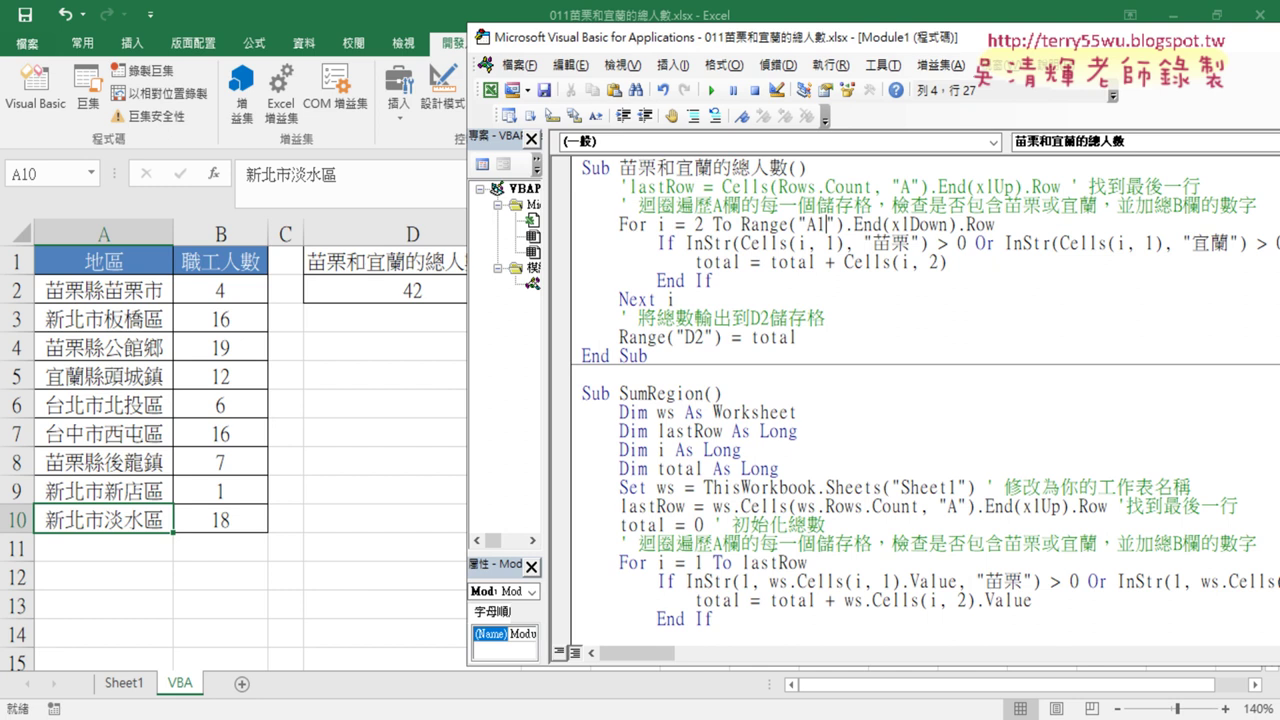
{"action": "left_click_drag", "start_coordinate": [741, 226], "coordinate": [966, 226]}
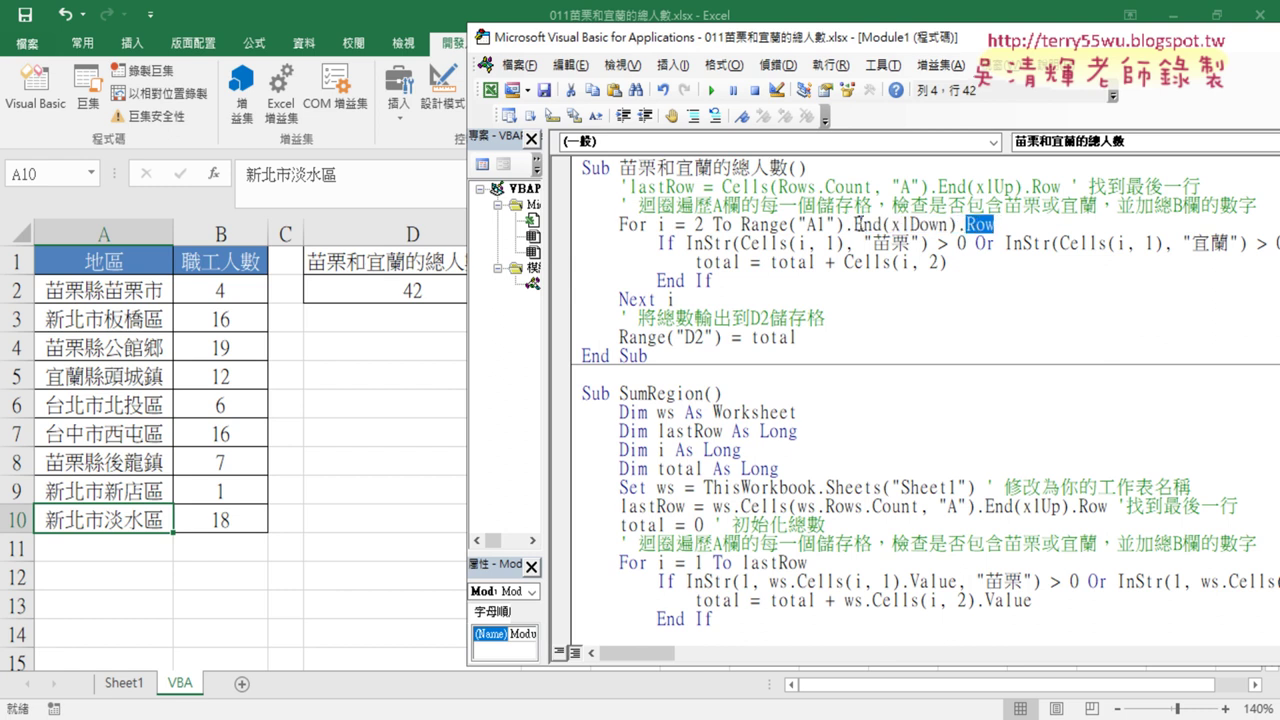
{"action": "left_click_drag", "start_coordinate": [857, 226], "coordinate": [848, 226]}
{"action": "left_click_drag", "start_coordinate": [996, 226], "coordinate": [743, 227]}
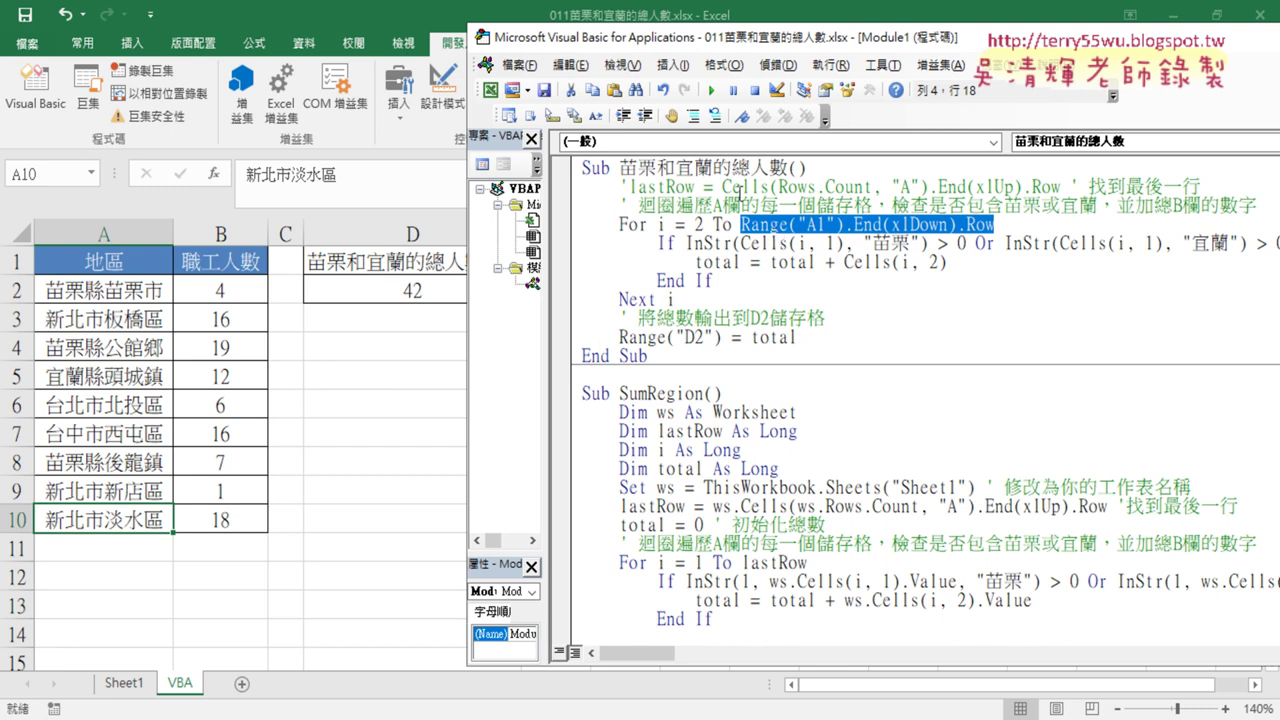
{"action": "left_click", "coordinate": [751, 190]}
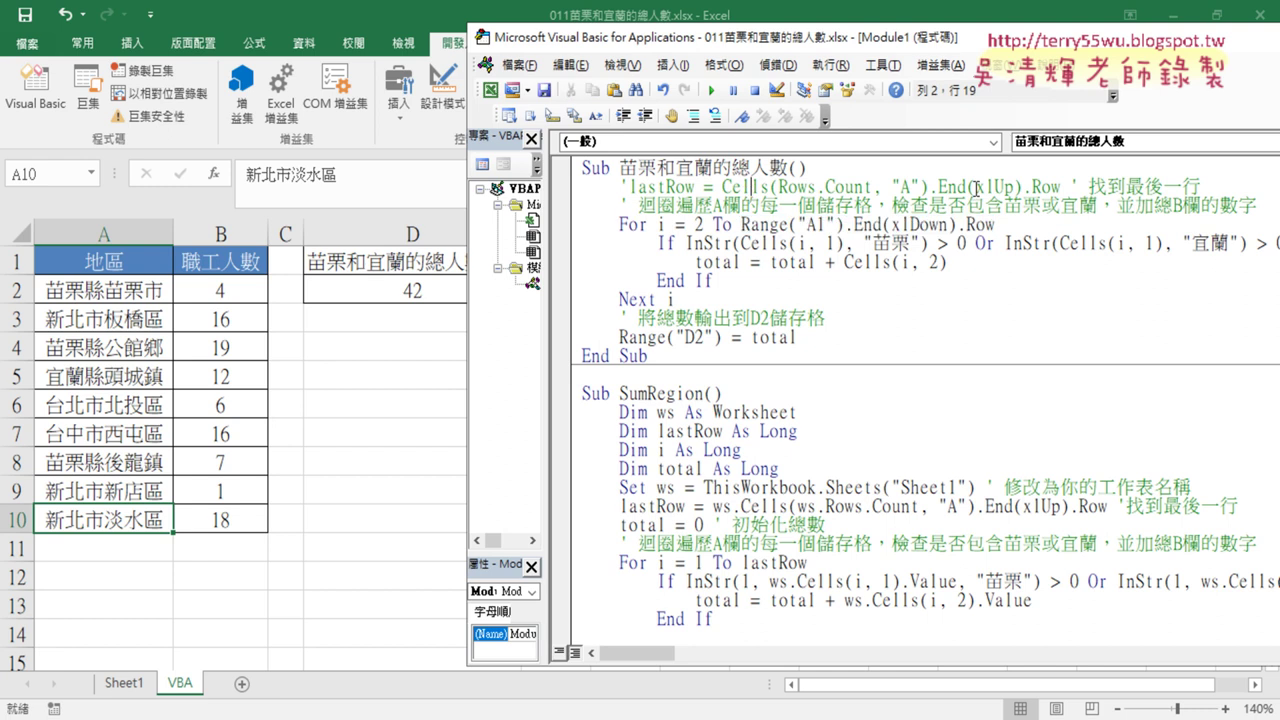
{"action": "left_click_drag", "start_coordinate": [938, 188], "coordinate": [1060, 188]}
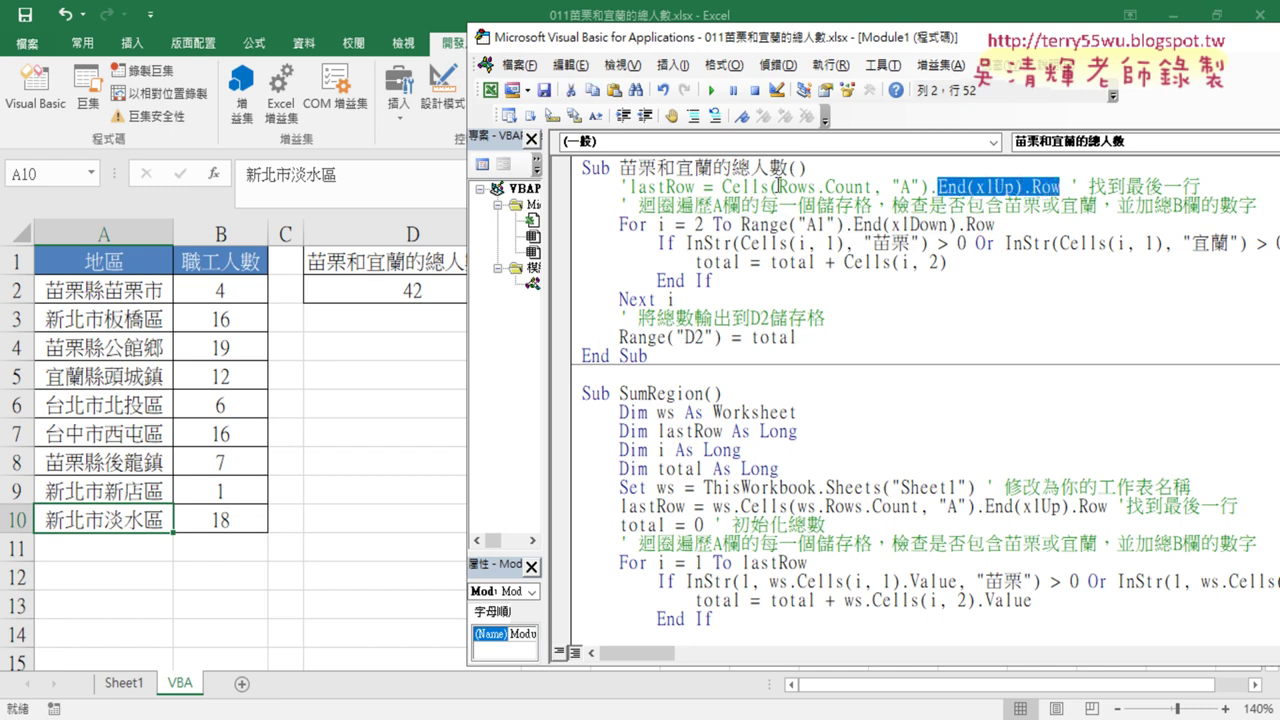
{"action": "left_click_drag", "start_coordinate": [778, 188], "coordinate": [920, 188]}
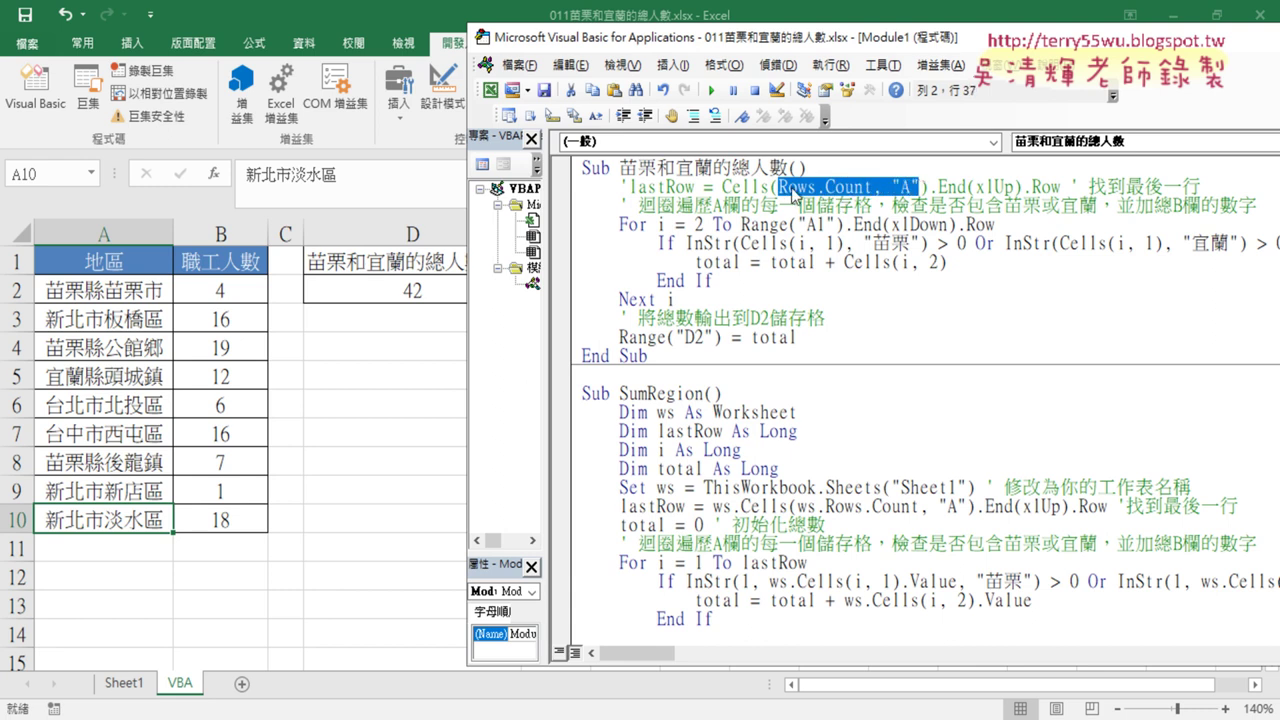
{"action": "left_click", "coordinate": [87, 520]}
{"action": "key", "text": "ctrl+Down"}
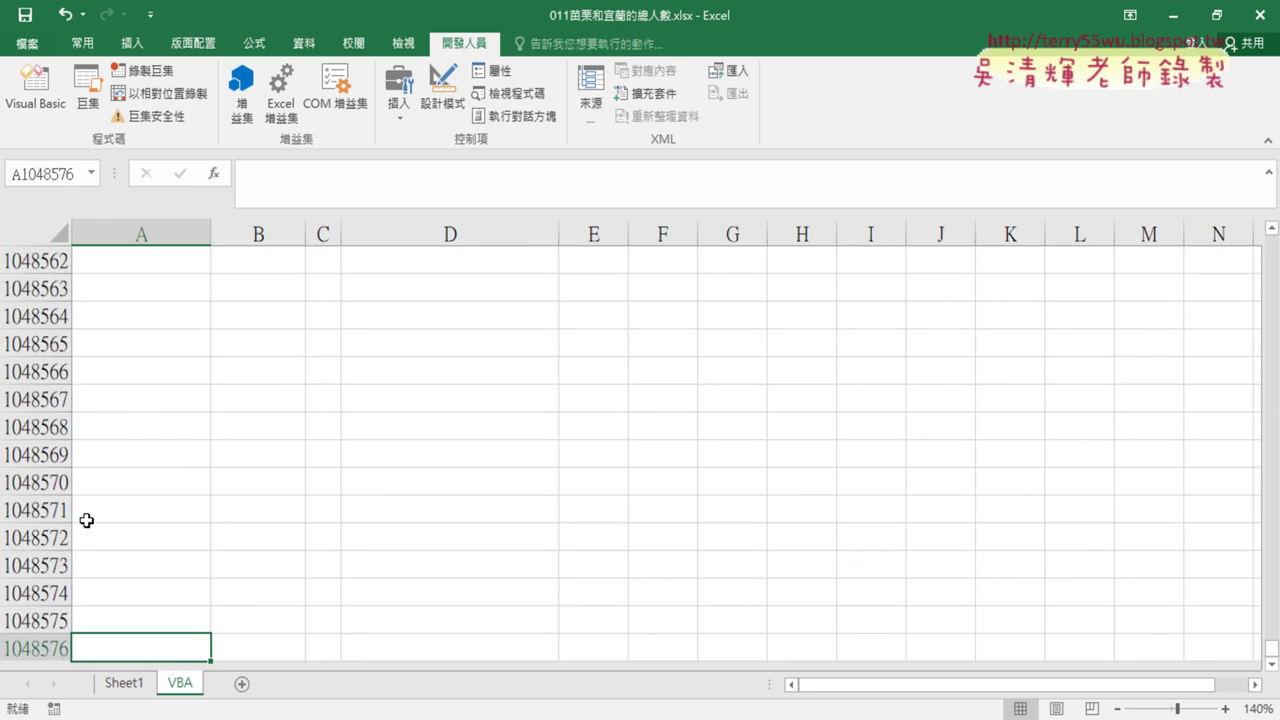
{"action": "left_click", "coordinate": [35, 88]}
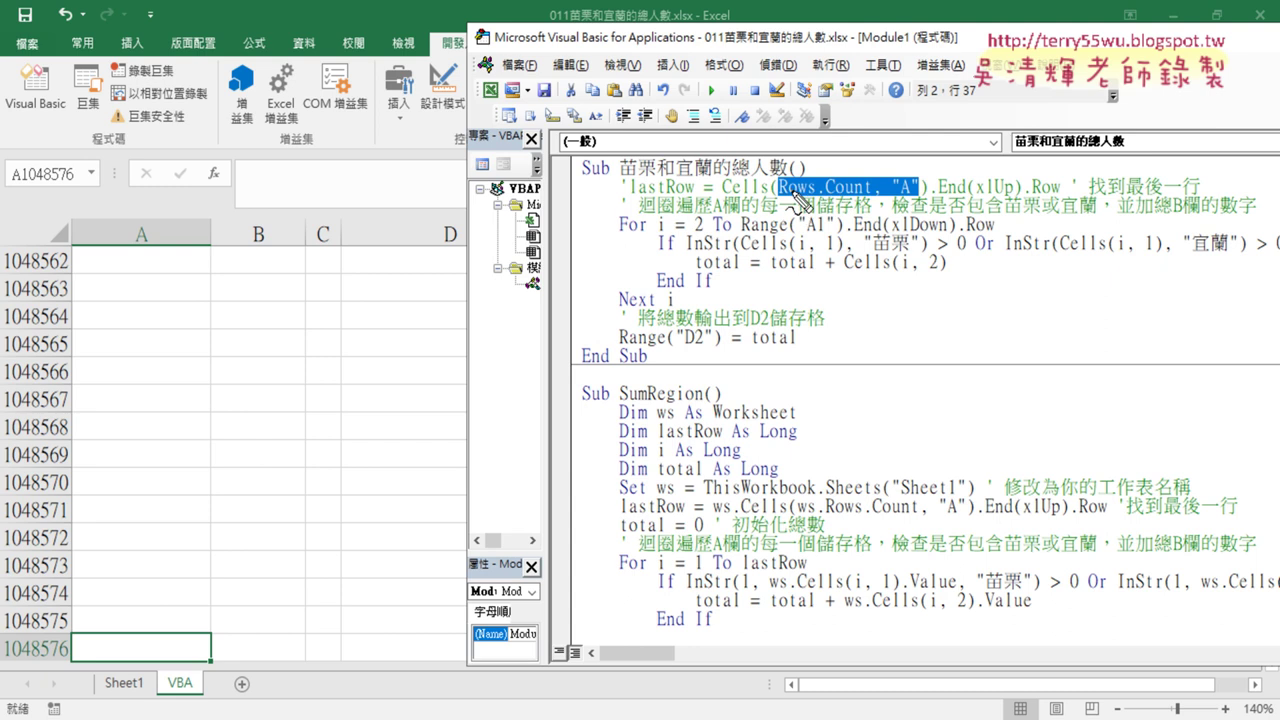
{"action": "left_click_drag", "start_coordinate": [780, 198], "coordinate": [815, 198]}
{"action": "mouse_move", "coordinate": [68, 663]}
{"action": "left_mouse_down"}
{"action": "mouse_move", "coordinate": [31, 667]}
{"action": "mouse_move", "coordinate": [70, 663]}
{"action": "left_mouse_up"}
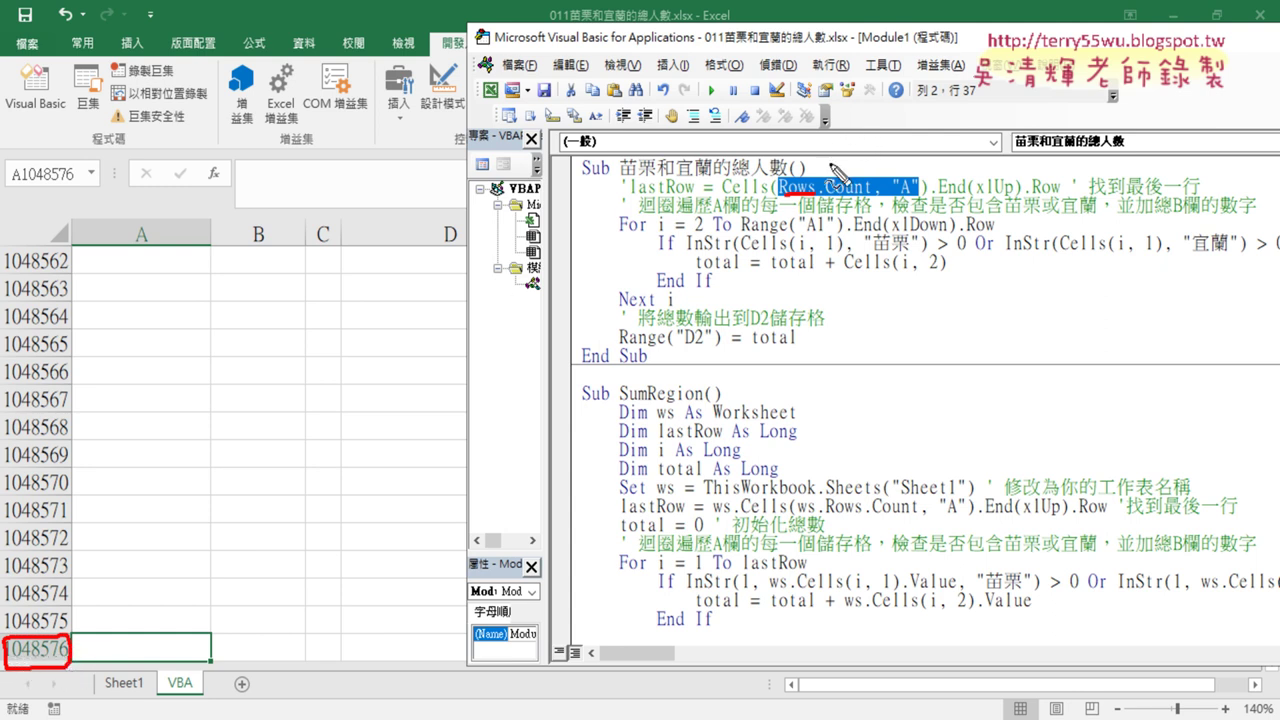
{"action": "left_click_drag", "start_coordinate": [888, 199], "coordinate": [918, 199]}
{"action": "left_click_drag", "start_coordinate": [944, 204], "coordinate": [1026, 197]}
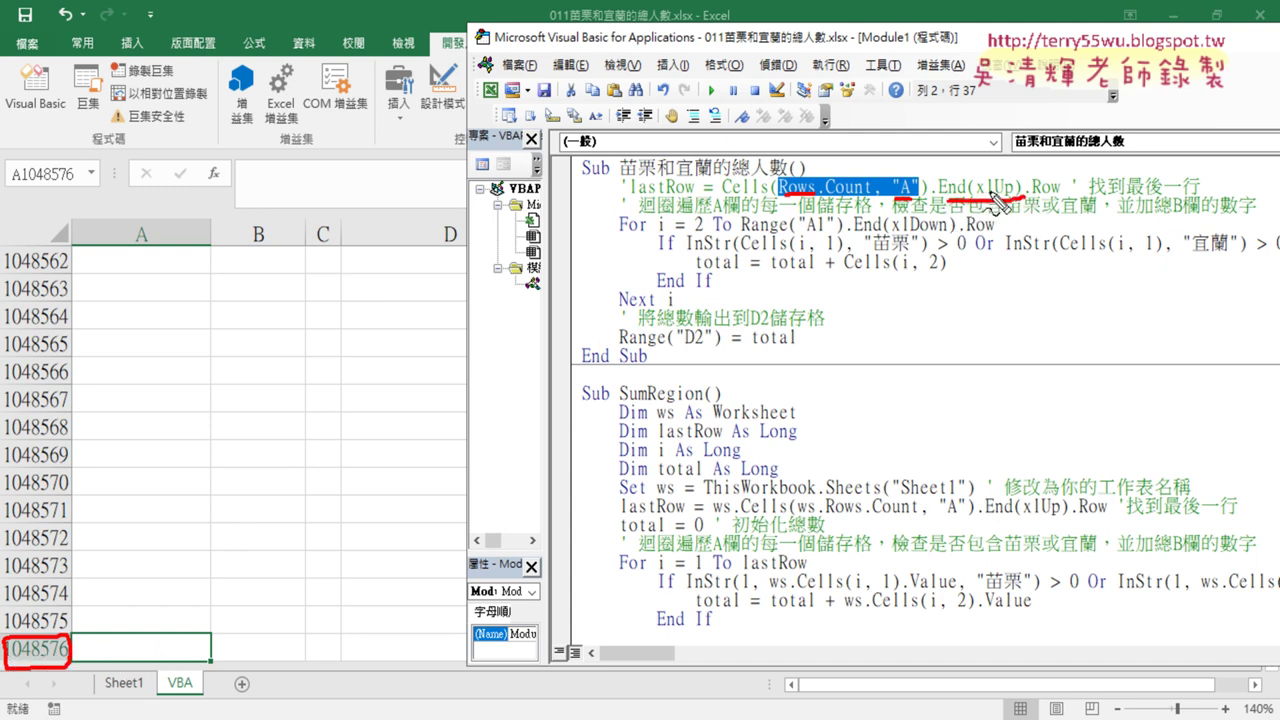
{"action": "mouse_move", "coordinate": [141, 645]}
{"action": "left_mouse_down"}
{"action": "mouse_move", "coordinate": [140, 458]}
{"action": "mouse_move", "coordinate": [181, 475]}
{"action": "left_mouse_up"}
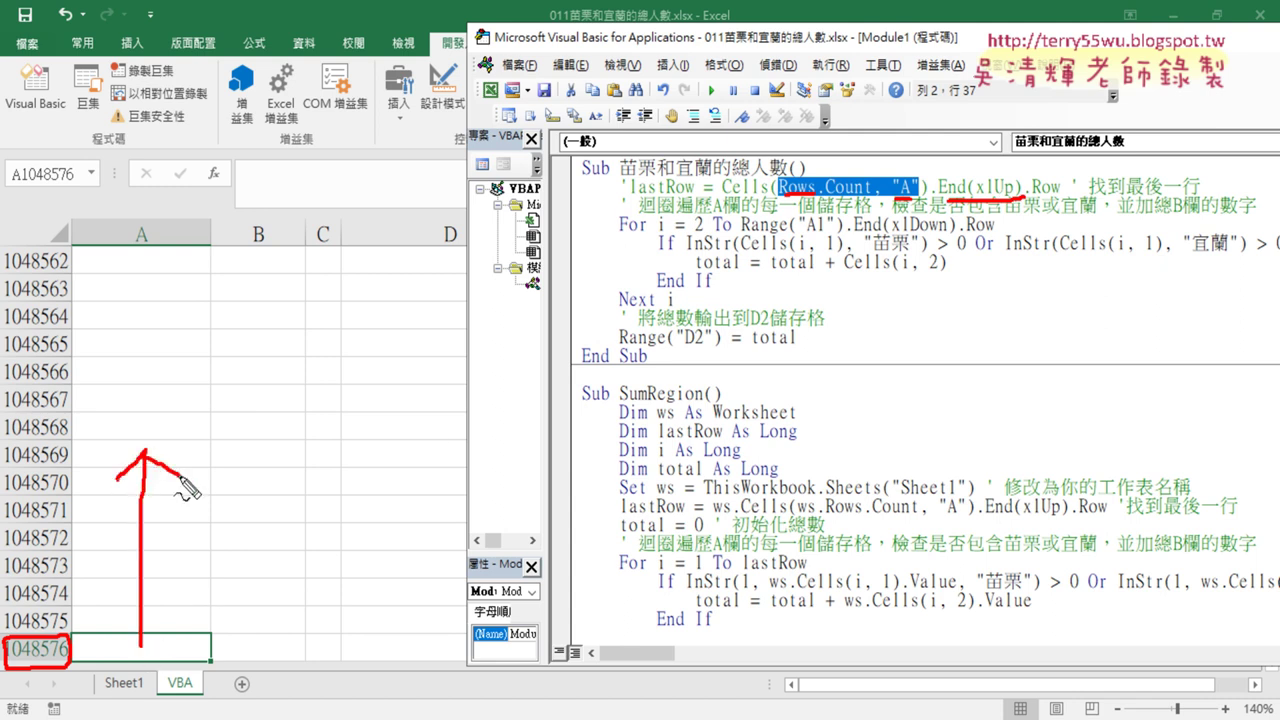
{"action": "left_click_drag", "start_coordinate": [1022, 199], "coordinate": [1062, 199]}
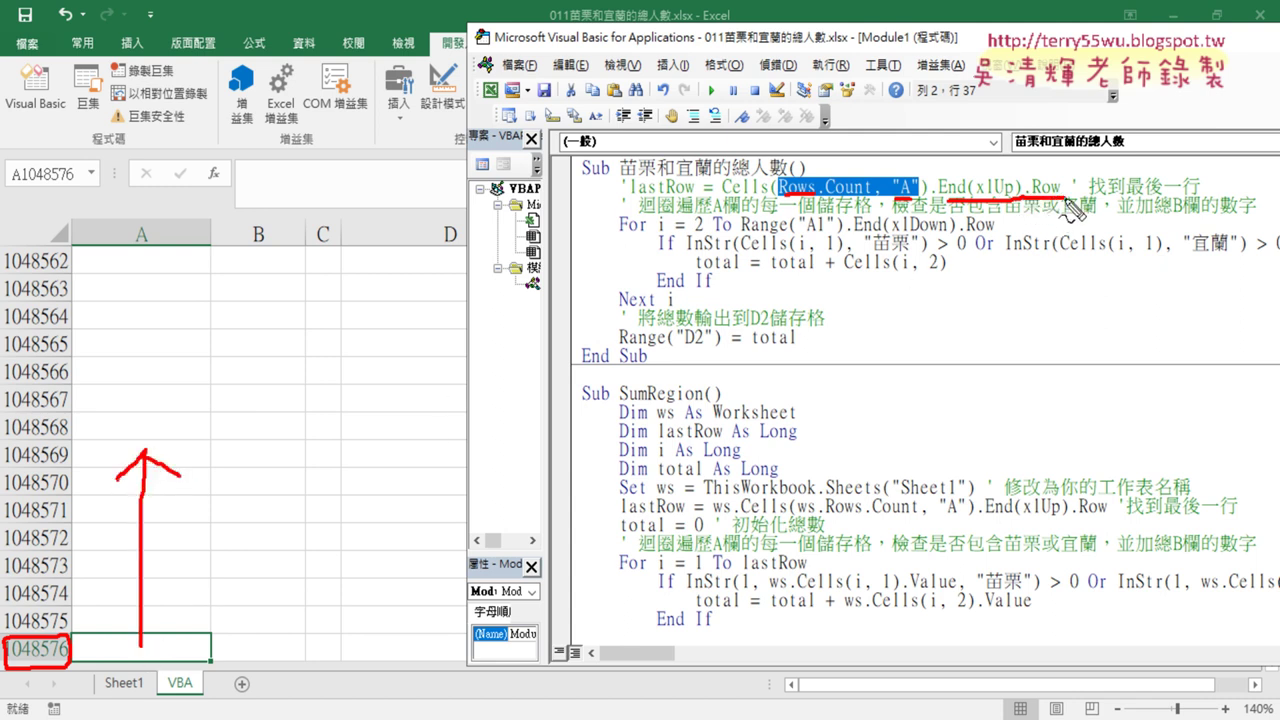
{"action": "key", "text": "Escape"}
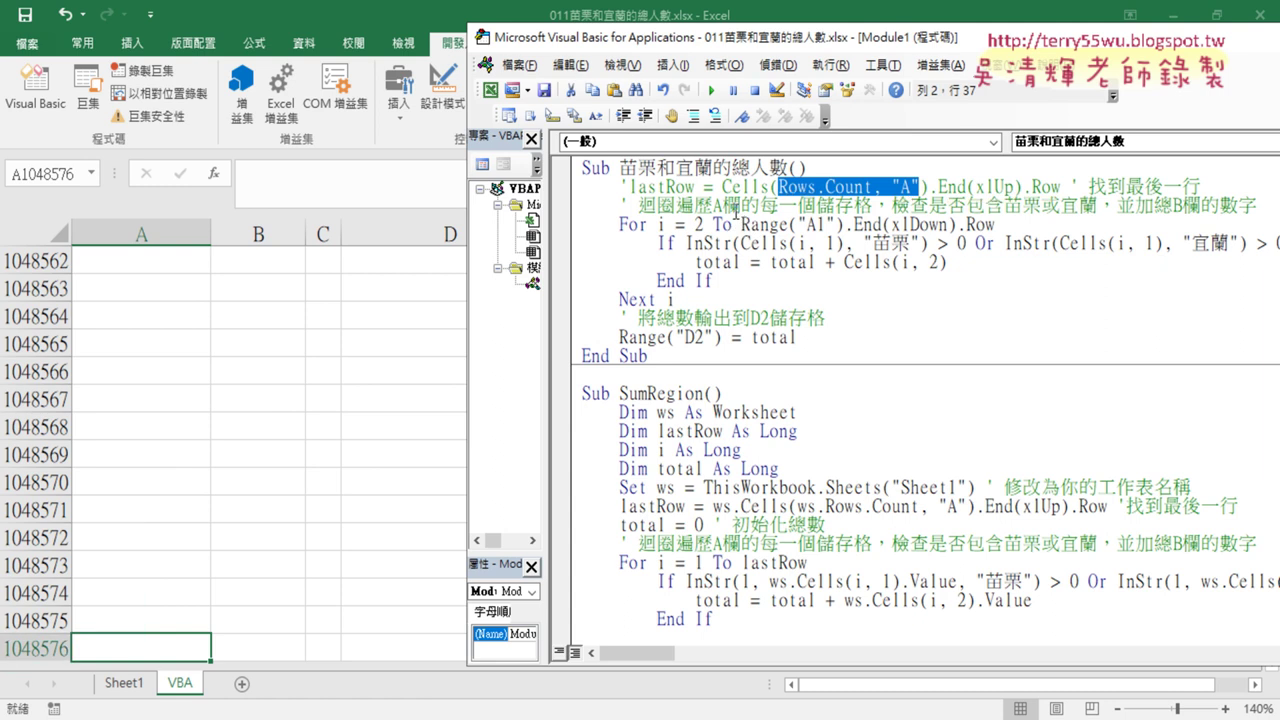
{"action": "left_click", "coordinate": [158, 647]}
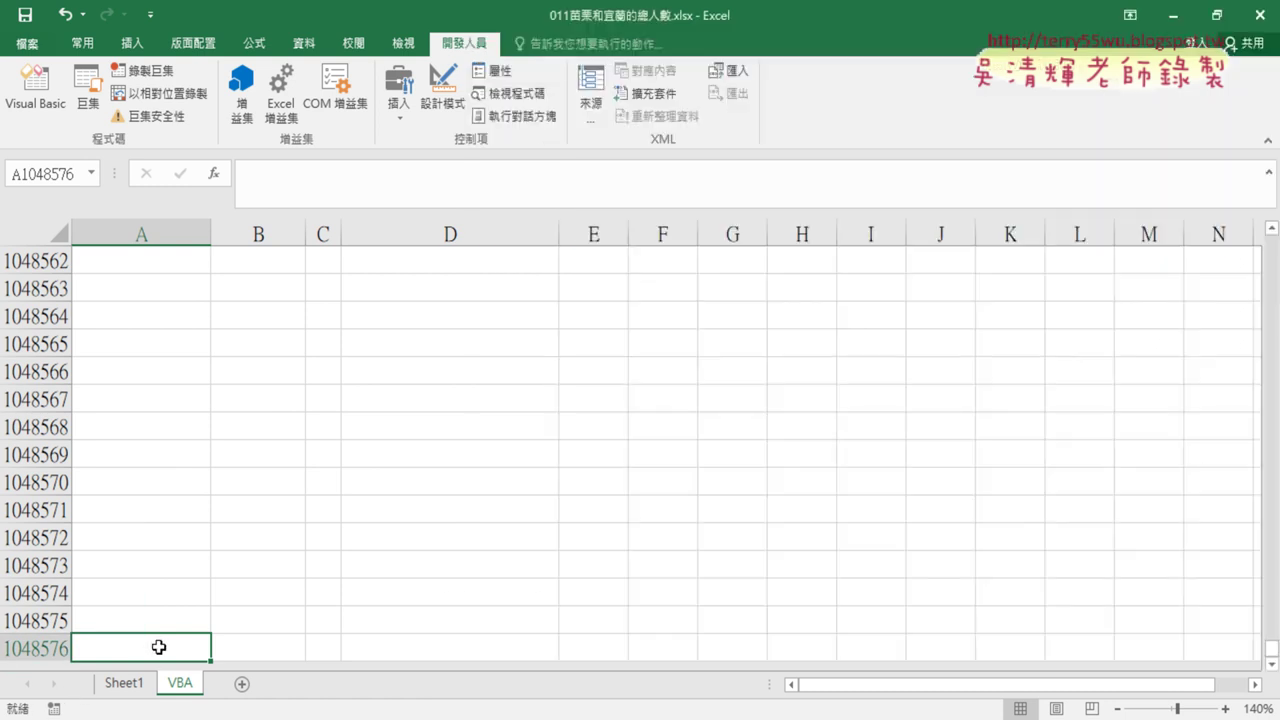
{"action": "key", "text": "ctrl+Up"}
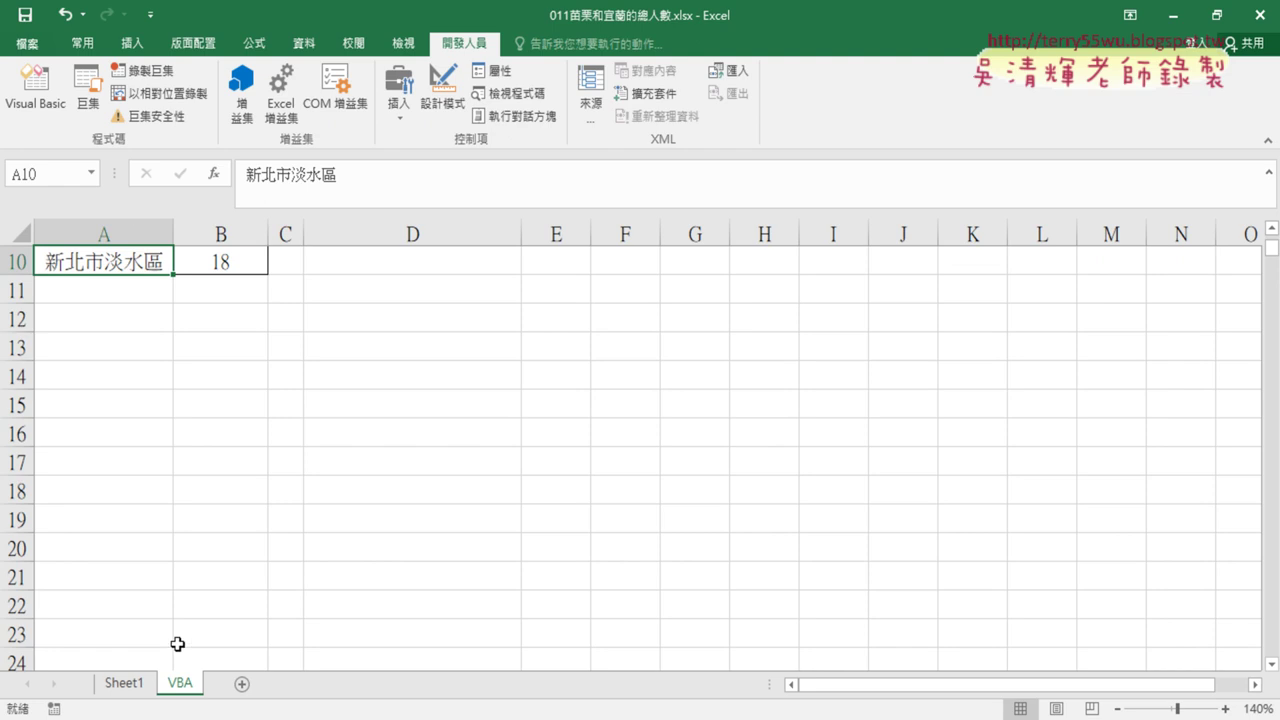
{"action": "scroll", "coordinate": [111, 256], "scroll_direction": "up", "scroll_amount": 3}
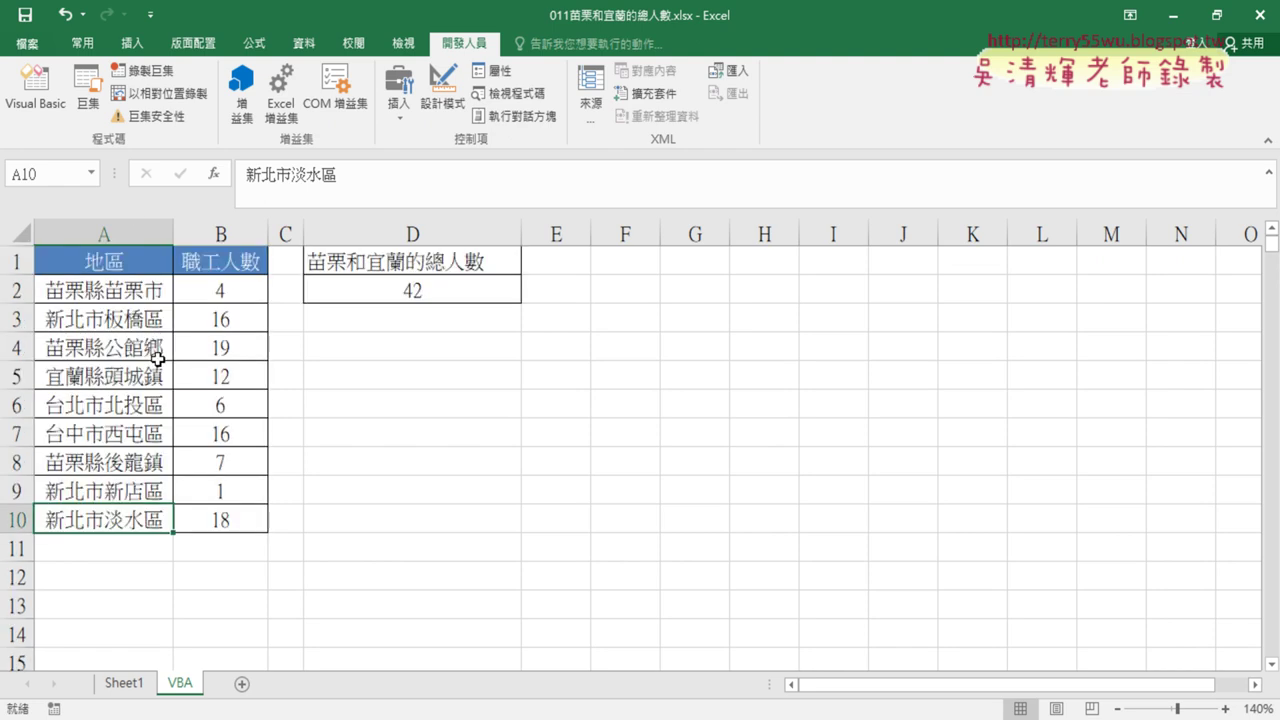
{"action": "left_click", "coordinate": [117, 258]}
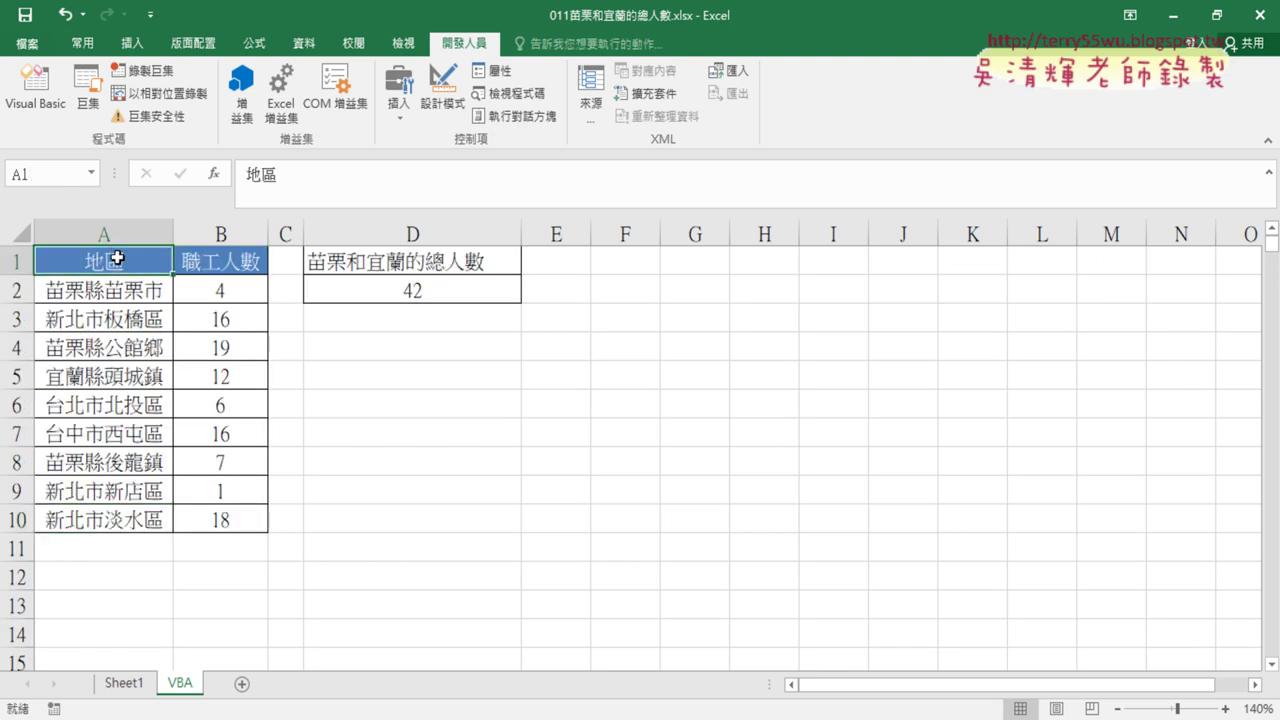
{"action": "key", "text": "ctrl+Down"}
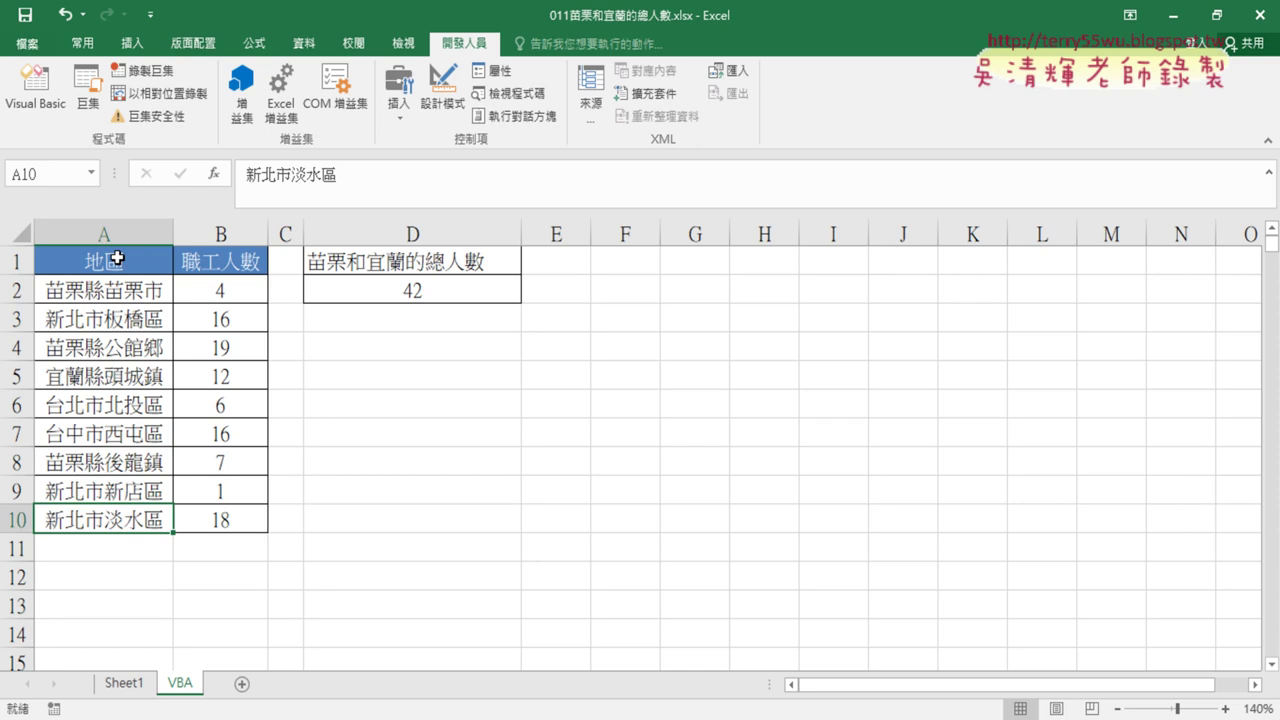
{"action": "left_click", "coordinate": [35, 90]}
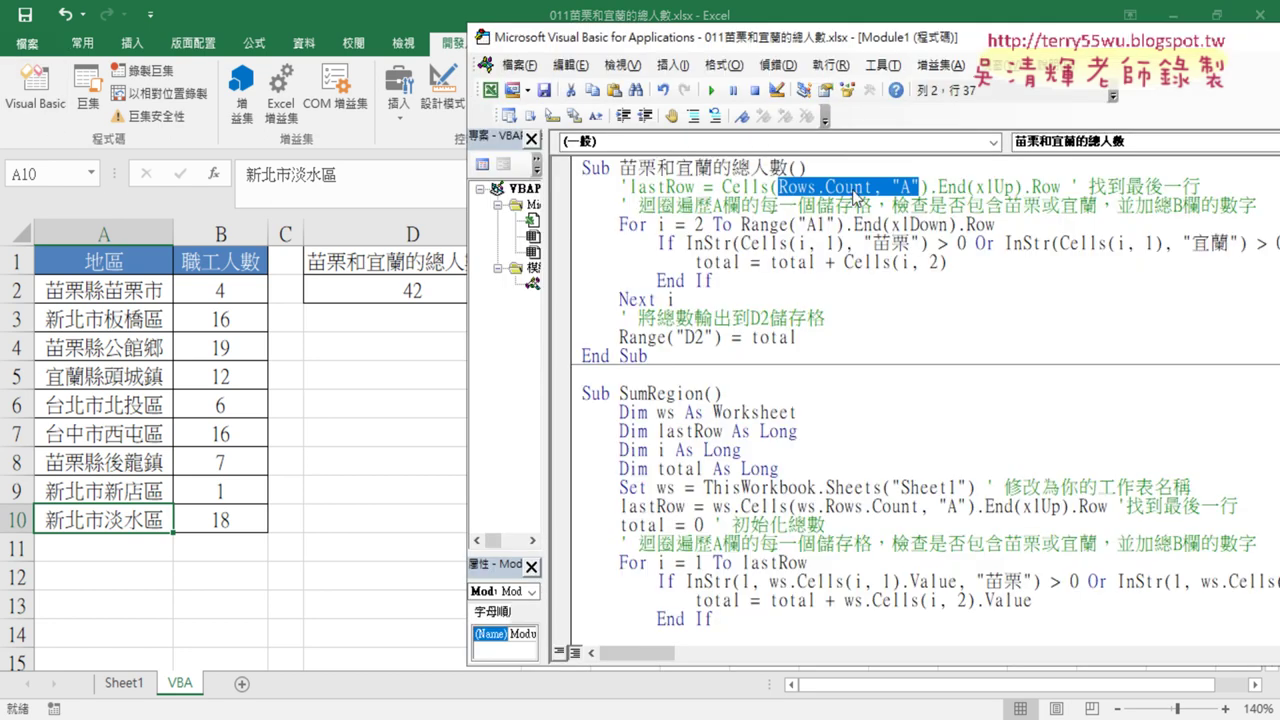
{"action": "left_click_drag", "start_coordinate": [994, 224], "coordinate": [741, 226]}
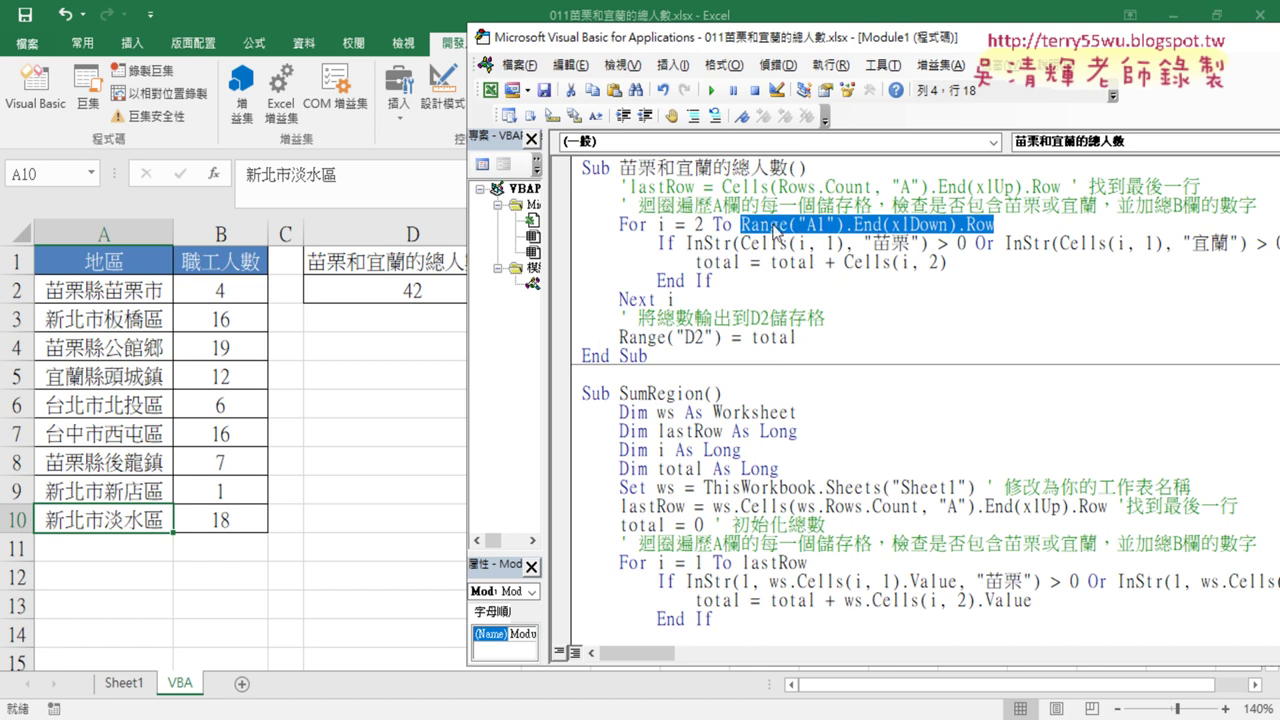
{"action": "left_click", "coordinate": [108, 260]}
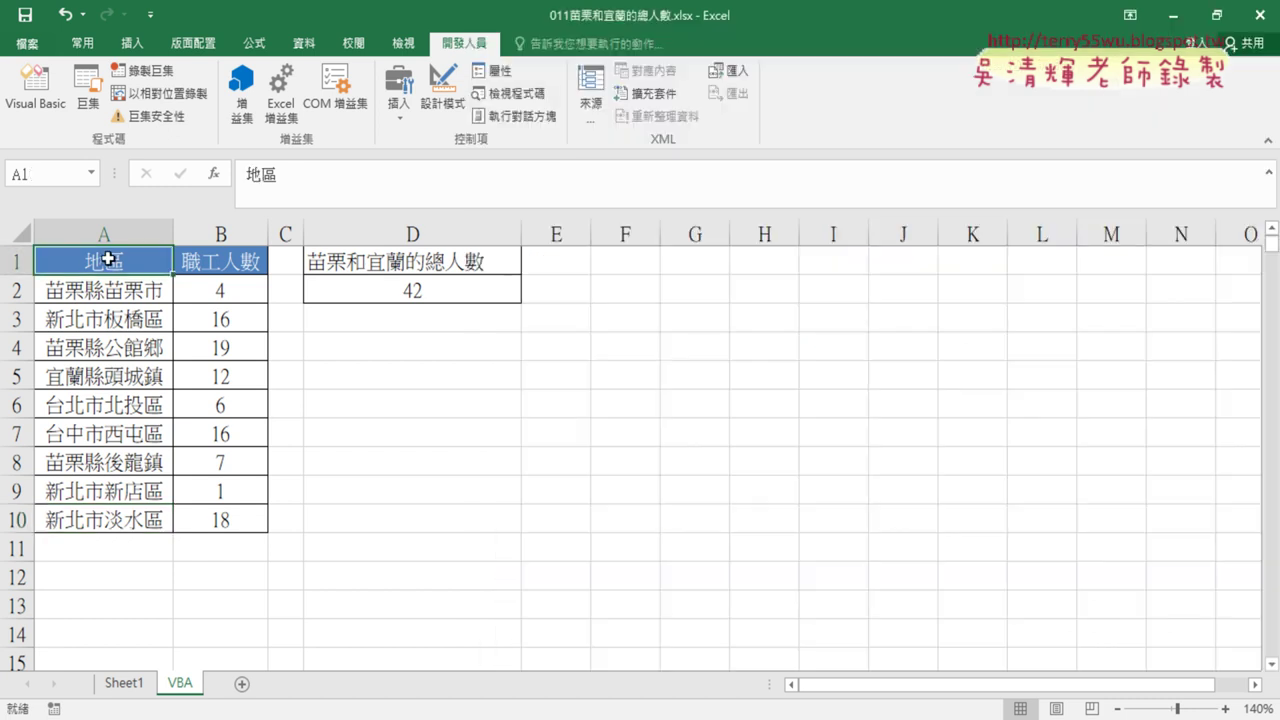
{"action": "key", "text": "ctrl+Down"}
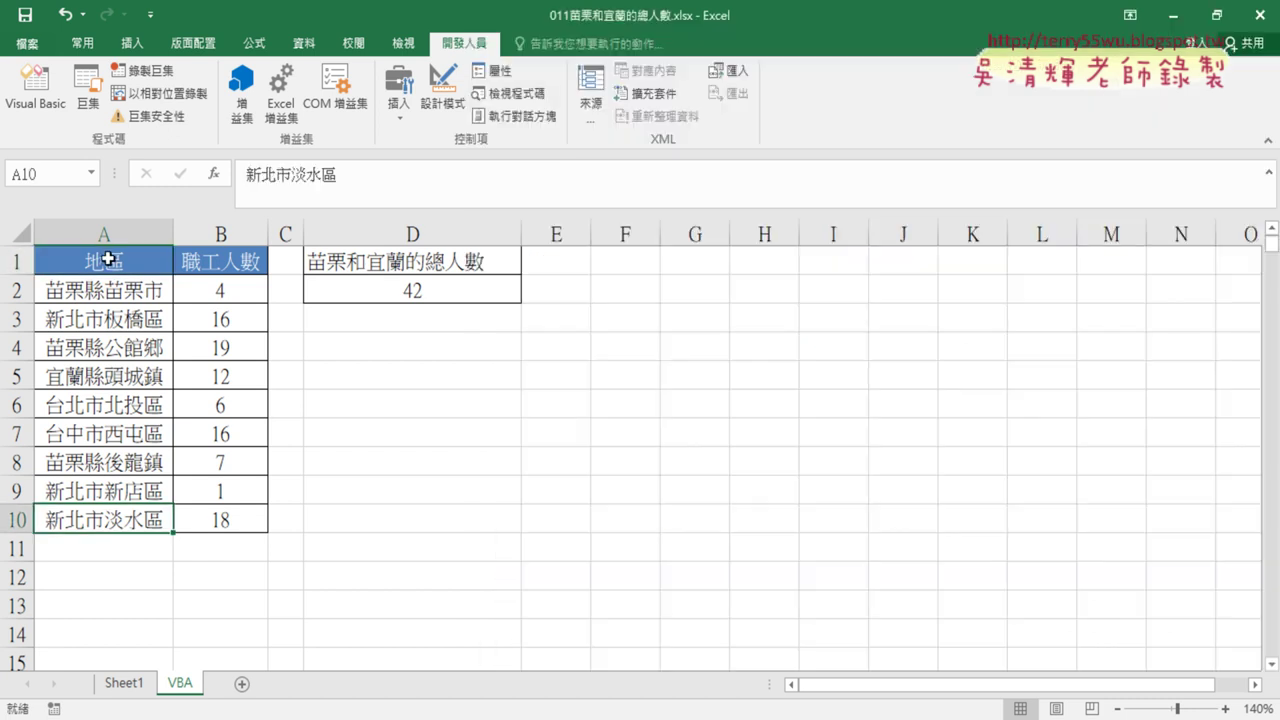
{"action": "left_click", "coordinate": [97, 412]}
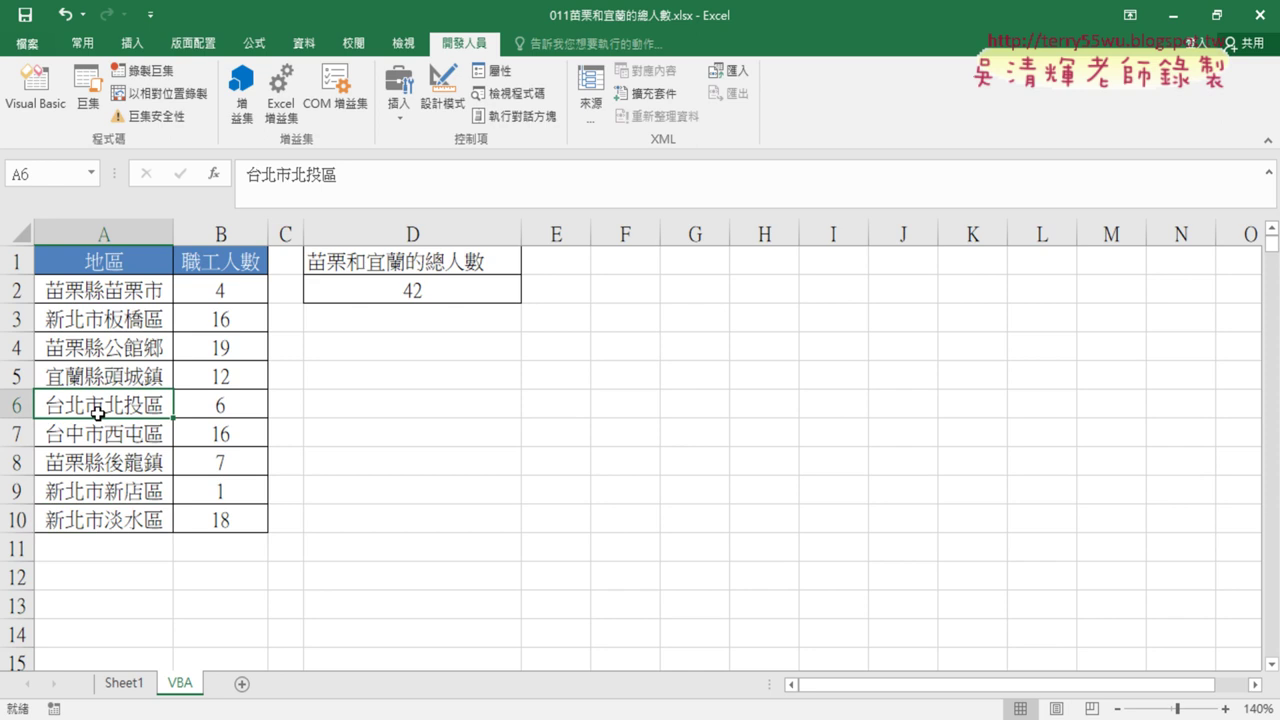
{"action": "key", "text": "Delete"}
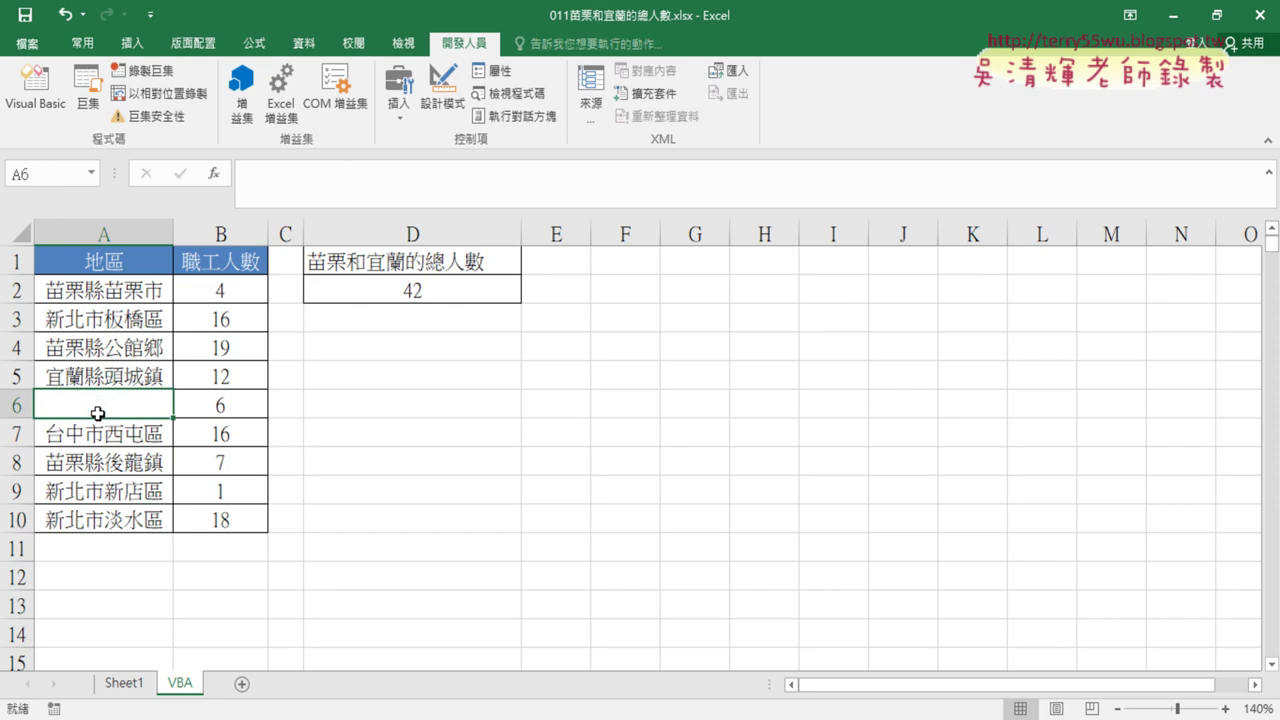
{"action": "left_click", "coordinate": [128, 258]}
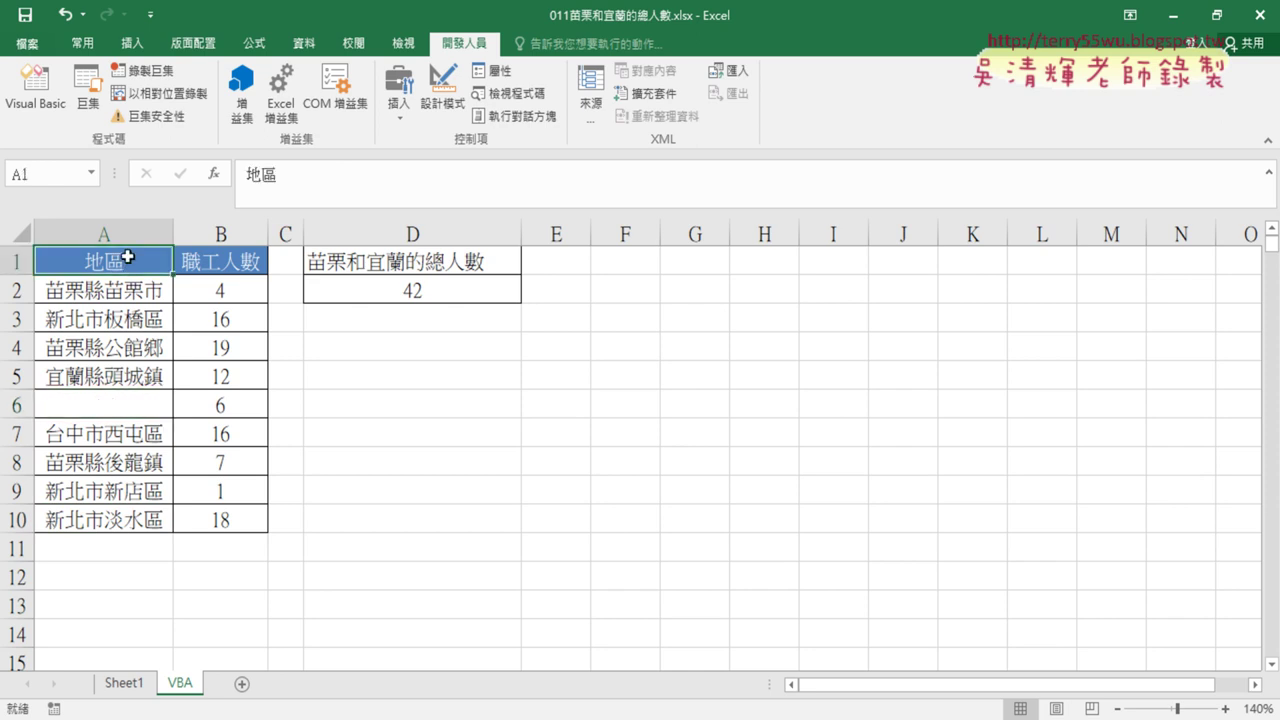
{"action": "key", "text": "ctrl+Down"}
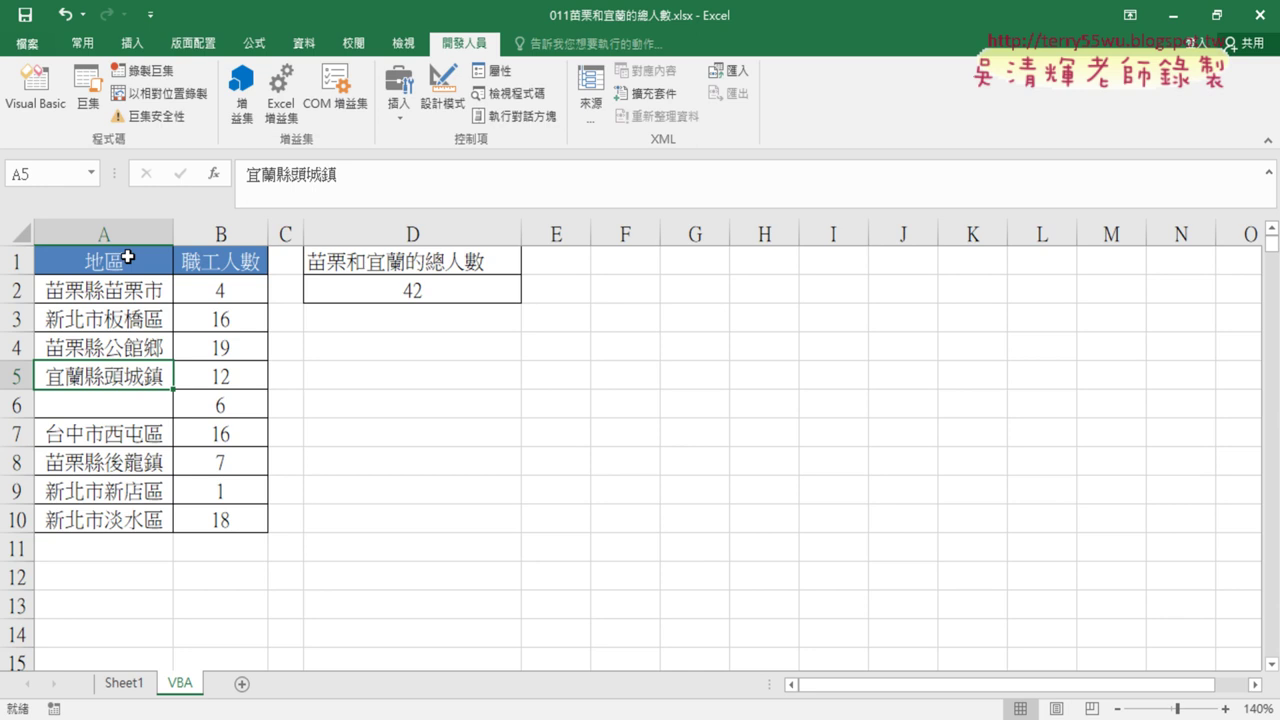
{"action": "left_click", "coordinate": [126, 552]}
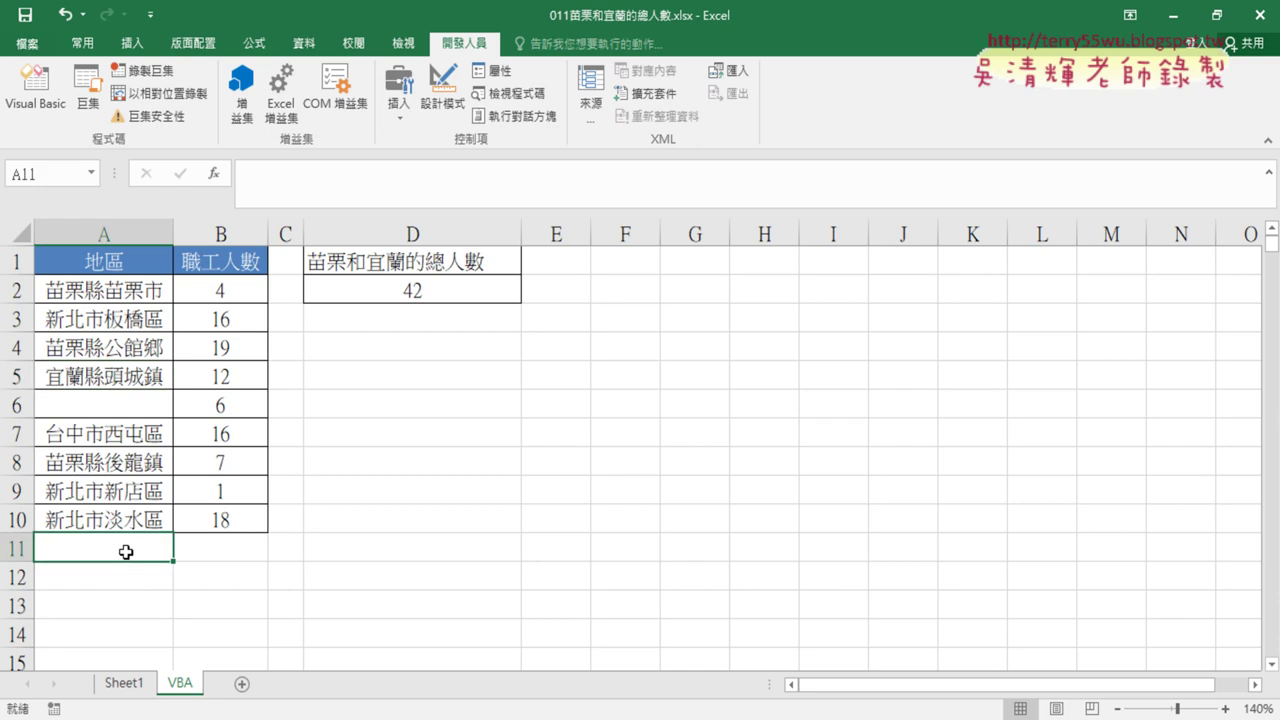
{"action": "key", "text": "ctrl+Down"}
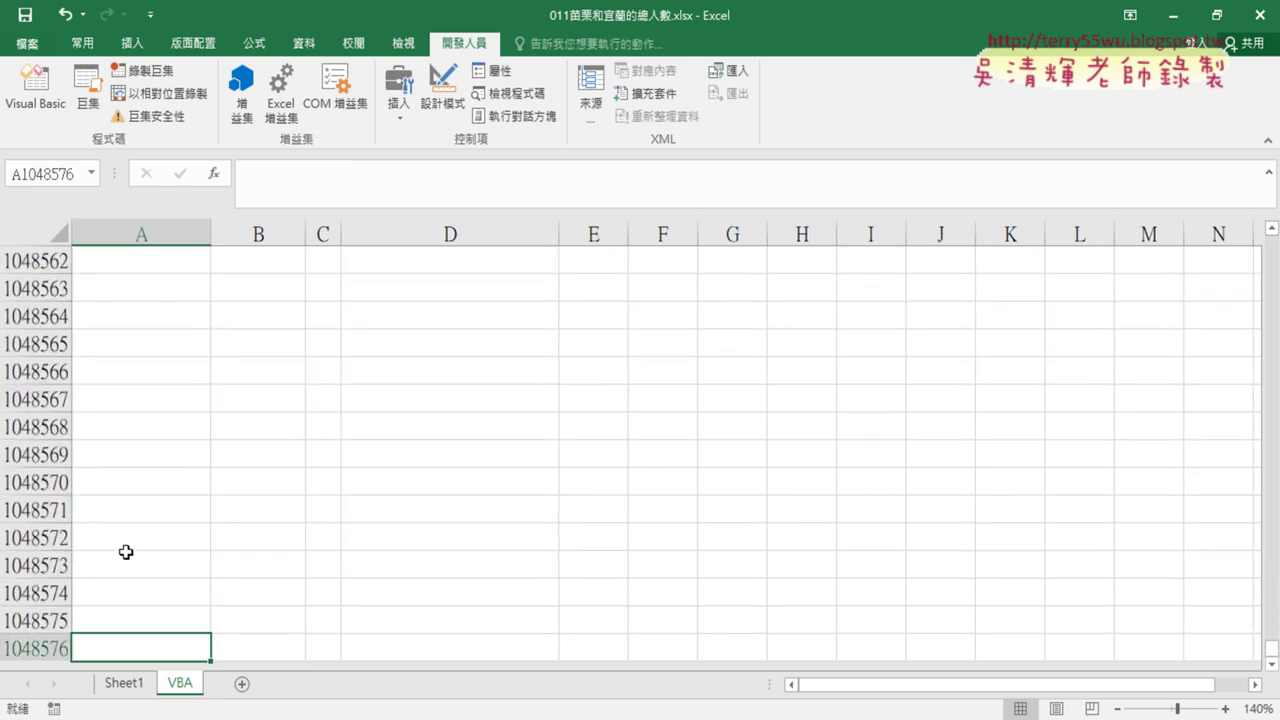
{"action": "key", "text": "ctrl+Up"}
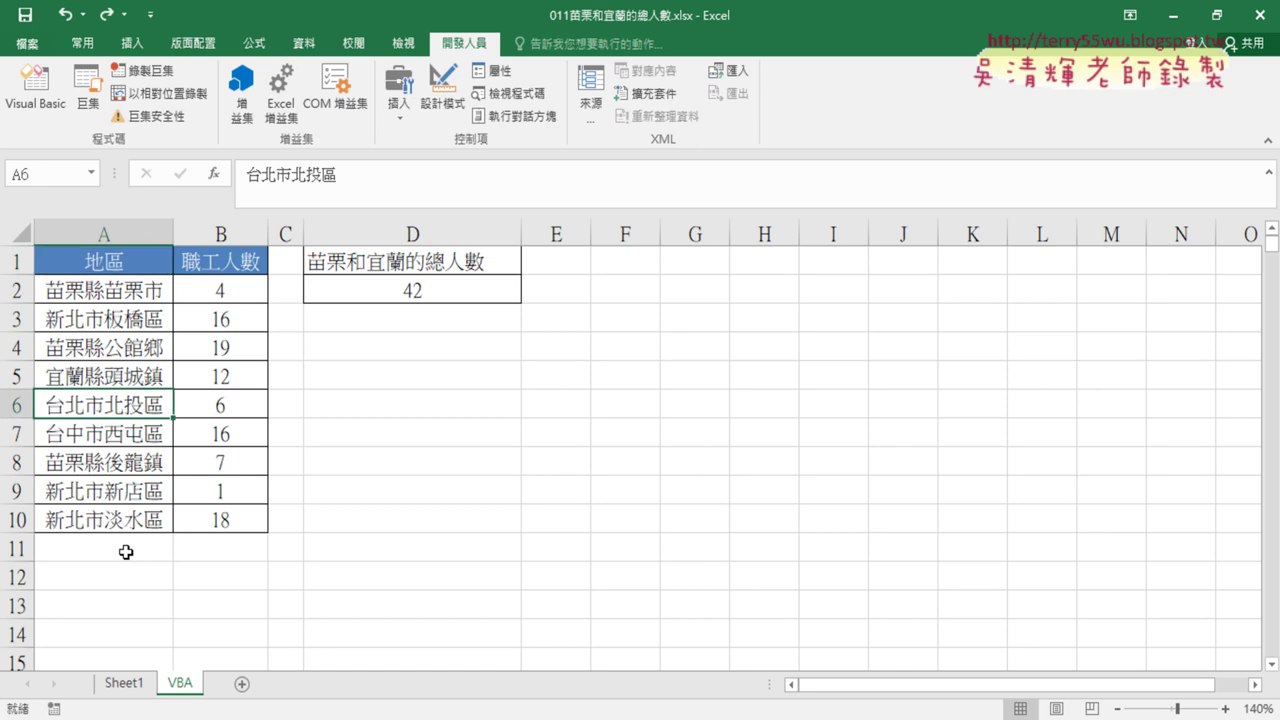
{"action": "left_click", "coordinate": [82, 259]}
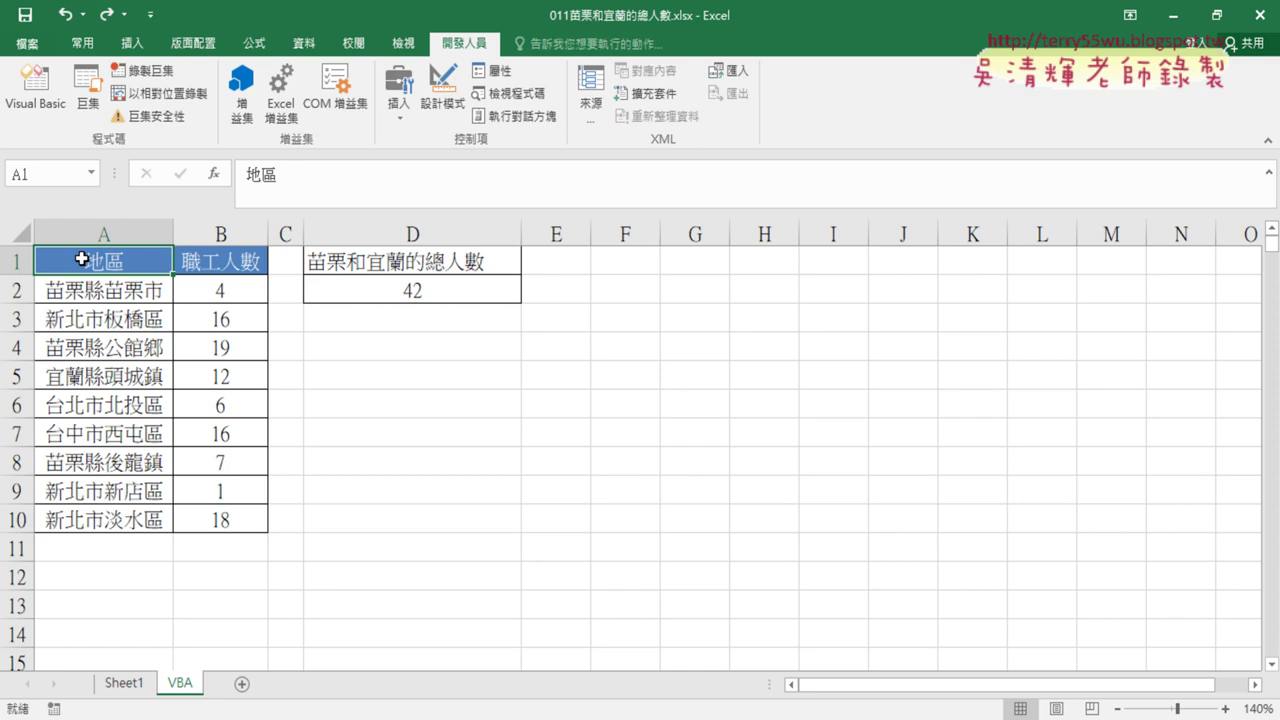
- Review the Range("A1").End(xlDown).Row bound and lastRow in the code, and delete the i after Next
{"action": "left_click", "coordinate": [35, 85]}
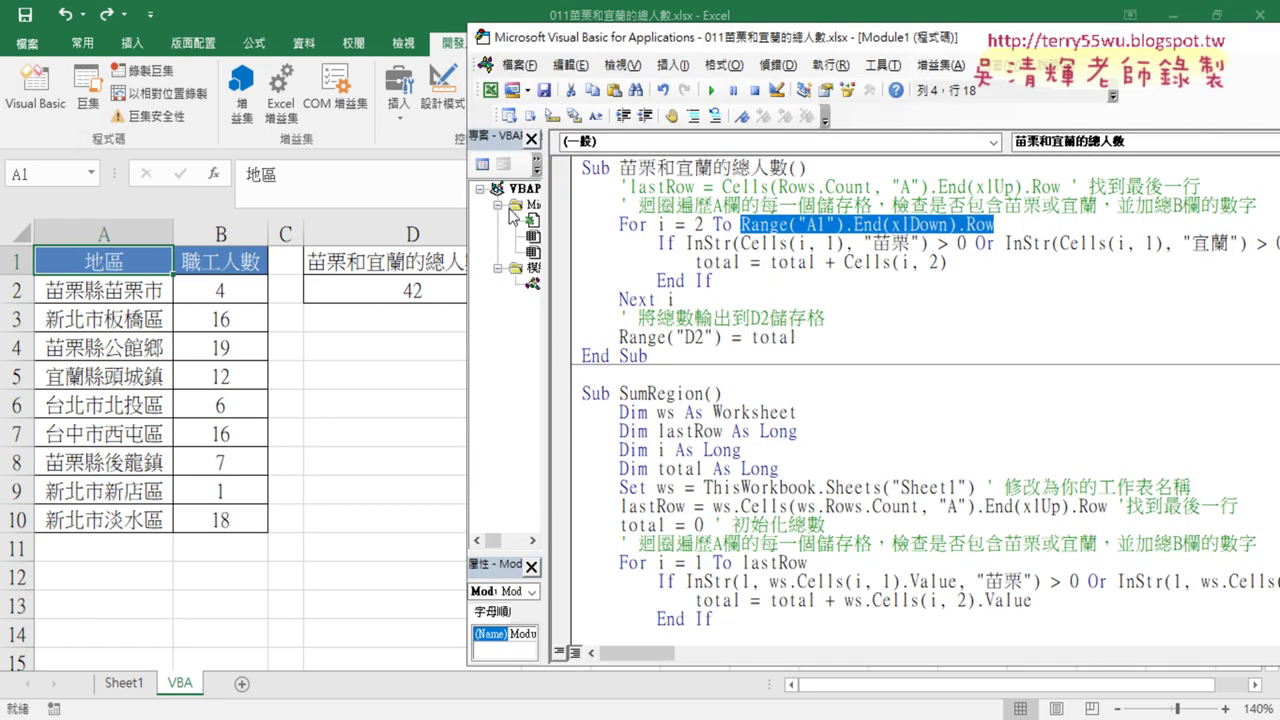
{"action": "left_click", "coordinate": [914, 243]}
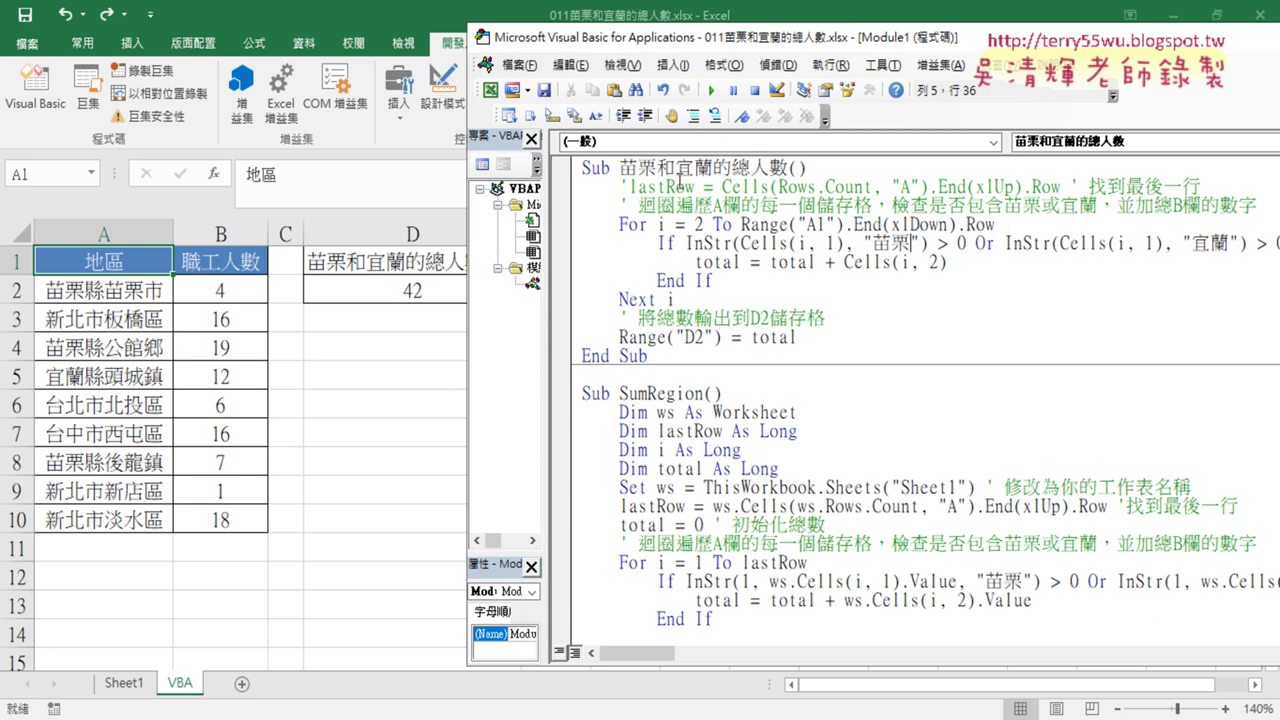
{"action": "left_click_drag", "start_coordinate": [741, 224], "coordinate": [994, 226]}
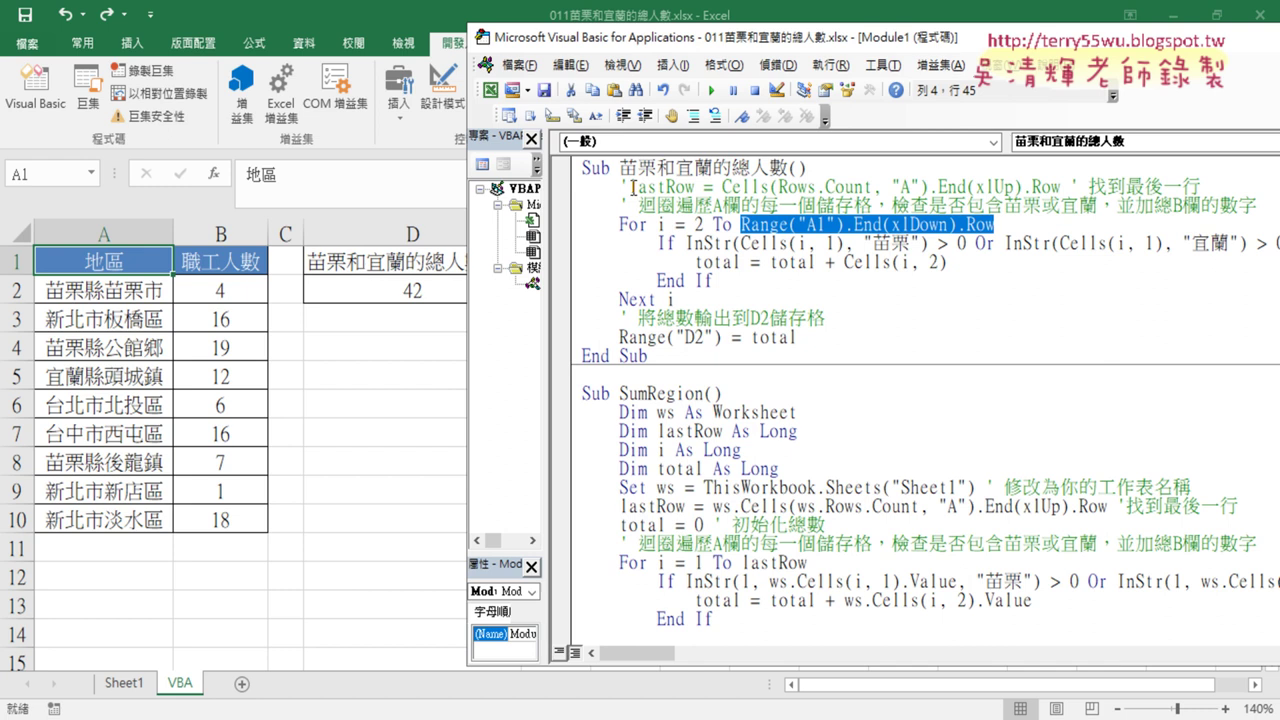
{"action": "left_click_drag", "start_coordinate": [627, 186], "coordinate": [697, 187]}
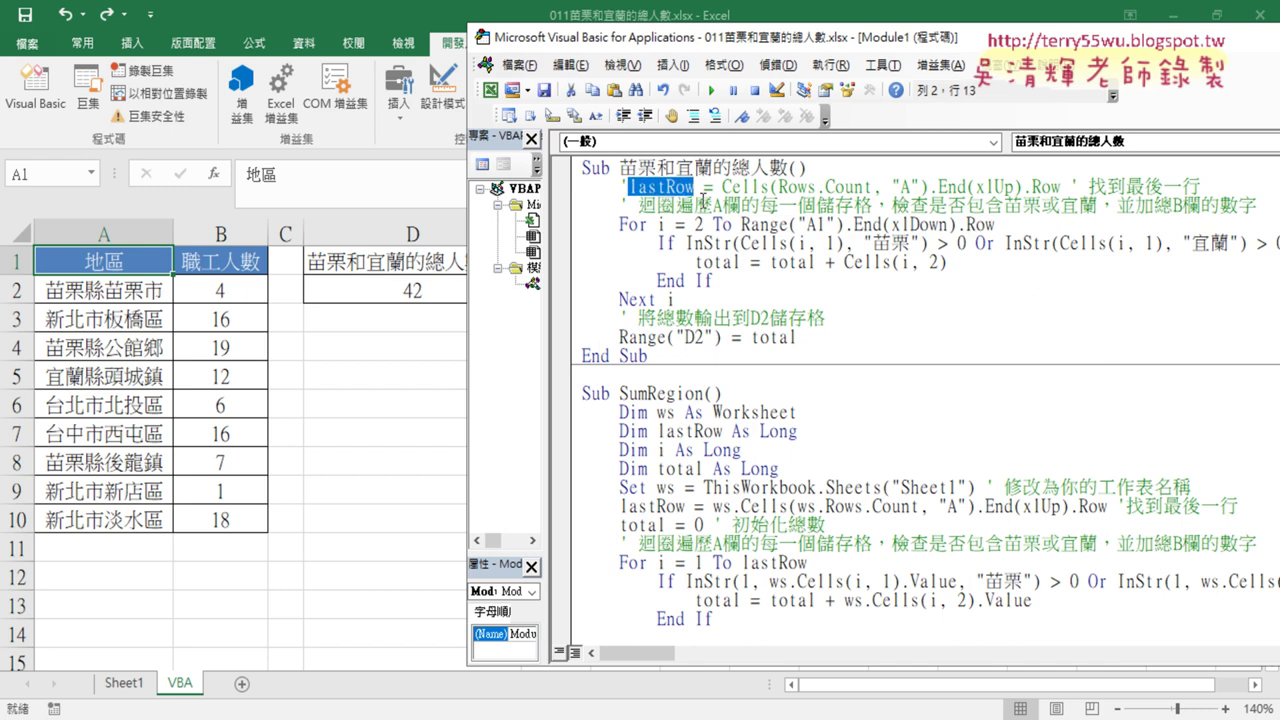
{"action": "left_click_drag", "start_coordinate": [741, 224], "coordinate": [996, 227]}
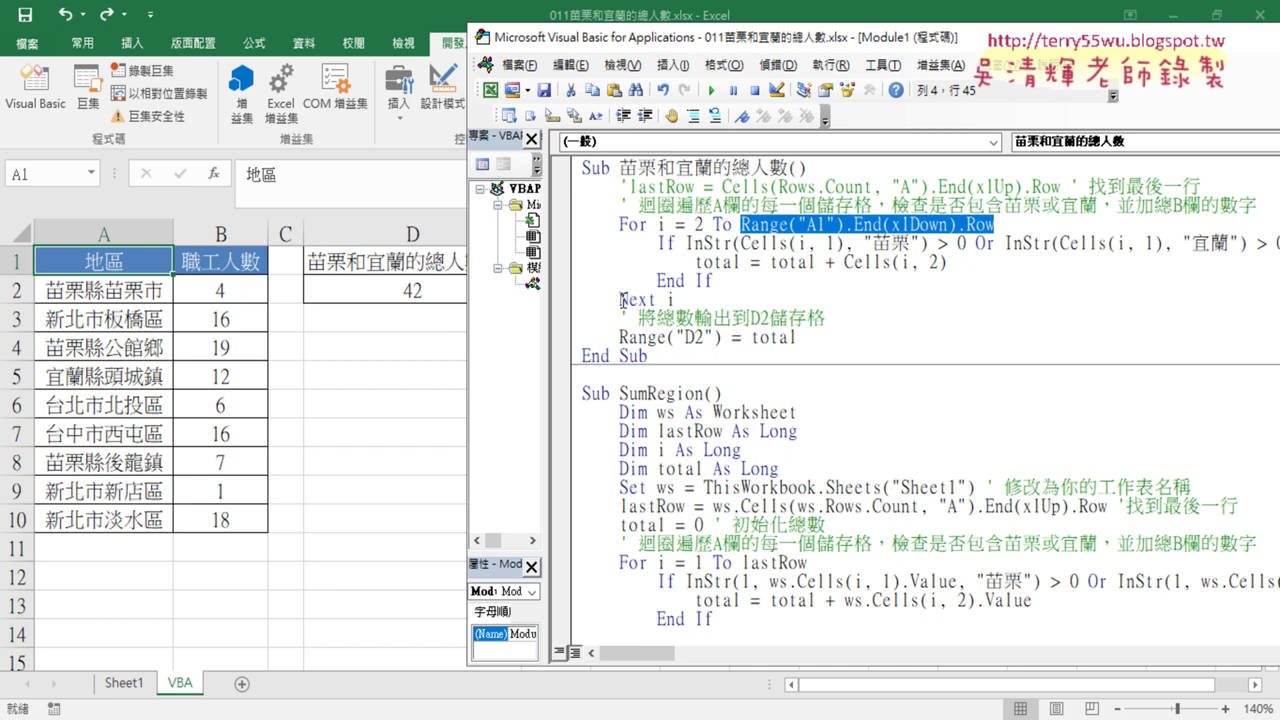
{"action": "left_click_drag", "start_coordinate": [665, 299], "coordinate": [677, 298]}
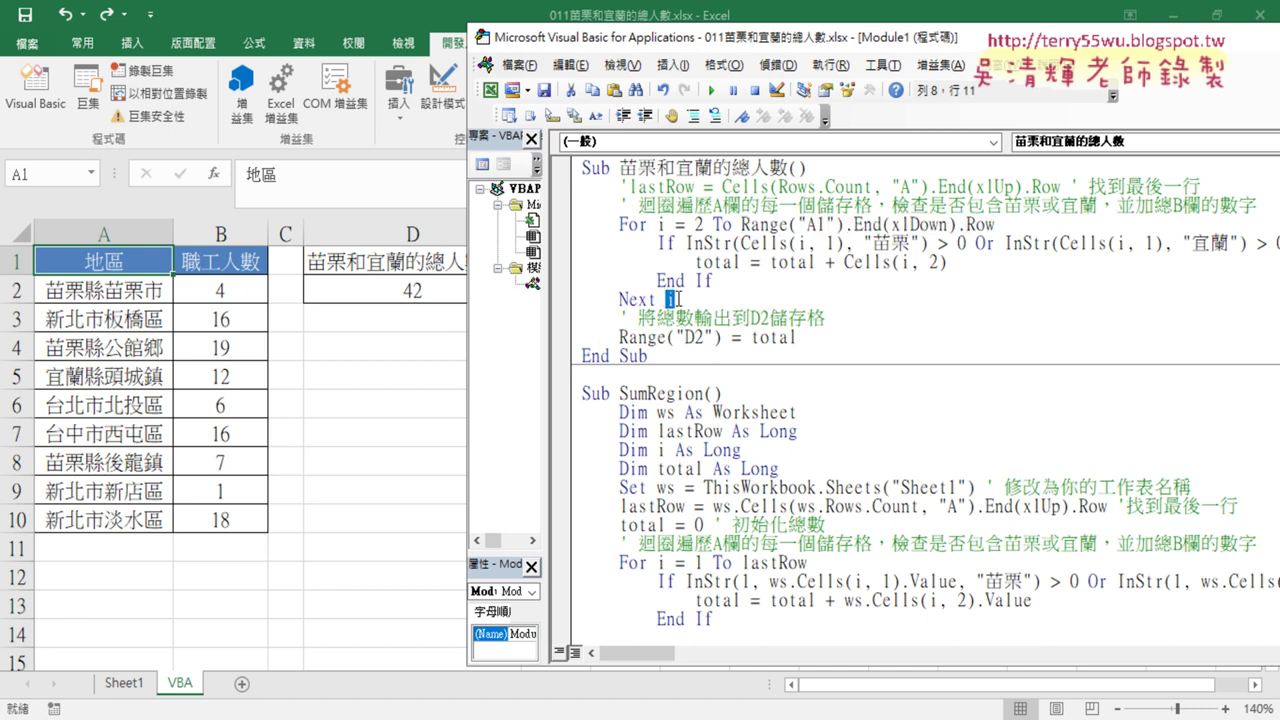
{"action": "key", "text": "BackSpace"}
{"action": "key", "text": "BackSpace"}
{"action": "left_click_drag", "start_coordinate": [741, 224], "coordinate": [996, 224]}
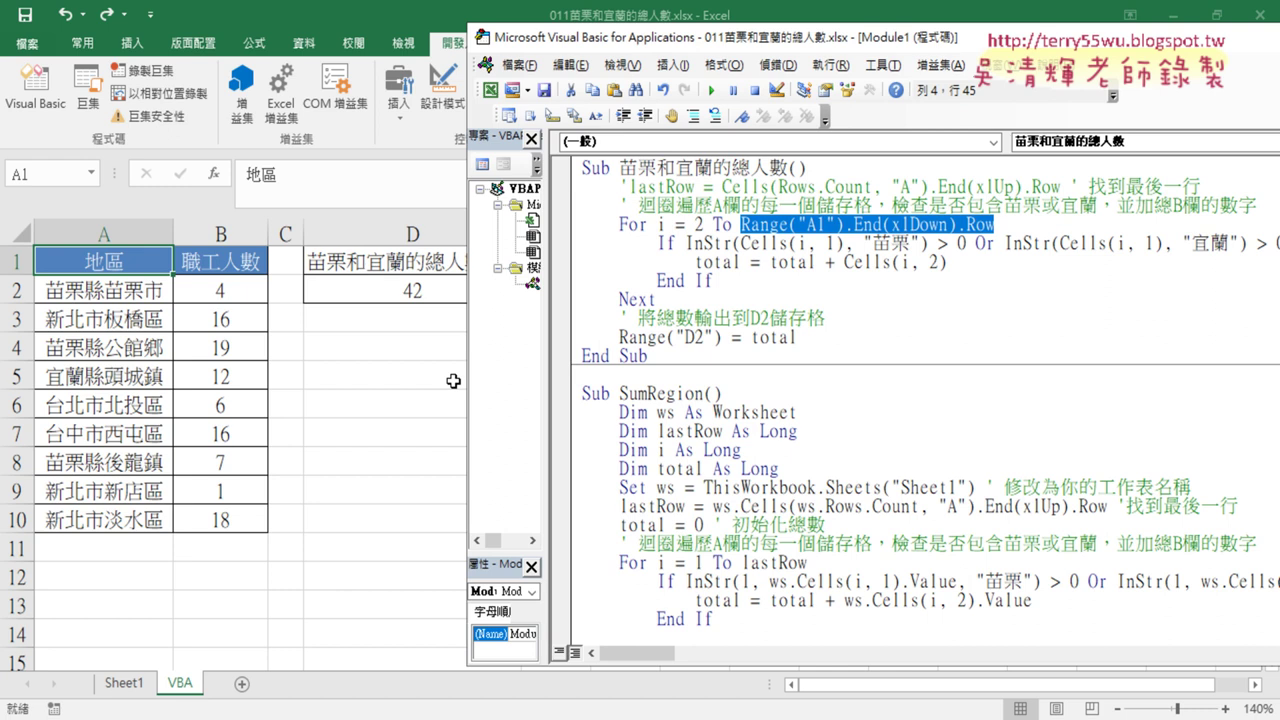
- Save as Excel 啟用巨集的活頁簿 (*.xlsm) named 011苗栗和宜蘭的總人數 instead of macro-free
{"action": "left_click", "coordinate": [24, 14]}
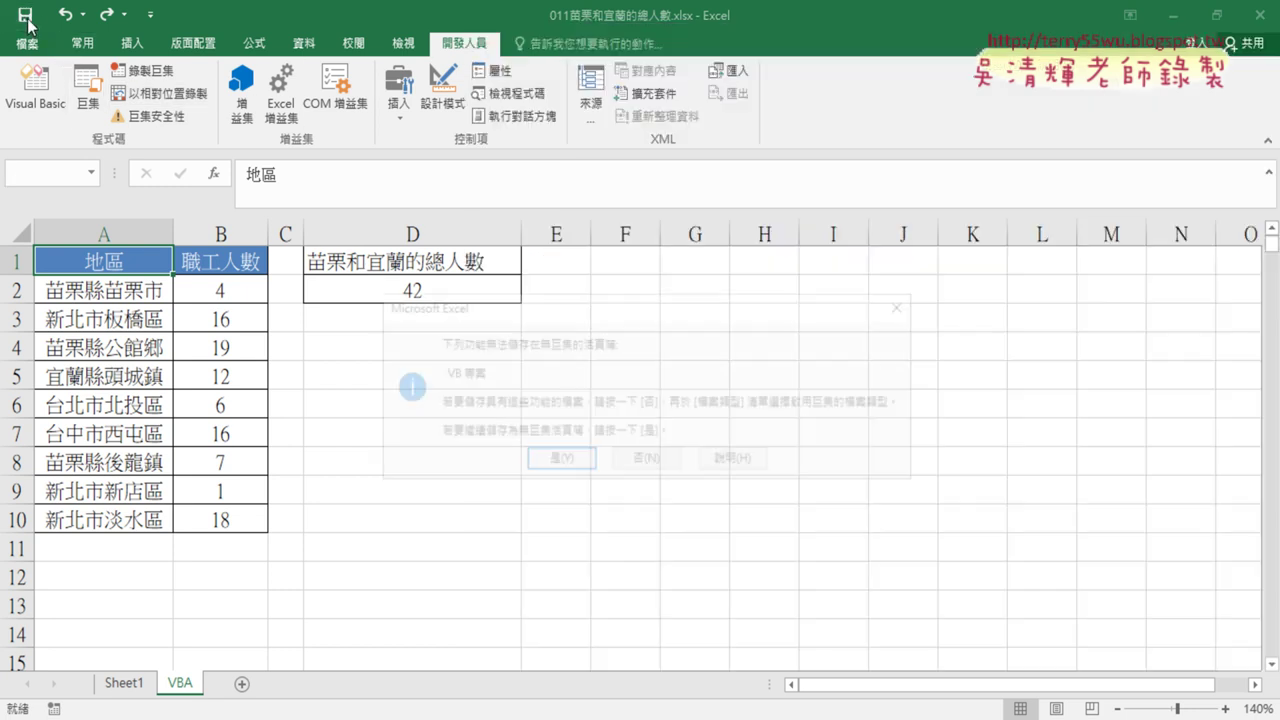
{"action": "left_click", "coordinate": [650, 457]}
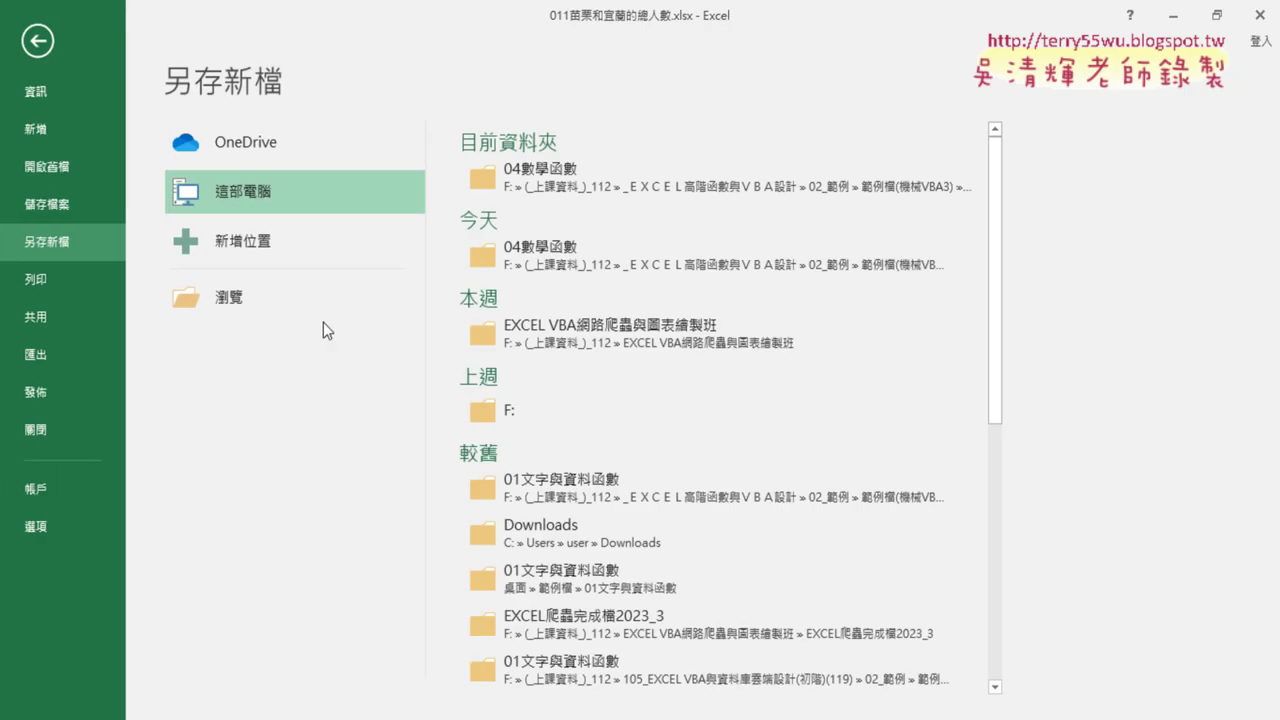
{"action": "left_click", "coordinate": [302, 310]}
{"action": "left_click", "coordinate": [310, 366]}
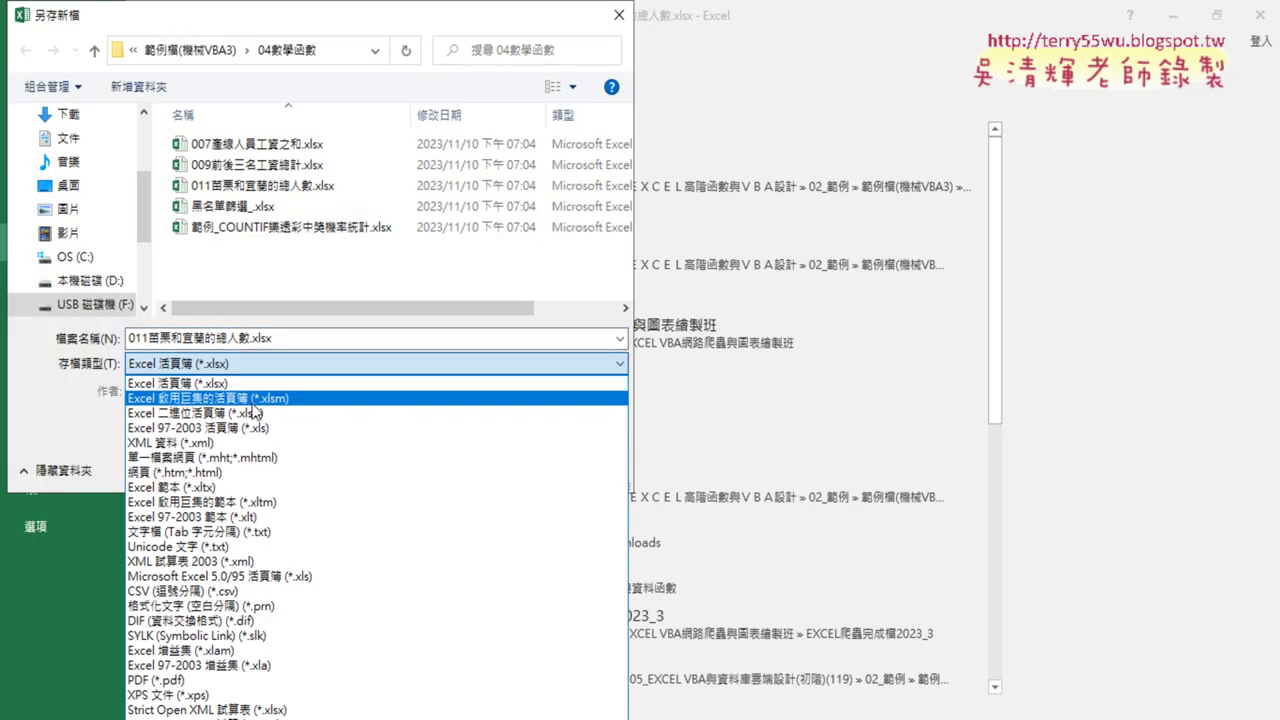
{"action": "left_click", "coordinate": [255, 393]}
{"action": "left_click", "coordinate": [218, 366]}
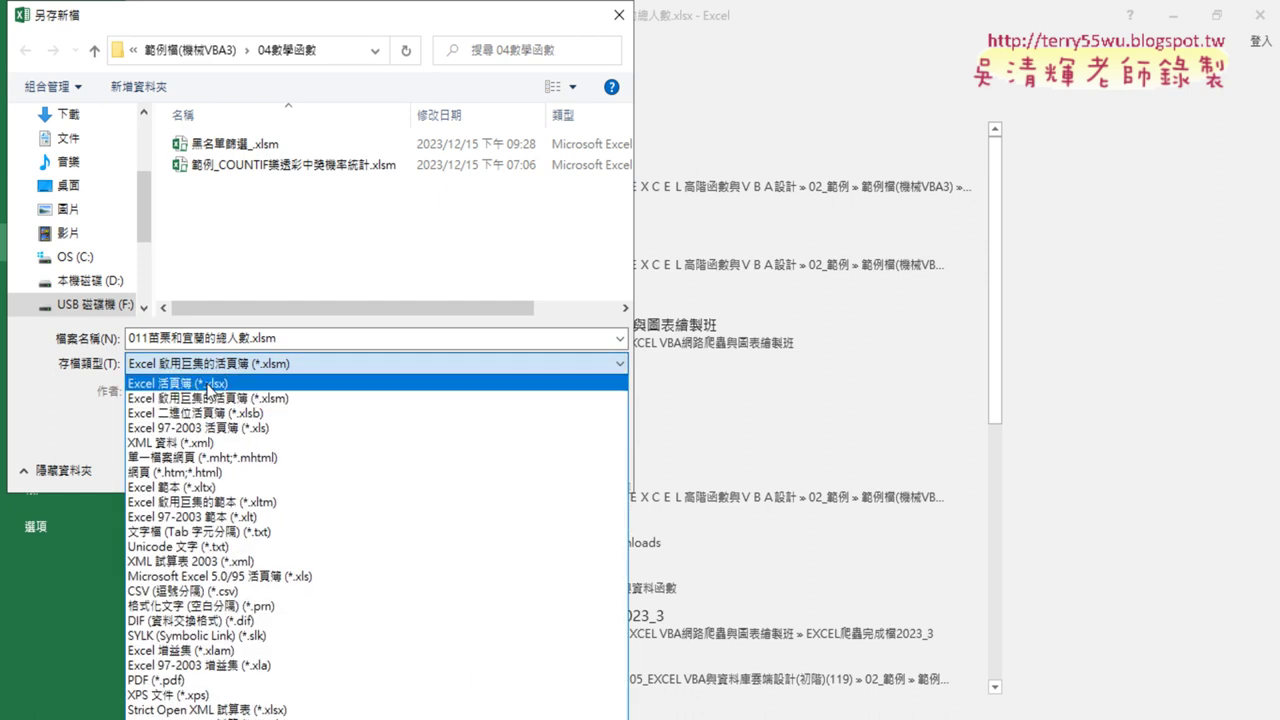
{"action": "left_click", "coordinate": [200, 391]}
{"action": "left_click", "coordinate": [460, 470]}
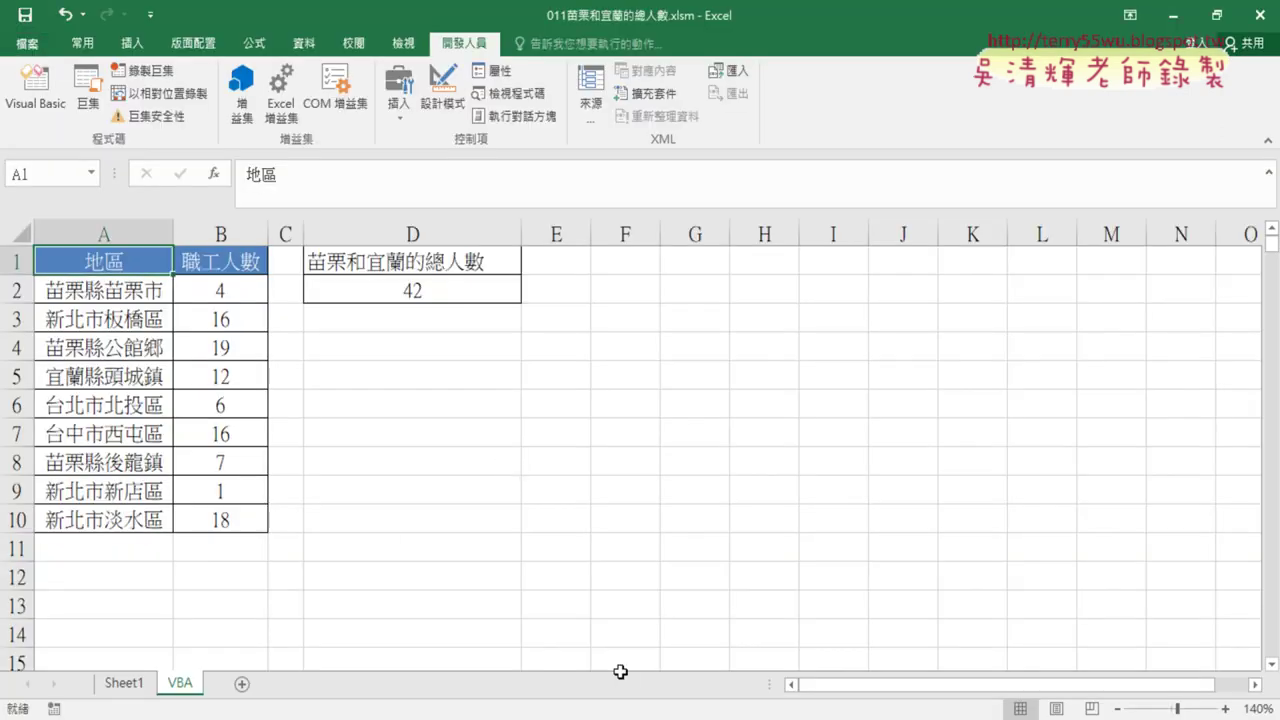
- Open 009前後三名工資總計.xlsx, autofit columns B and D, and select D2
{"action": "left_click", "coordinate": [420, 718]}
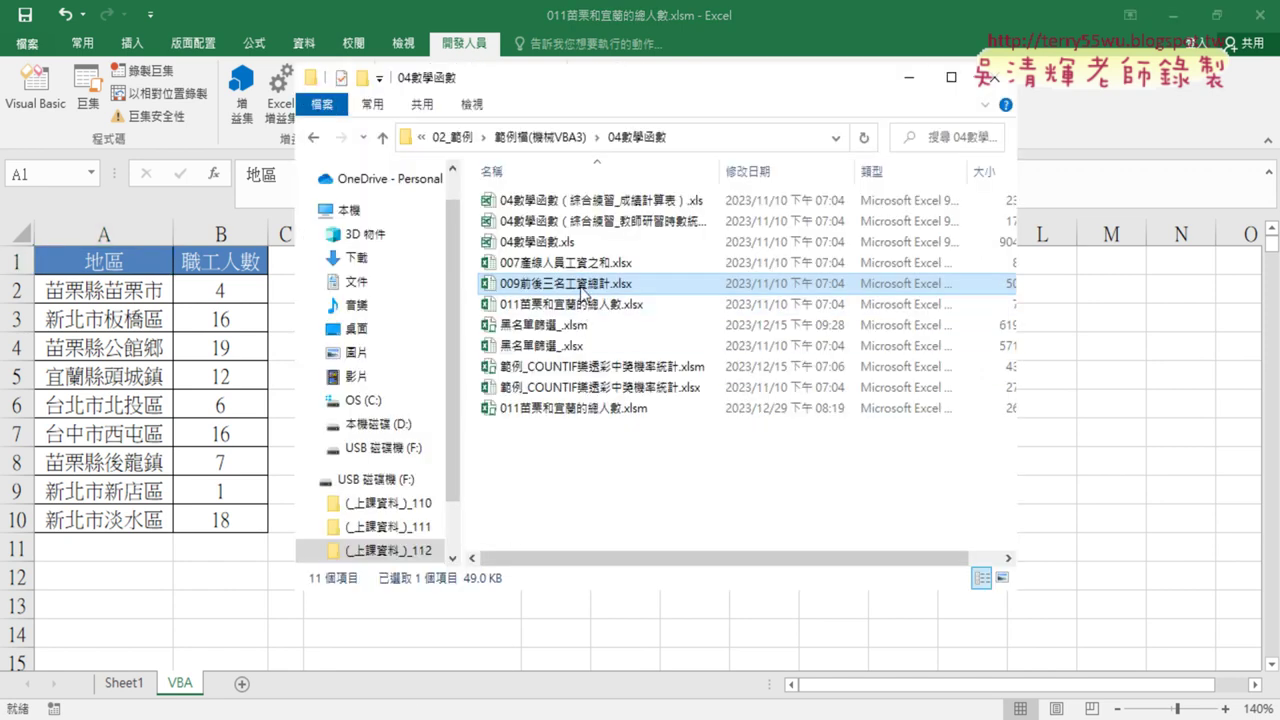
{"action": "double_click", "coordinate": [583, 287]}
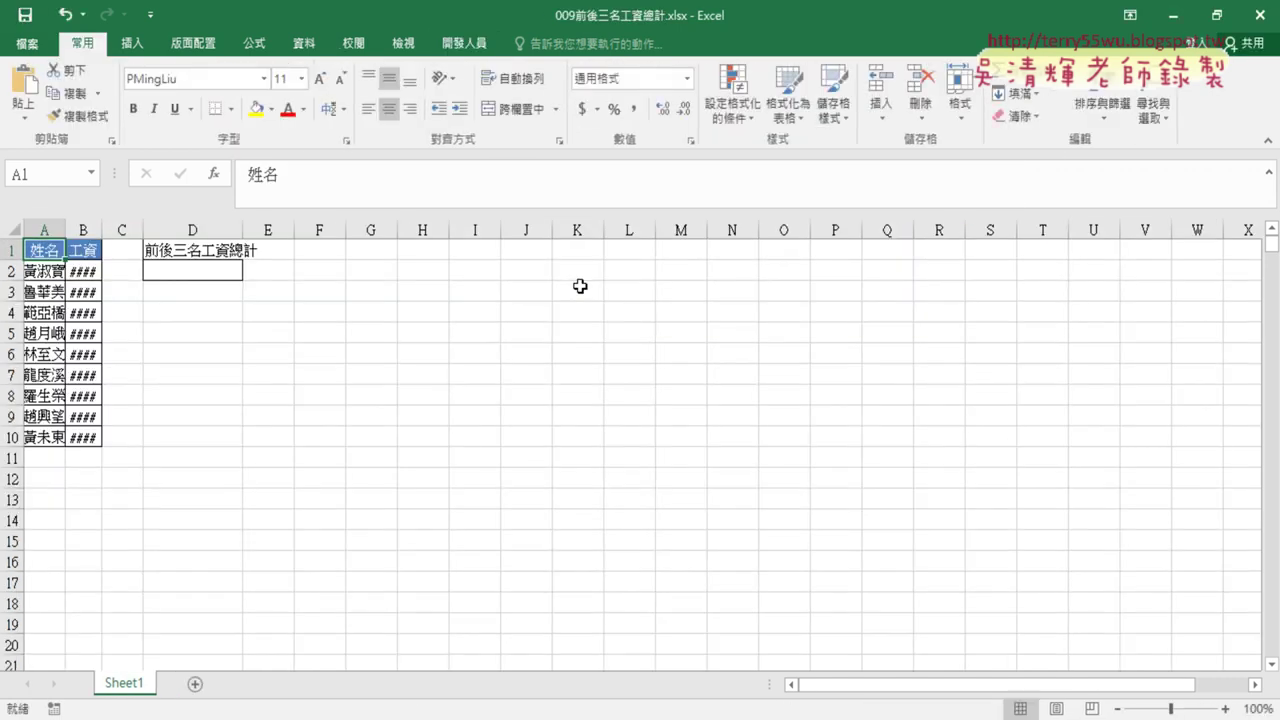
{"action": "double_click", "coordinate": [101, 229]}
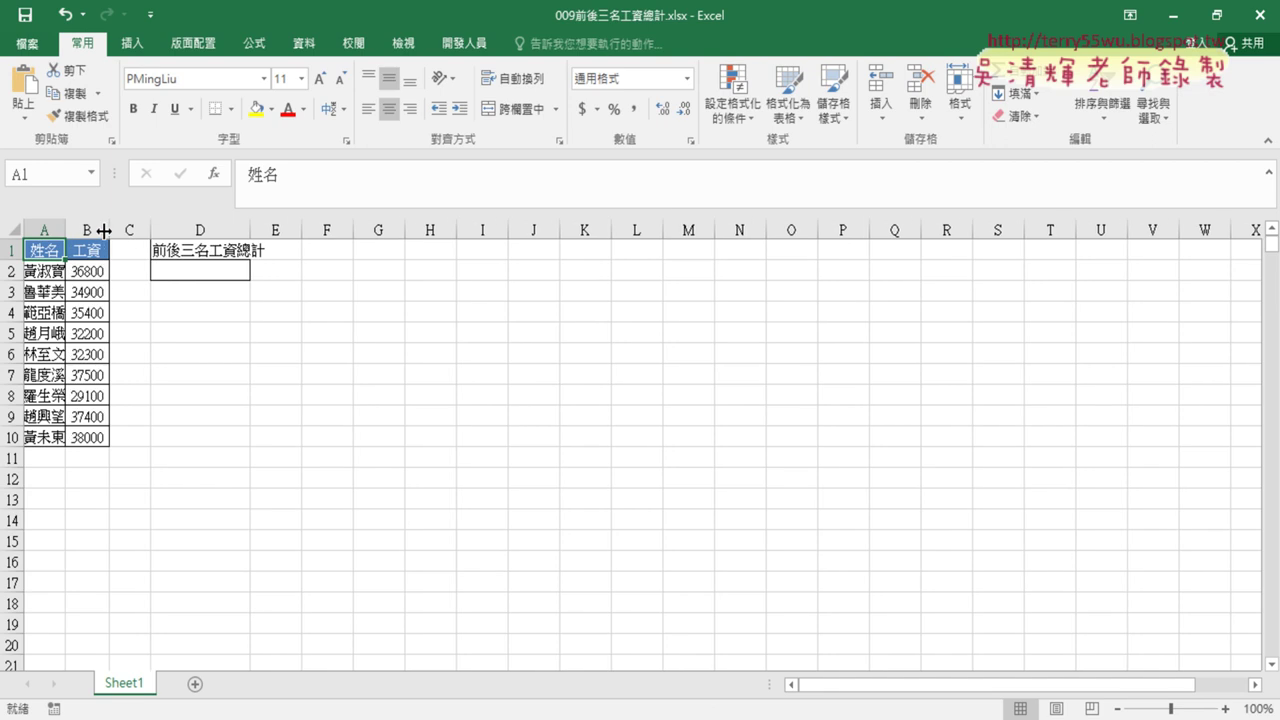
{"action": "double_click", "coordinate": [251, 229]}
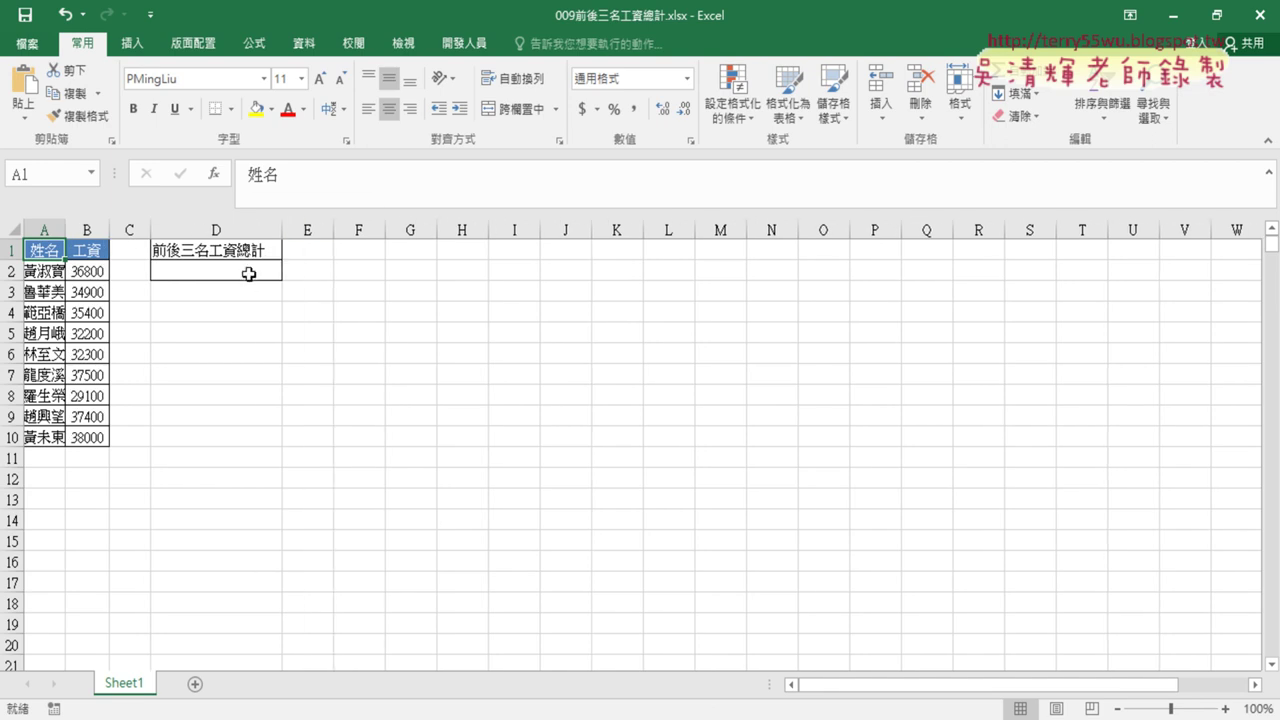
{"action": "left_click", "coordinate": [251, 271]}
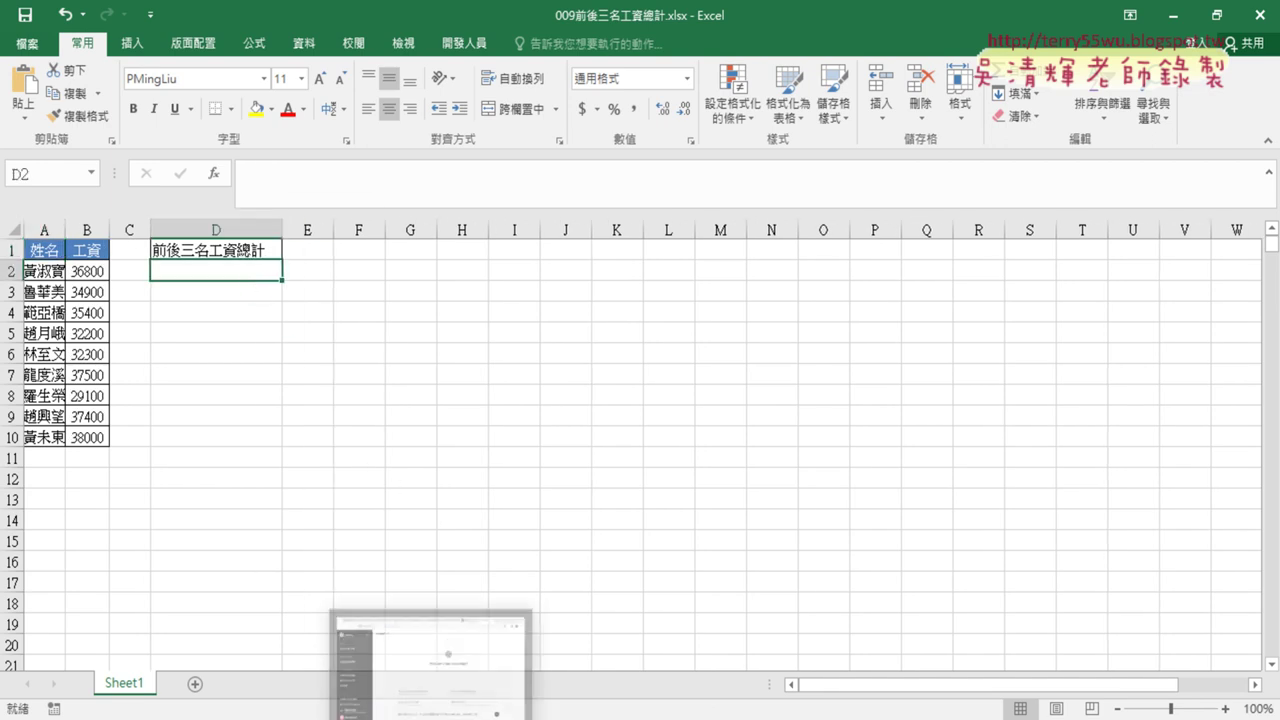
{"action": "left_click", "coordinate": [419, 700]}
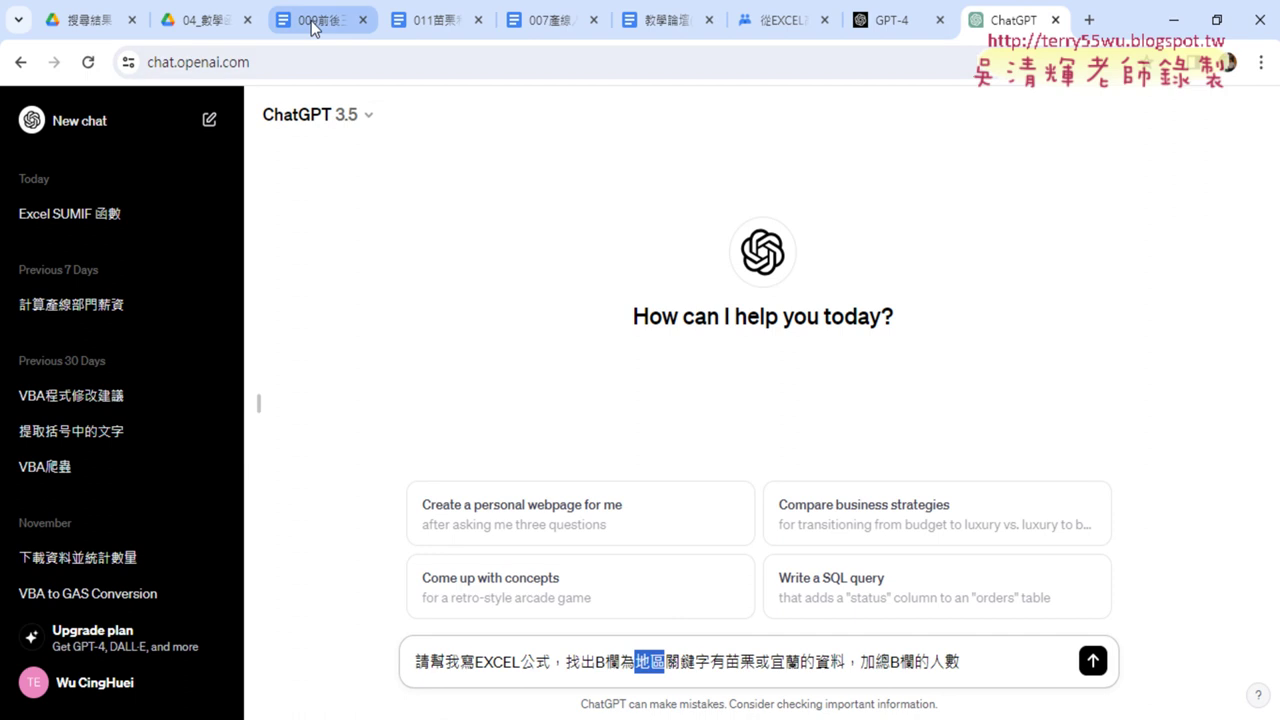
- In the 009前後三名工資總計 notes, select the full =SUMIF(...LARGE...)+SUMIF(...SMALL...) formula line
{"action": "left_click", "coordinate": [240, 22]}
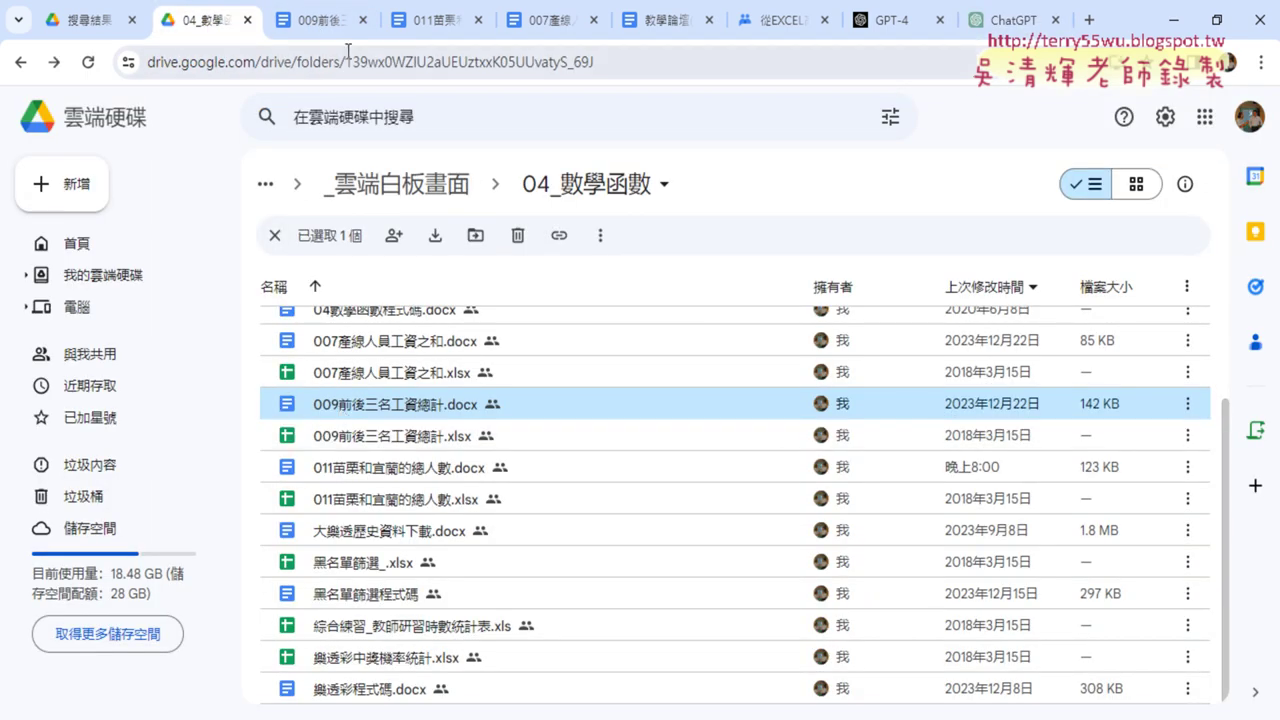
{"action": "left_click", "coordinate": [320, 20]}
{"action": "left_click", "coordinate": [187, 478]}
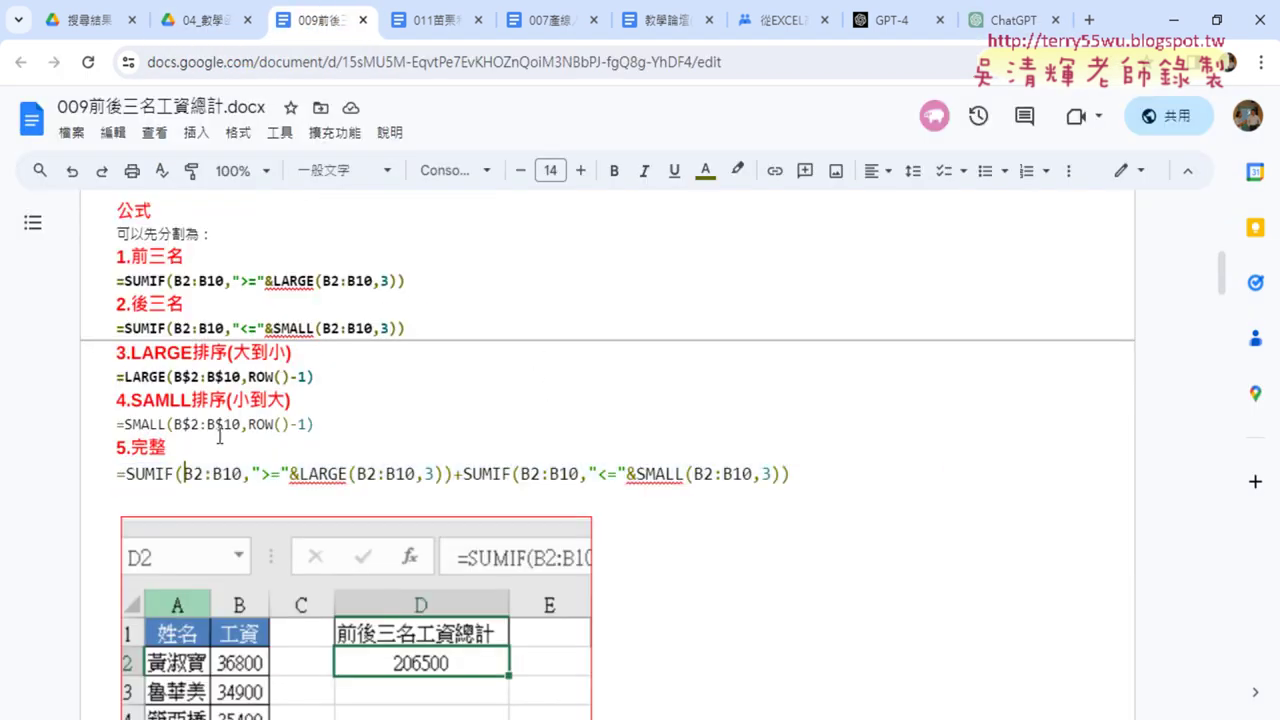
{"action": "scroll", "coordinate": [230, 380], "scroll_direction": "up", "scroll_amount": 3}
{"action": "scroll", "coordinate": [268, 287], "scroll_direction": "up", "scroll_amount": 3}
{"action": "scroll", "coordinate": [268, 287], "scroll_direction": "up", "scroll_amount": 1}
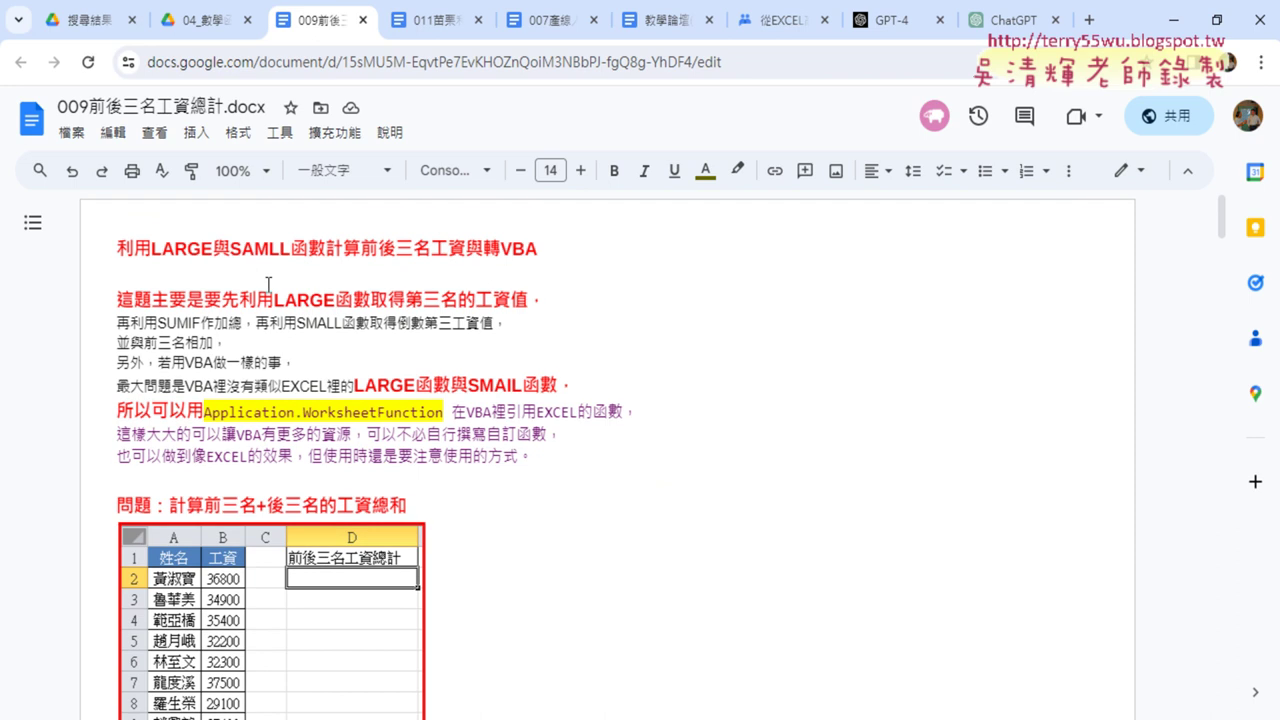
{"action": "scroll", "coordinate": [266, 284], "scroll_direction": "down", "scroll_amount": 6}
{"action": "scroll", "coordinate": [266, 284], "scroll_direction": "down", "scroll_amount": 1}
{"action": "left_click_drag", "start_coordinate": [118, 377], "coordinate": [789, 376]}
{"action": "key", "text": "ctrl+c"}
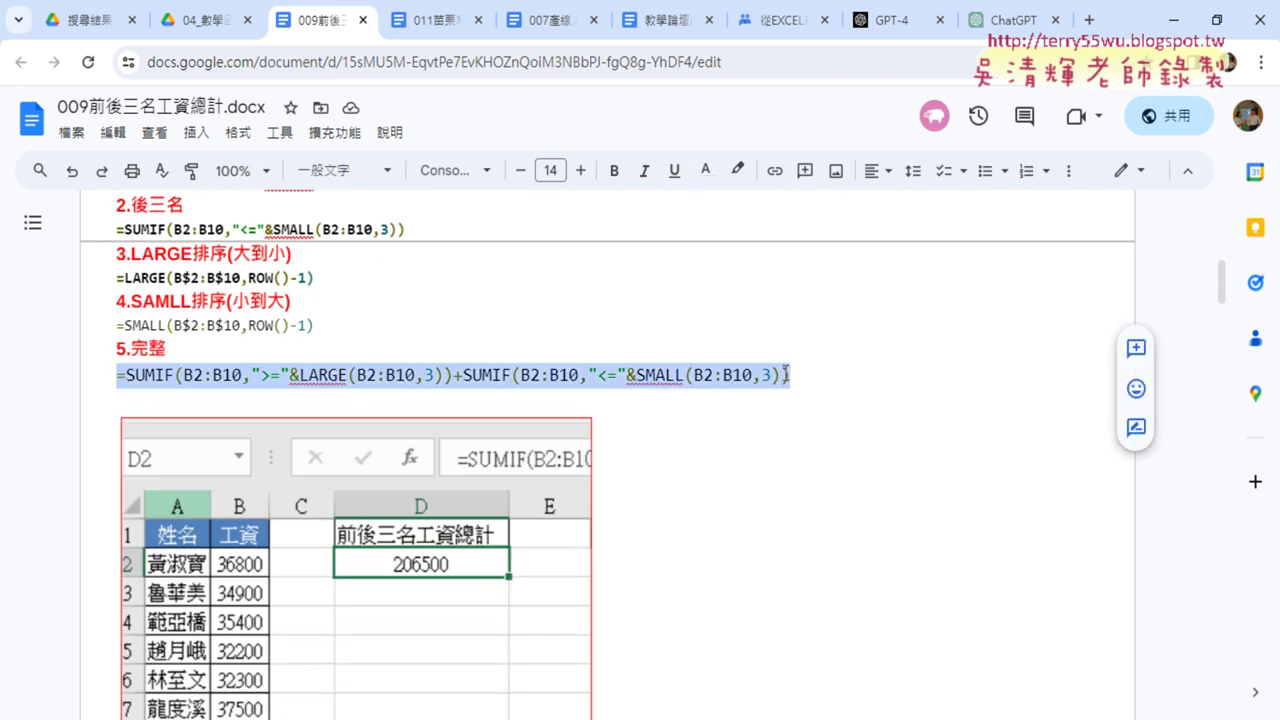
- Paste the full top-and-bottom-three formula into D2, giving 206500
{"action": "left_click", "coordinate": [1176, 19]}
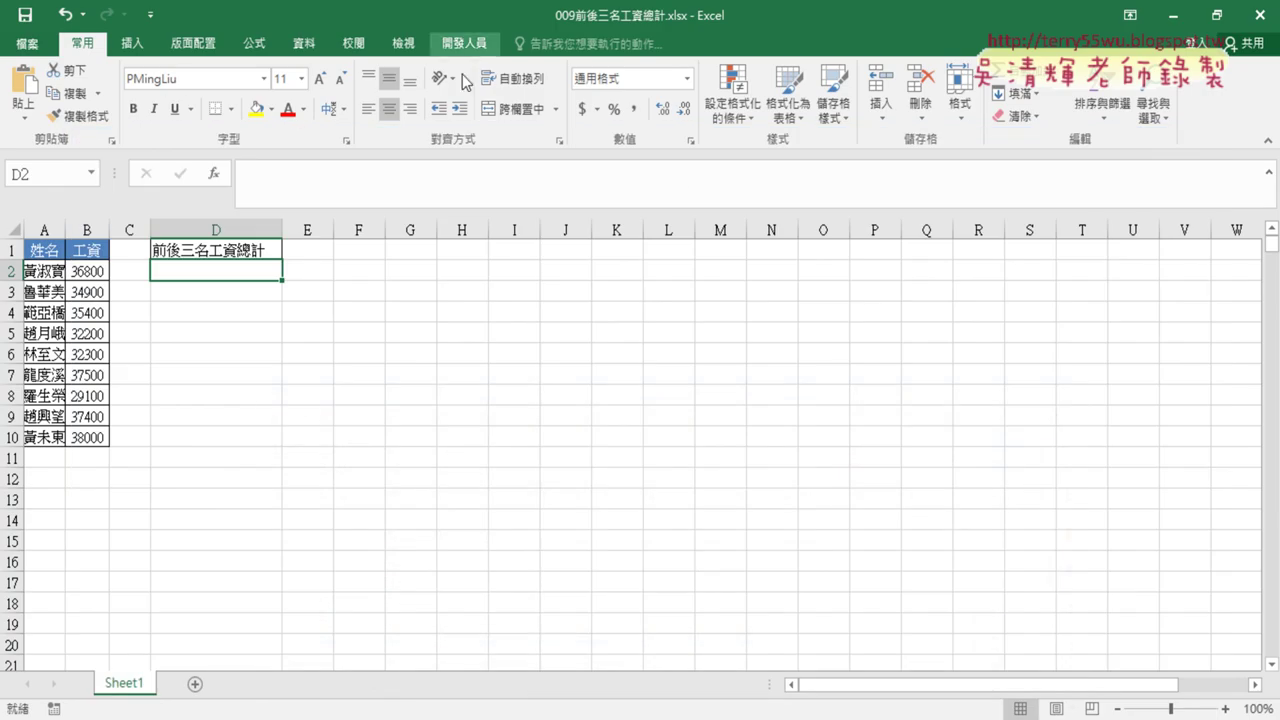
{"action": "left_click", "coordinate": [306, 182]}
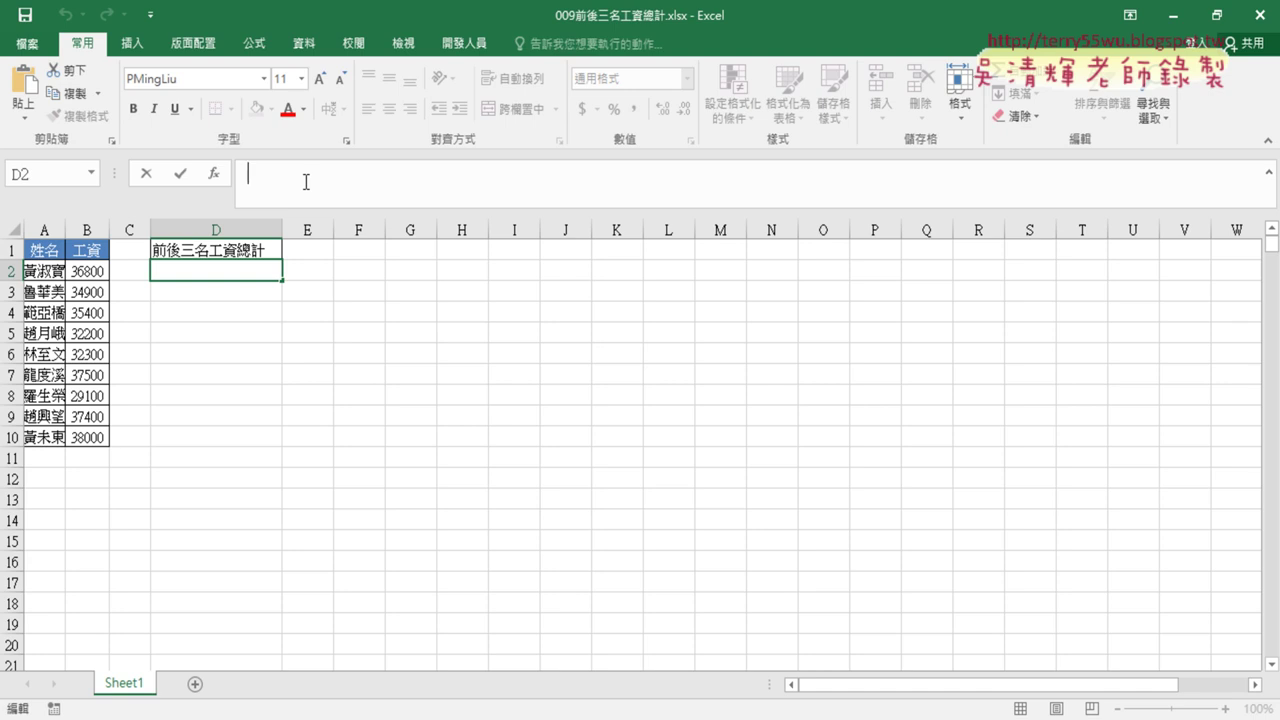
{"action": "key", "text": "ctrl+v"}
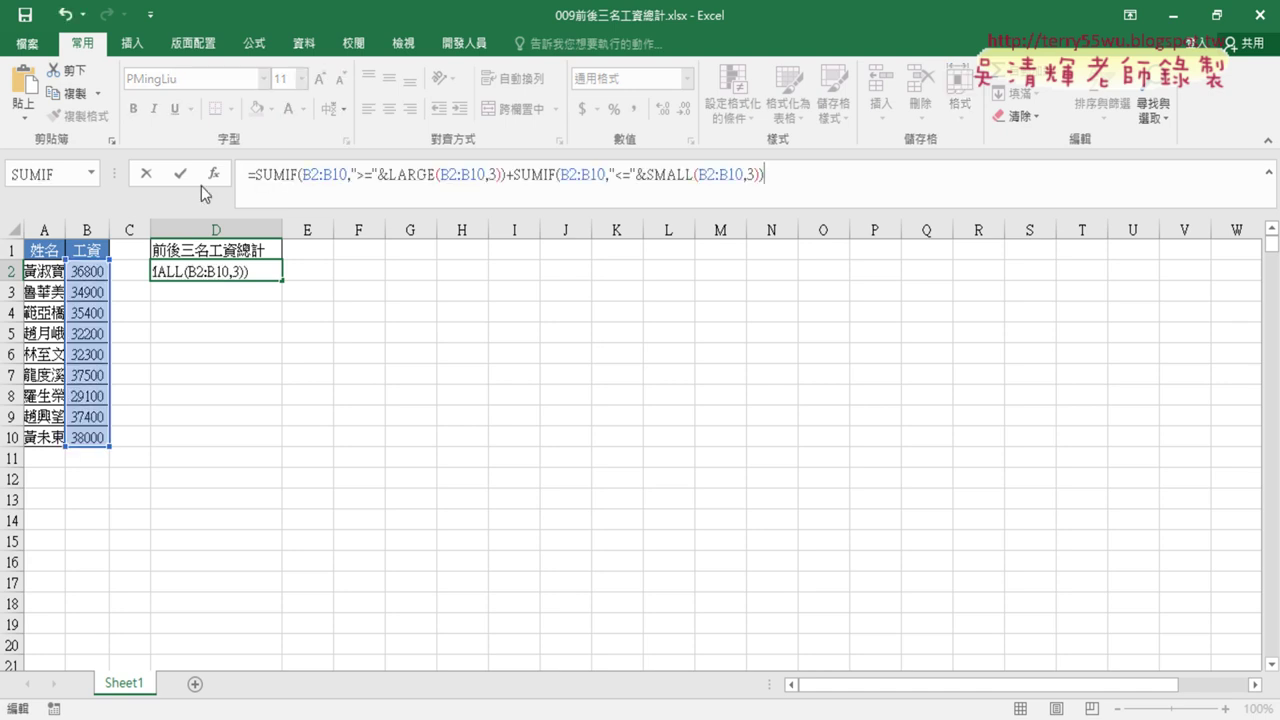
{"action": "left_click", "coordinate": [180, 174]}
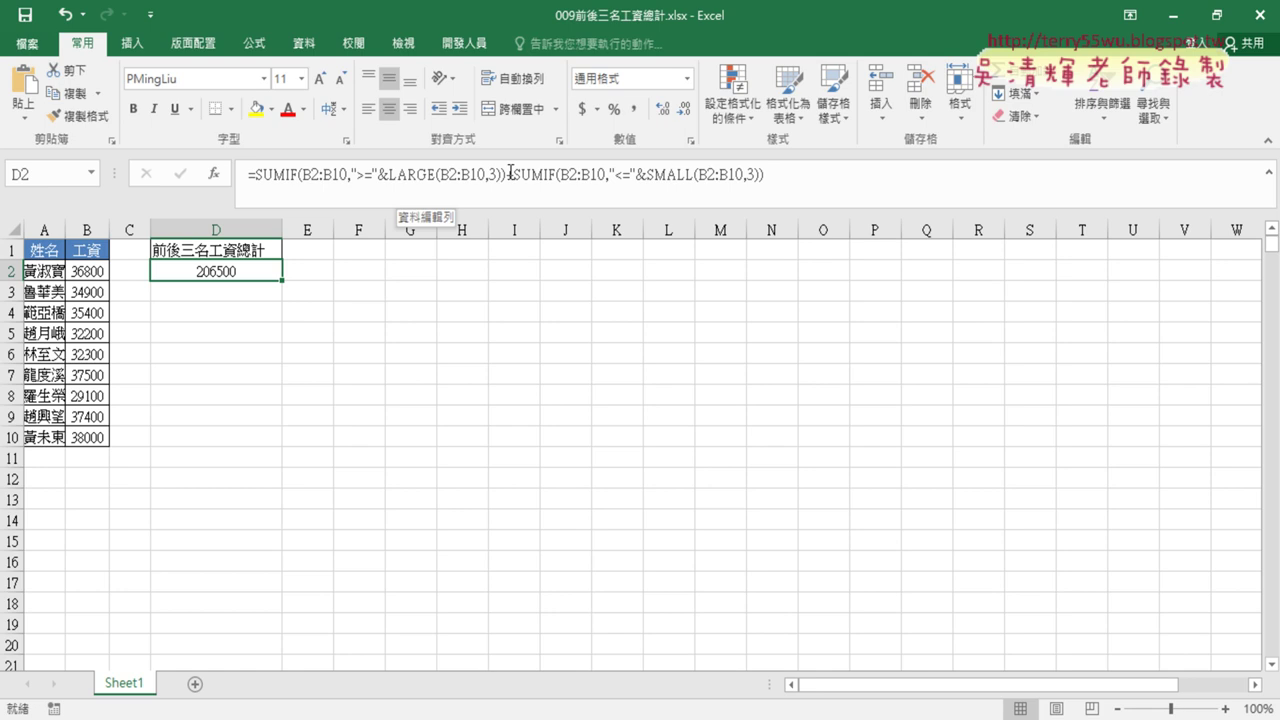
- Delete the +SUMIF(...SMALL...) part so D2 totals only the top three, 112900
{"action": "left_click_drag", "start_coordinate": [505, 174], "coordinate": [909, 187]}
{"action": "key", "text": "Delete"}
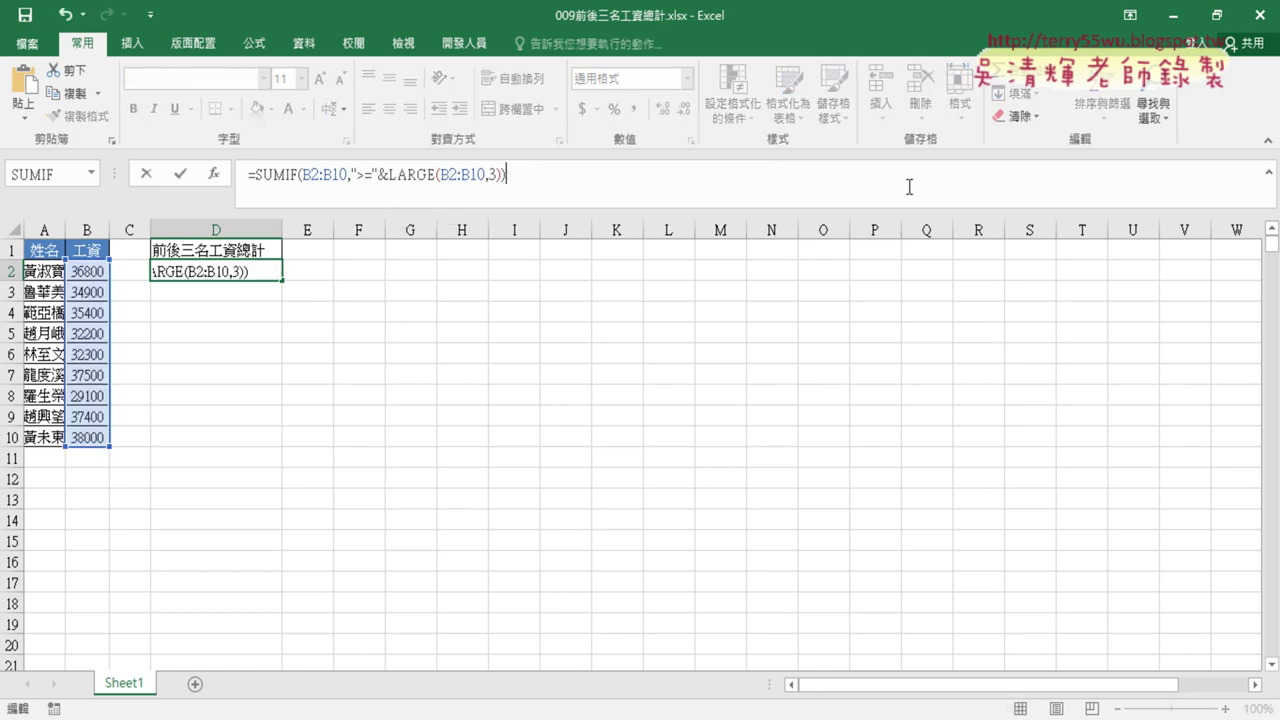
{"action": "left_click", "coordinate": [181, 177]}
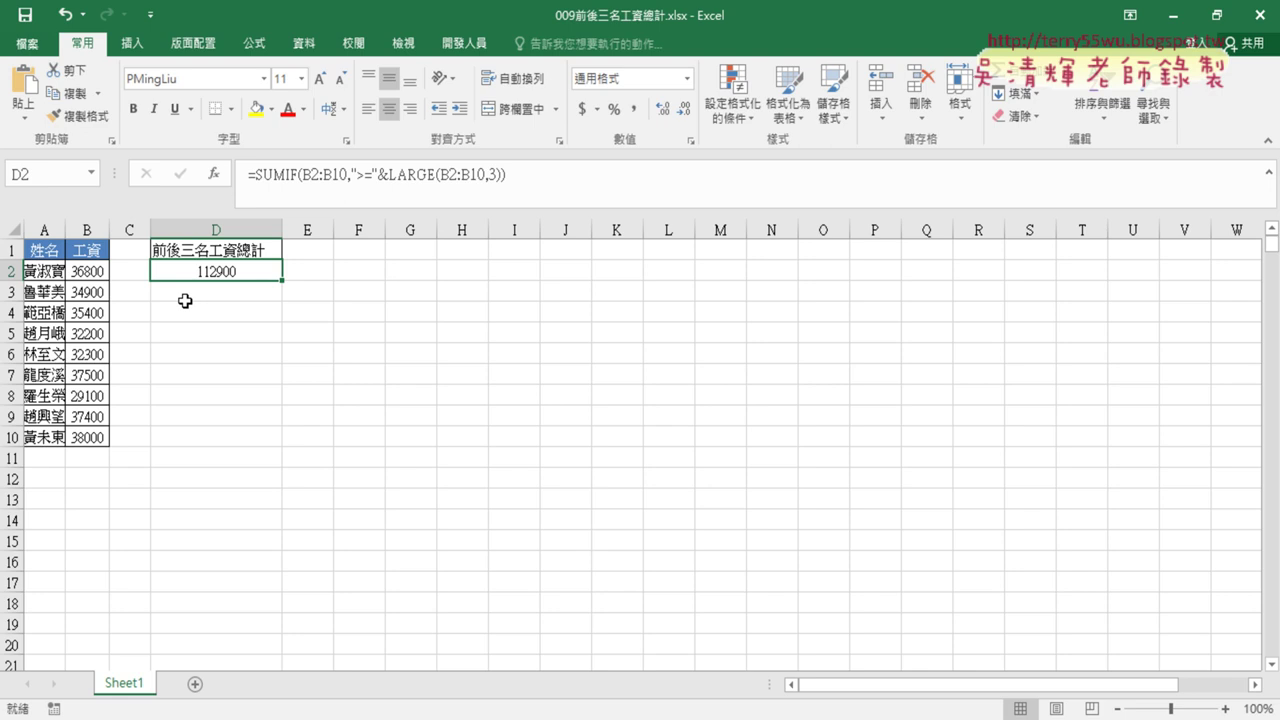
{"action": "left_click", "coordinate": [257, 175]}
- Strip the SUMIF wrapper so D2 reads =LARGE(B2:B10,3)
{"action": "left_click_drag", "start_coordinate": [265, 176], "coordinate": [390, 168]}
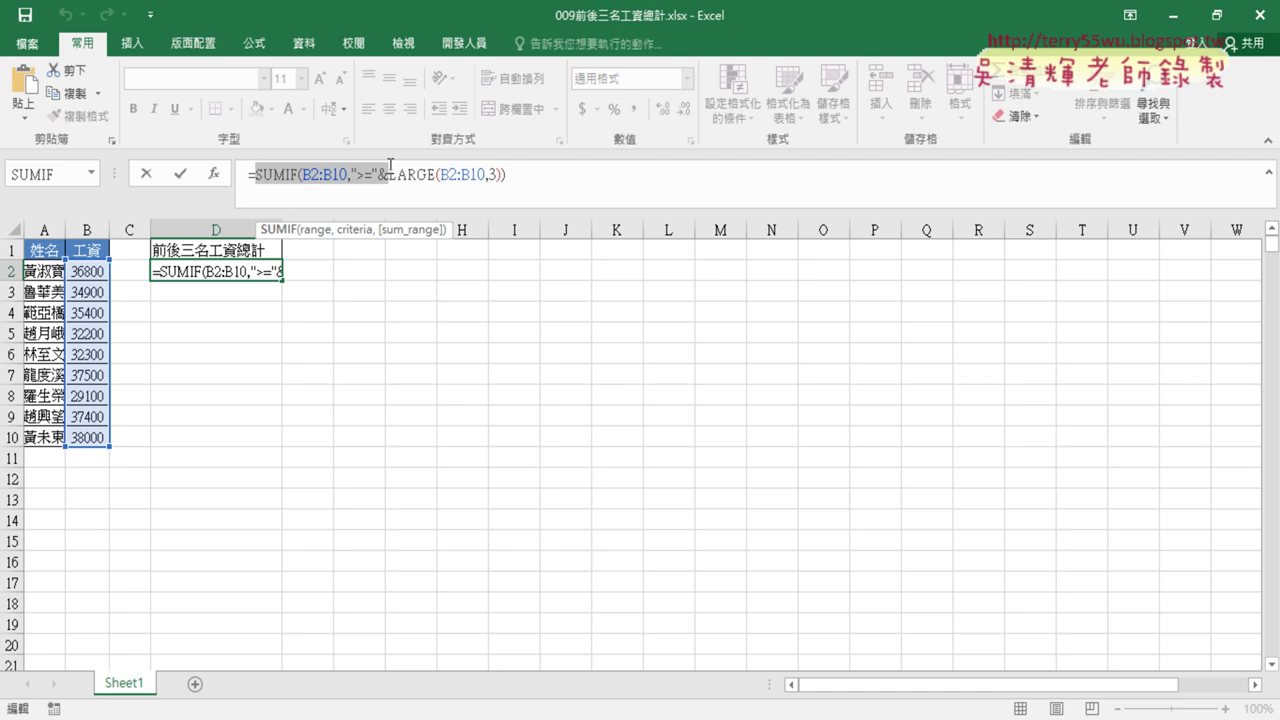
{"action": "key", "text": "Delete"}
{"action": "key", "text": "Right"}
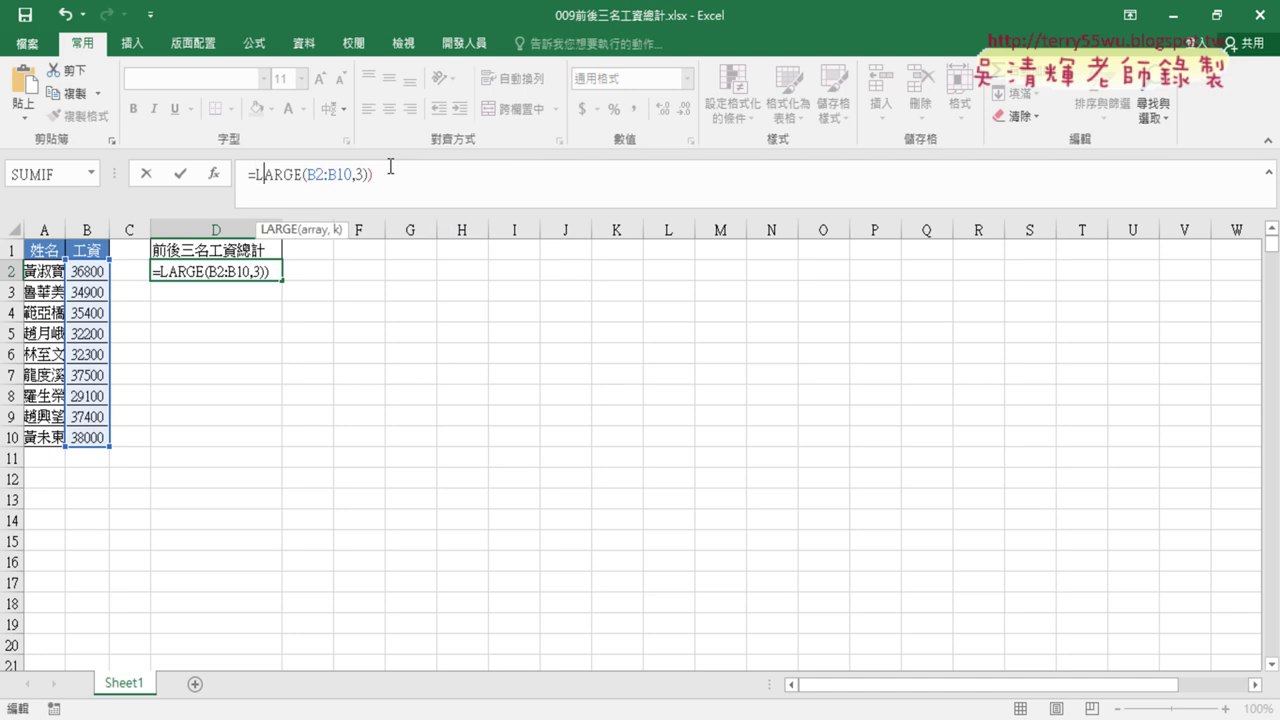
{"action": "key", "text": "Right"}
{"action": "key", "text": "Right"}
{"action": "key", "text": "Right"}
{"action": "key", "text": "Right"}
{"action": "key", "text": "Right"}
{"action": "key", "text": "Right"}
{"action": "key", "text": "Right"}
{"action": "key", "text": "Right"}
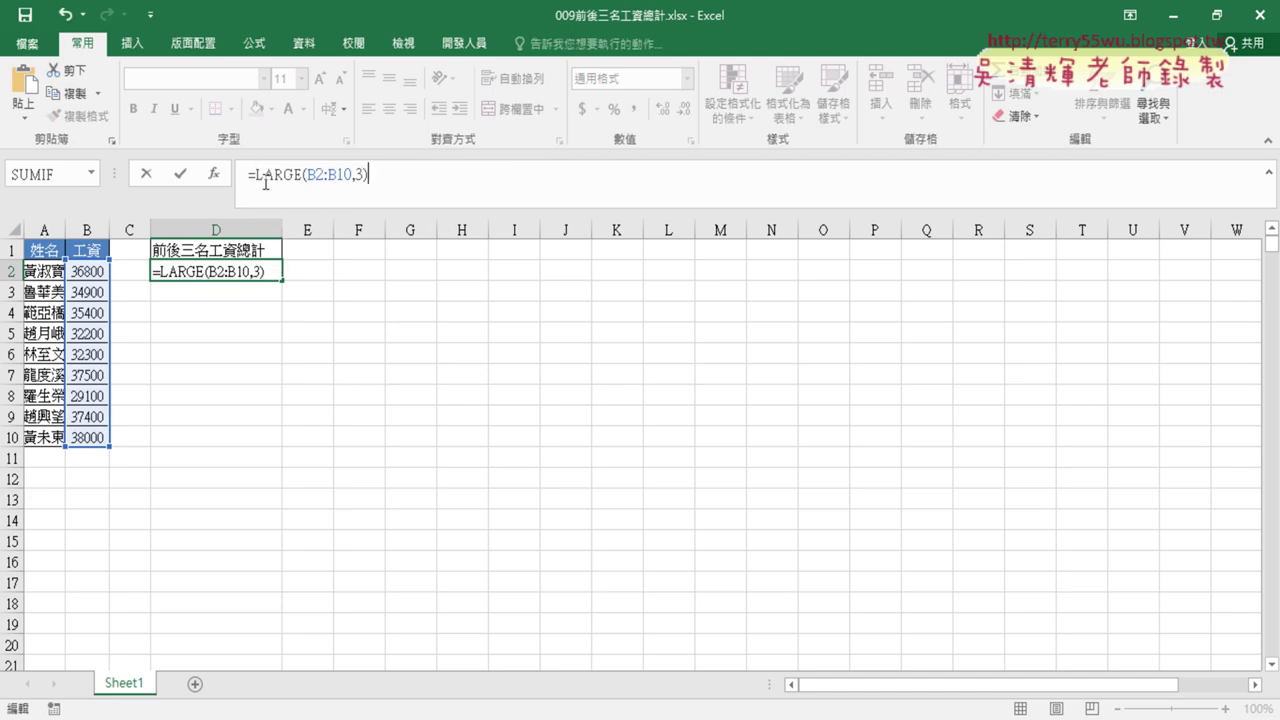
{"action": "left_click", "coordinate": [270, 175]}
- In LARGE's Function Arguments, set array B2:B10, try k = 1, 2, 3, and accept 37400
{"action": "left_click", "coordinate": [216, 176]}
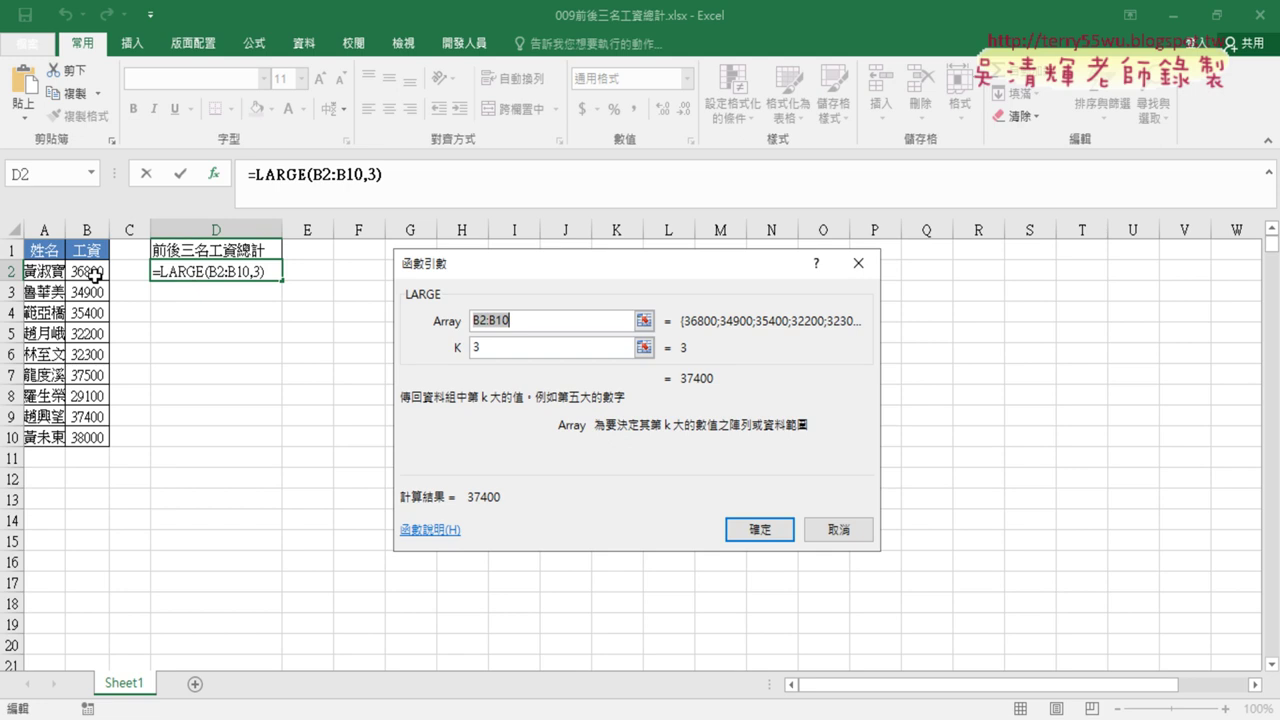
{"action": "left_click_drag", "start_coordinate": [93, 272], "coordinate": [97, 437]}
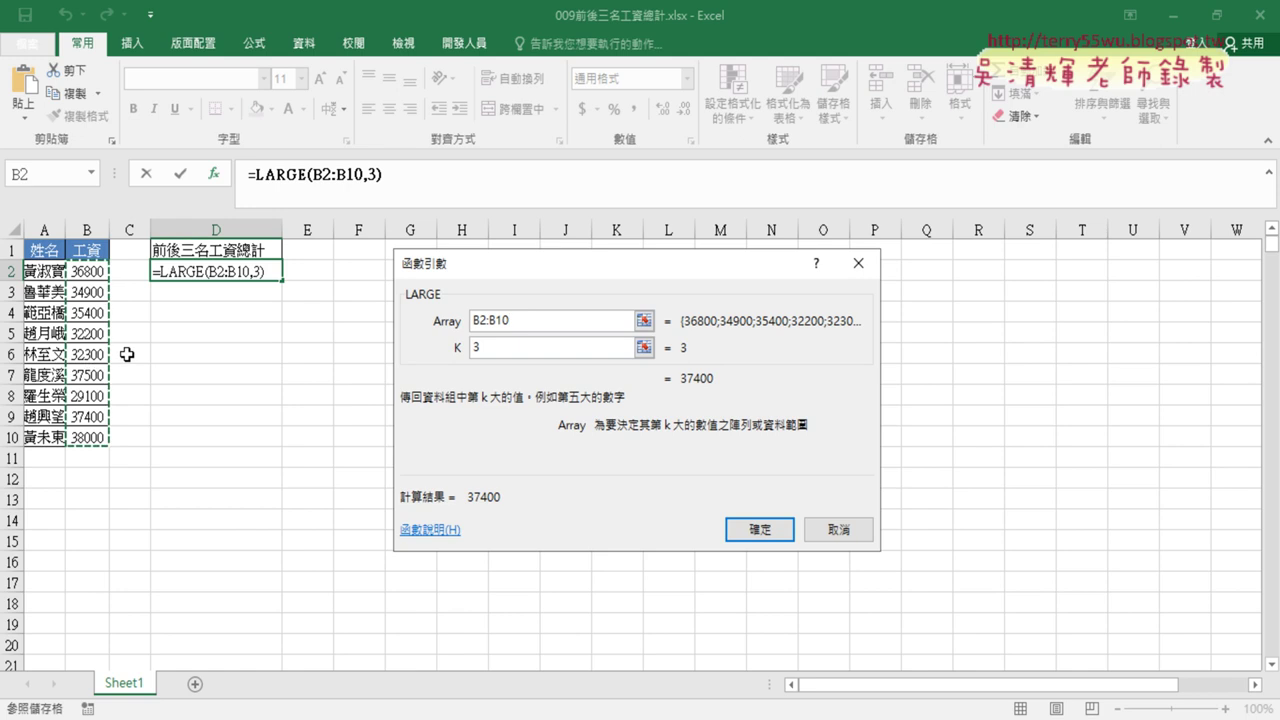
{"action": "double_click", "coordinate": [487, 349]}
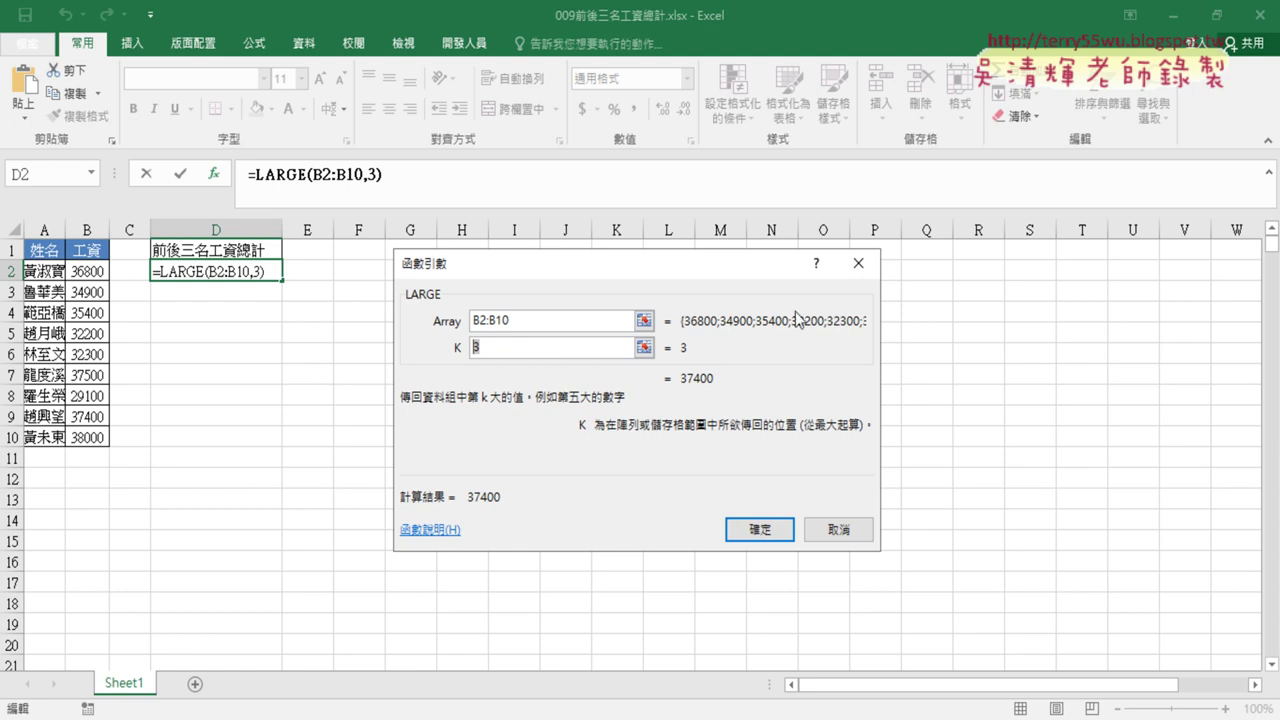
{"action": "type", "text": "1"}
{"action": "left_click_drag", "start_coordinate": [482, 349], "coordinate": [444, 350]}
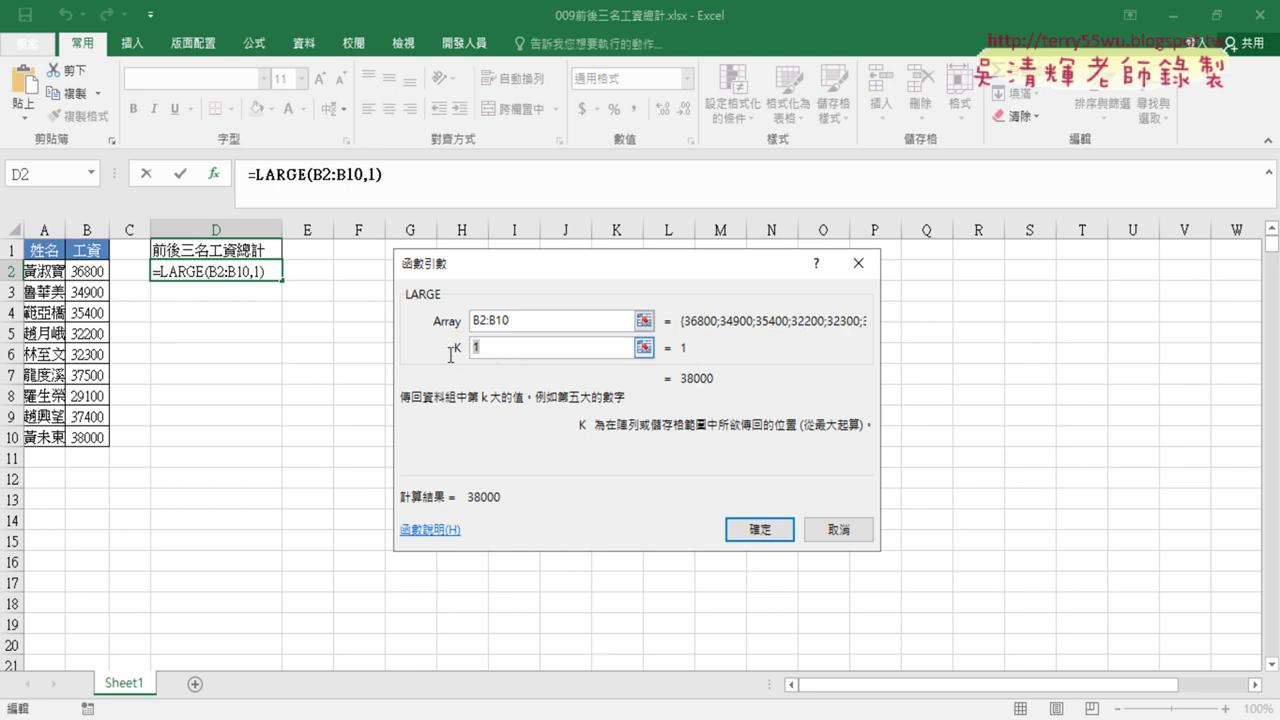
{"action": "type", "text": "2"}
{"action": "left_click_drag", "start_coordinate": [488, 348], "coordinate": [412, 351]}
{"action": "type", "text": "3"}
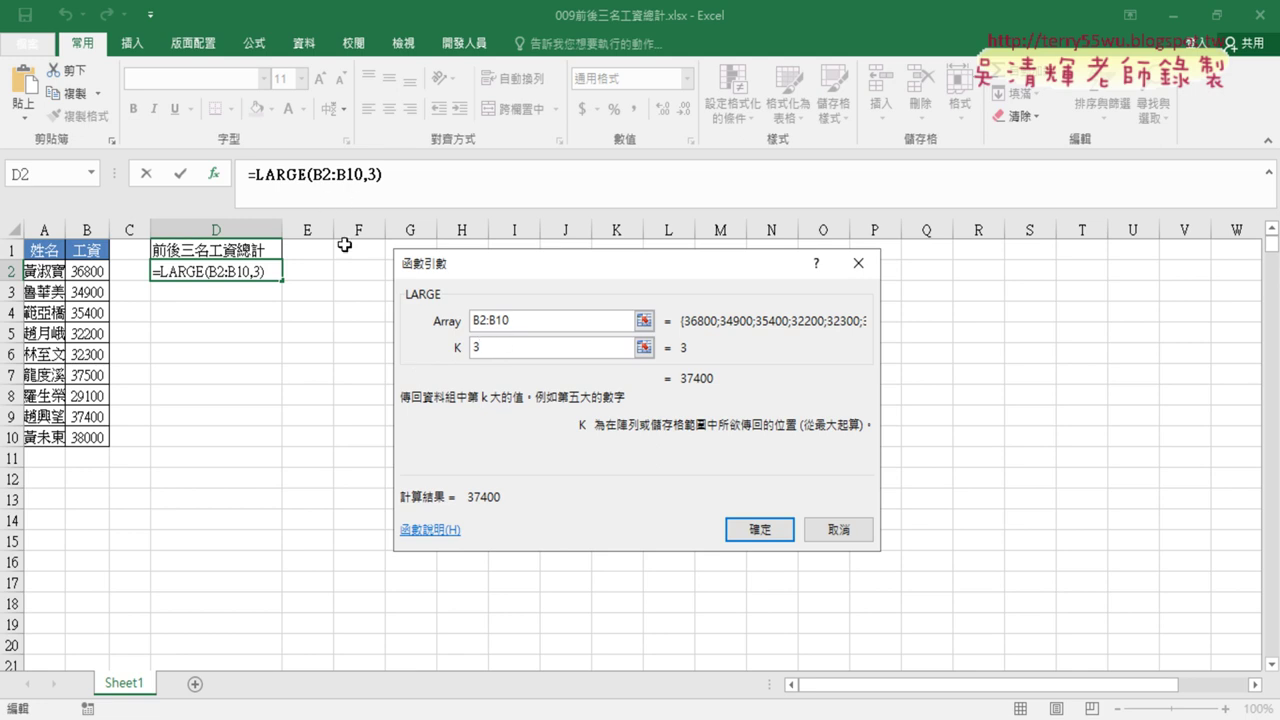
{"action": "left_click", "coordinate": [765, 530]}
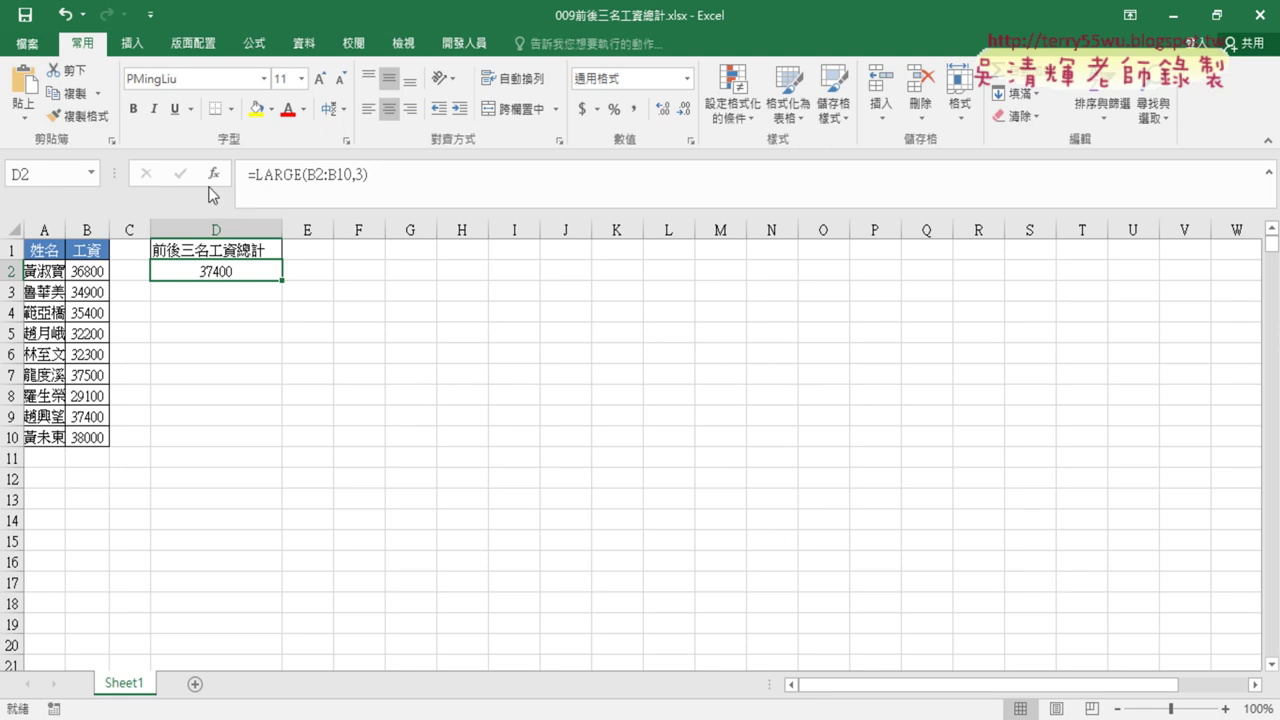
- Cut LARGE(B2:B10,3) out of D2's formula and start a SUMIF function in its place
{"action": "left_click_drag", "start_coordinate": [254, 174], "coordinate": [445, 175]}
{"action": "right_click", "coordinate": [340, 176]}
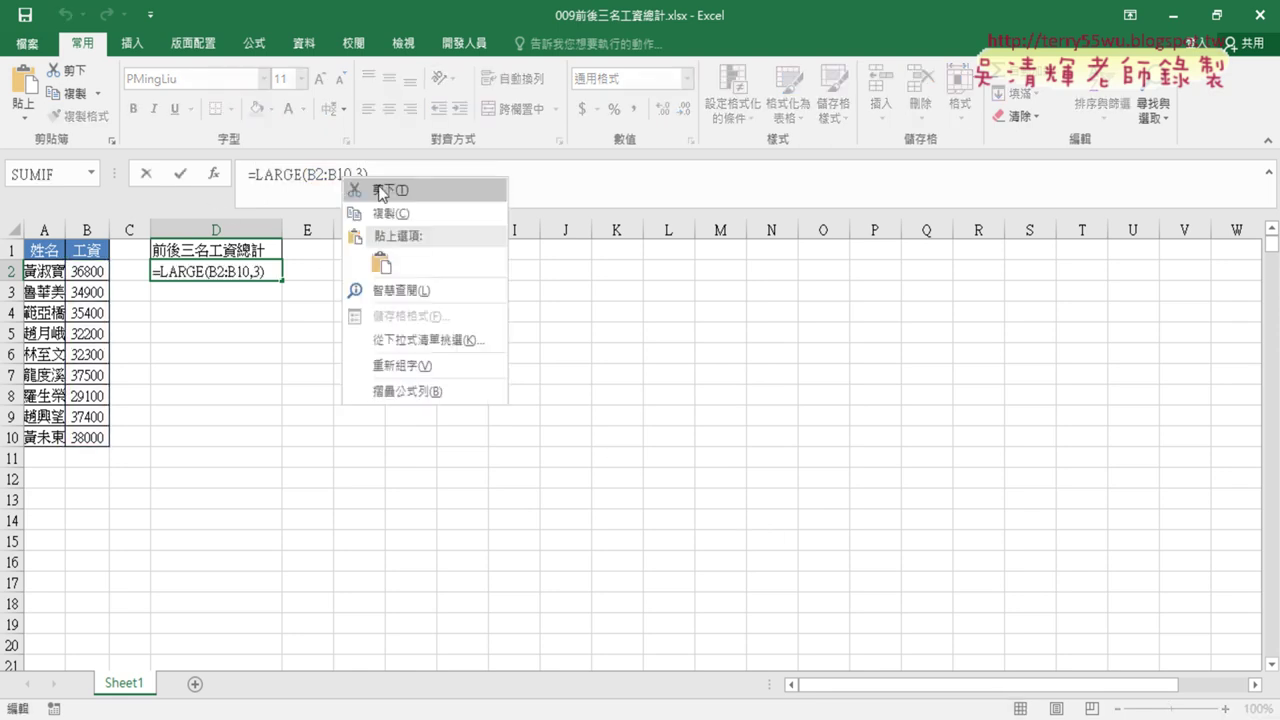
{"action": "left_click", "coordinate": [386, 189]}
{"action": "left_click", "coordinate": [213, 174]}
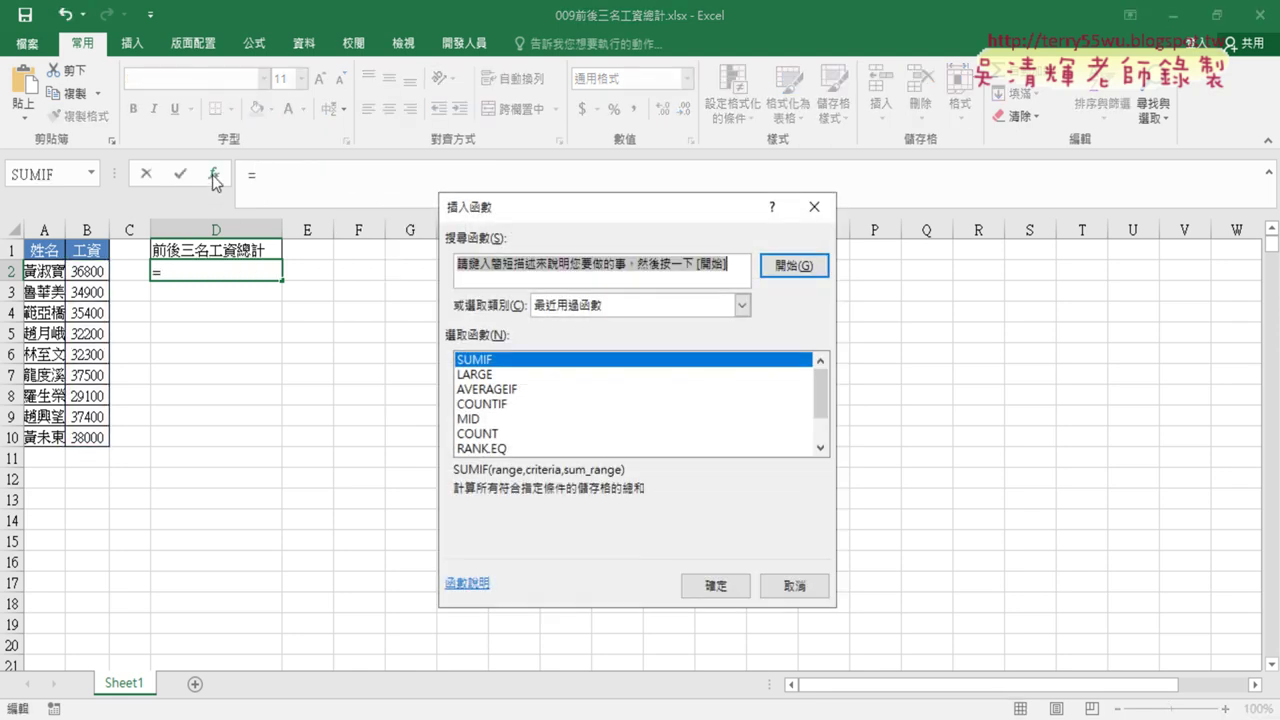
{"action": "double_click", "coordinate": [500, 360]}
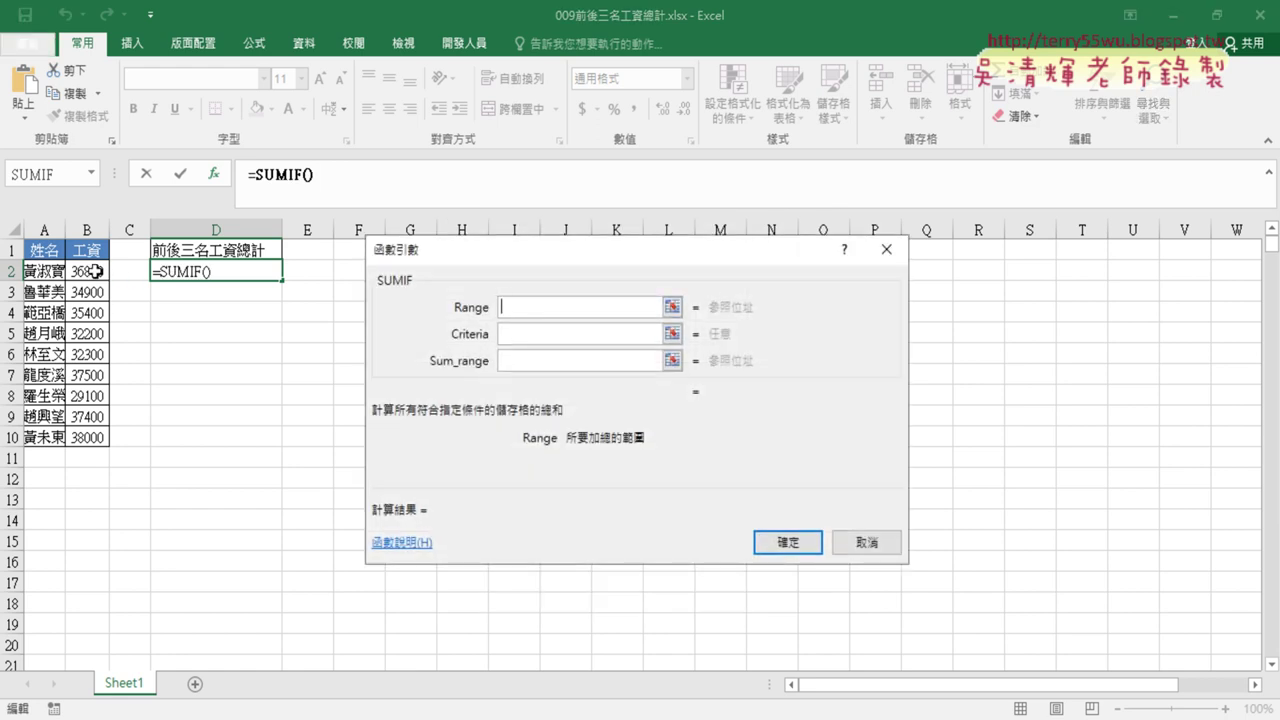
- Set the SUMIF range to B2:B10 and its criterion to LARGE(B2:B10,3), dropping the trial >= prefix
{"action": "left_click_drag", "start_coordinate": [87, 271], "coordinate": [89, 440]}
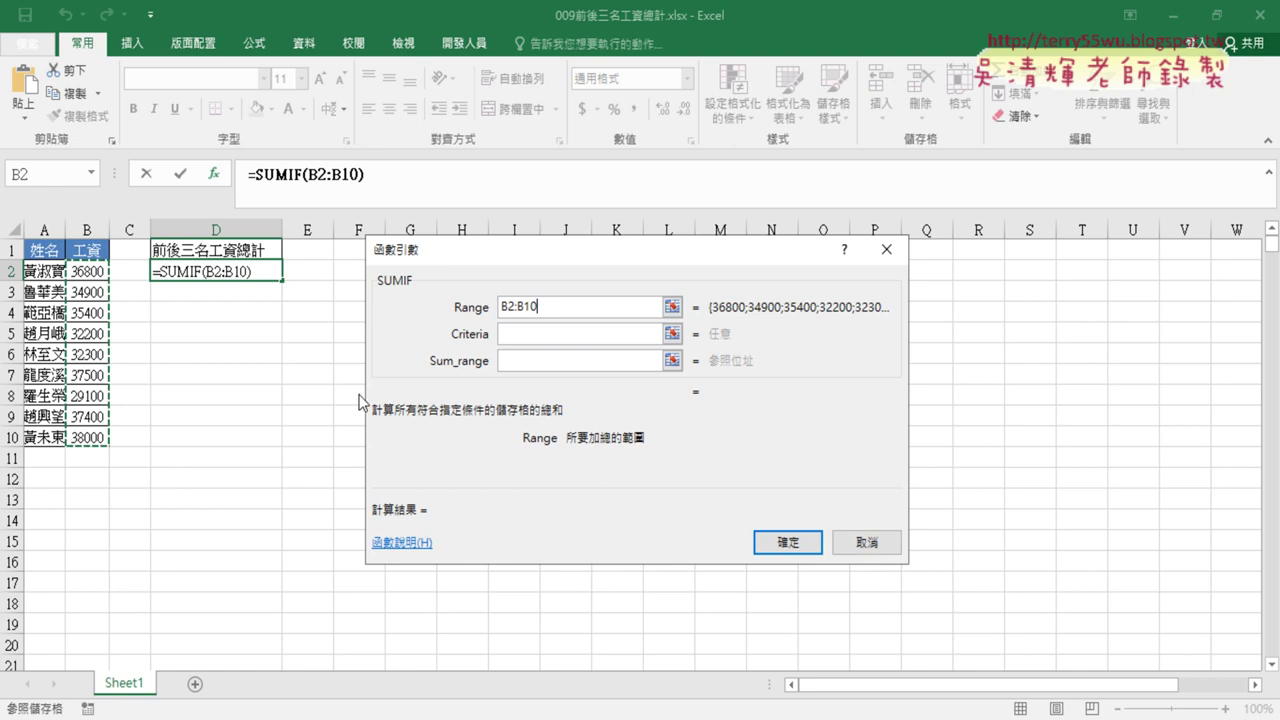
{"action": "left_click", "coordinate": [508, 336]}
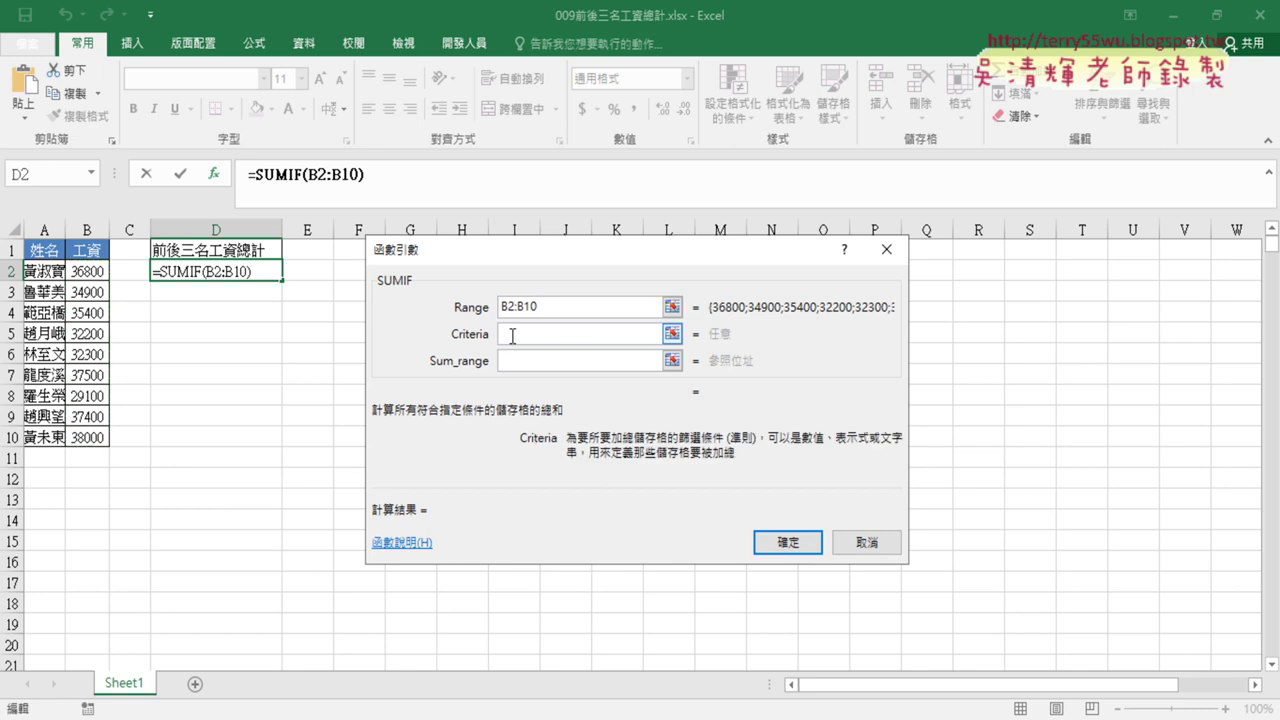
{"action": "type", "text": "LARGE(B2:B10,3)"}
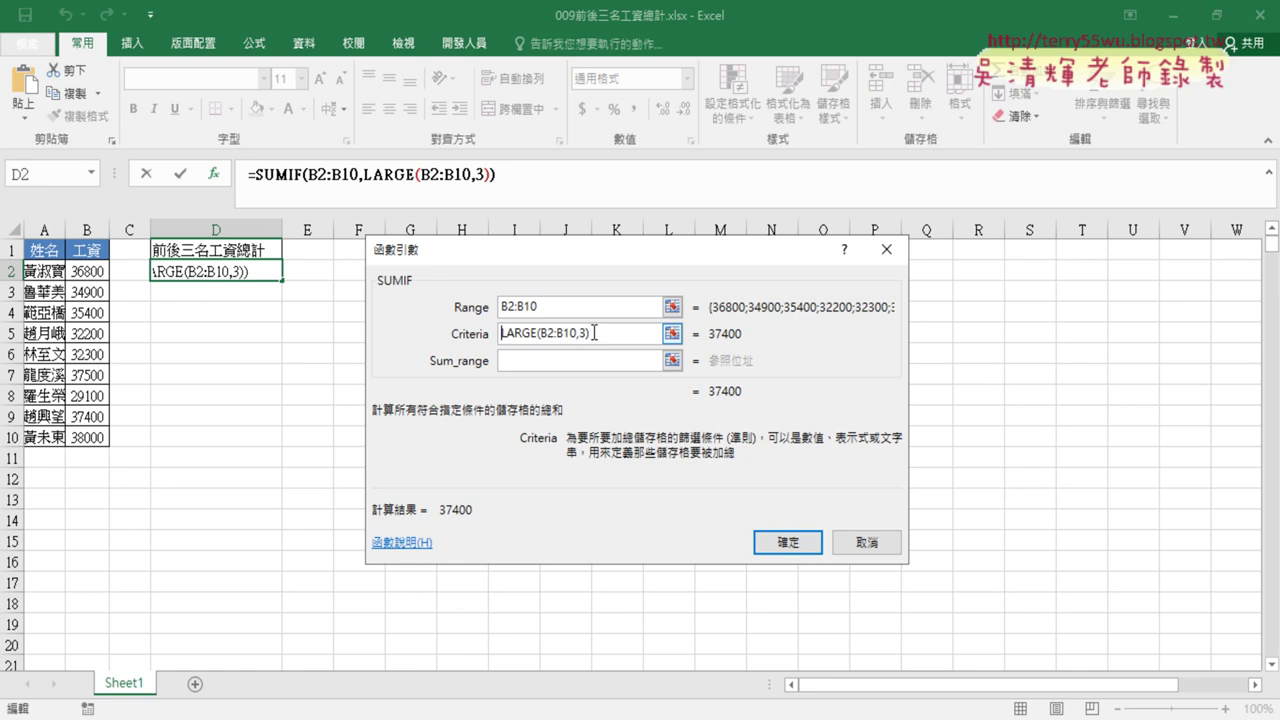
{"action": "type", "text": "\"\""}
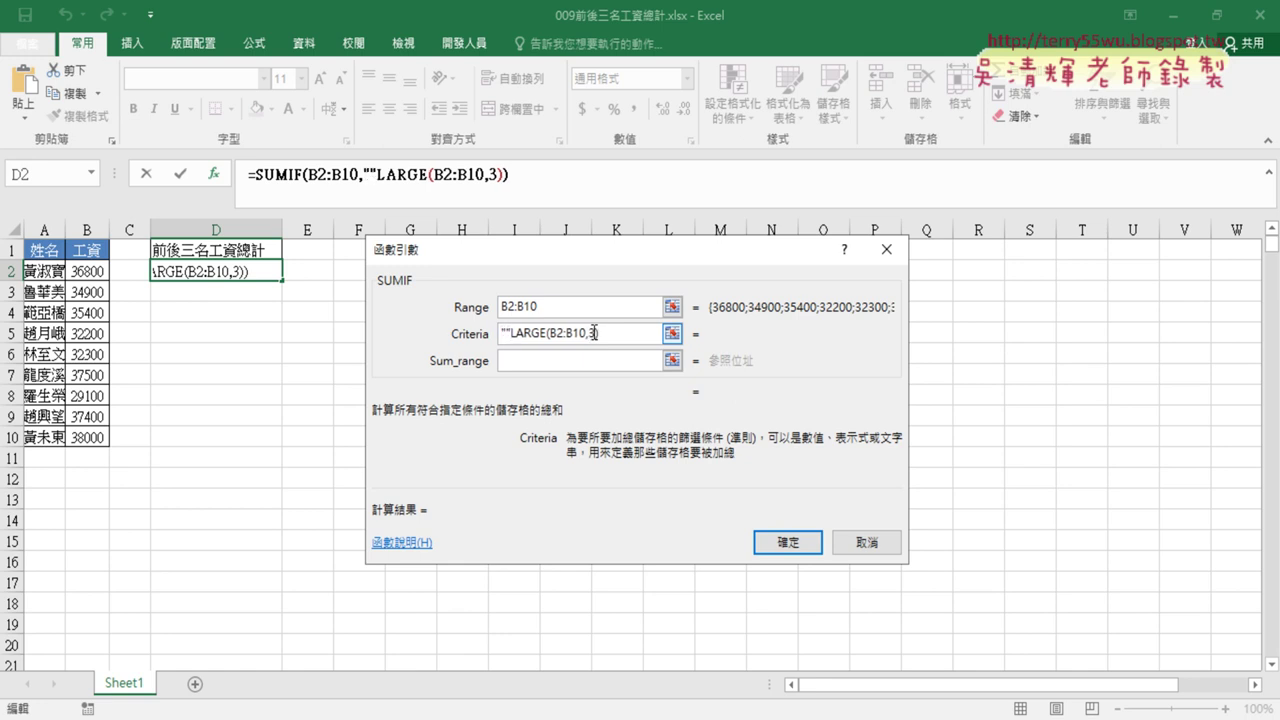
{"action": "type", "text": "&"}
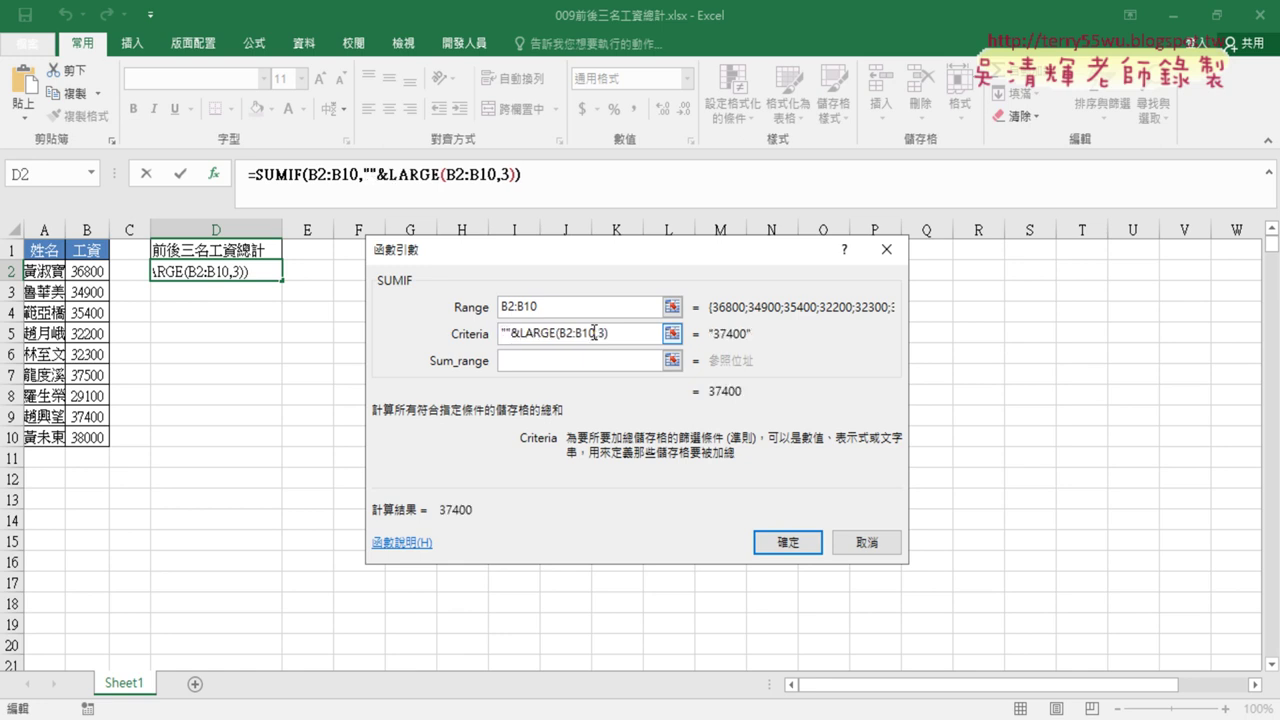
{"action": "key", "text": "Left"}
{"action": "type", "text": ">="}
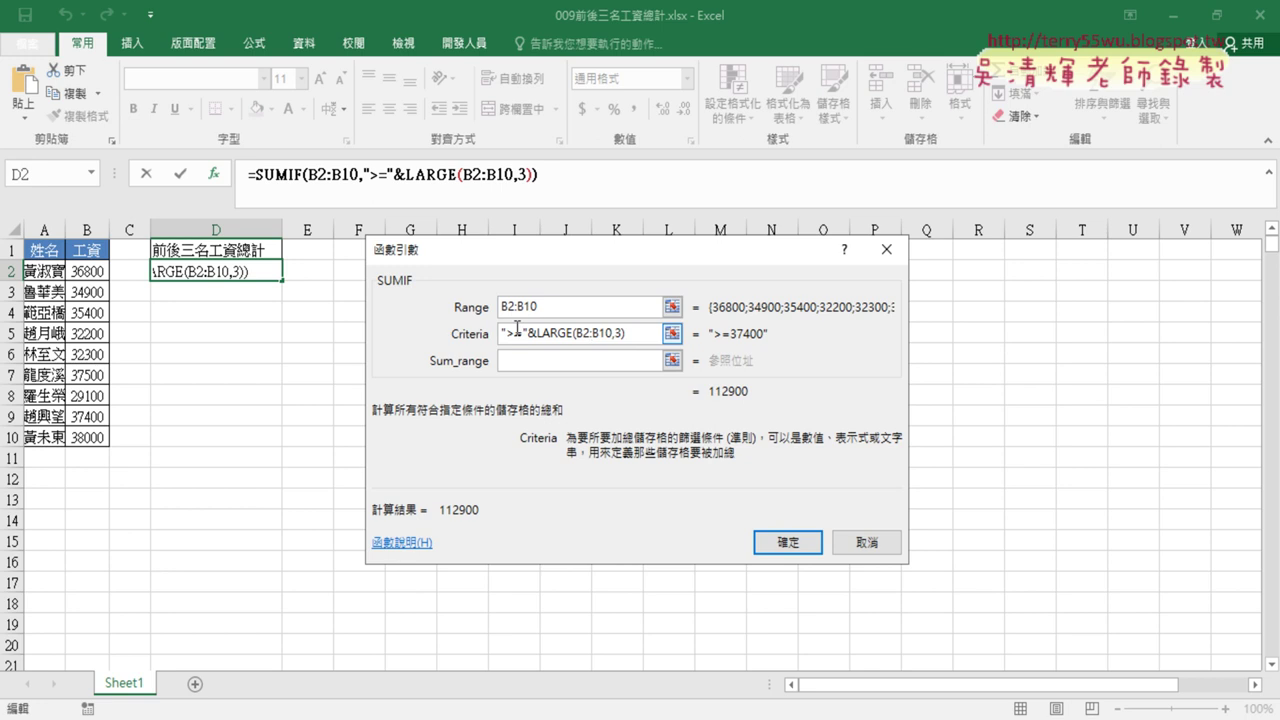
{"action": "left_click_drag", "start_coordinate": [536, 336], "coordinate": [500, 334]}
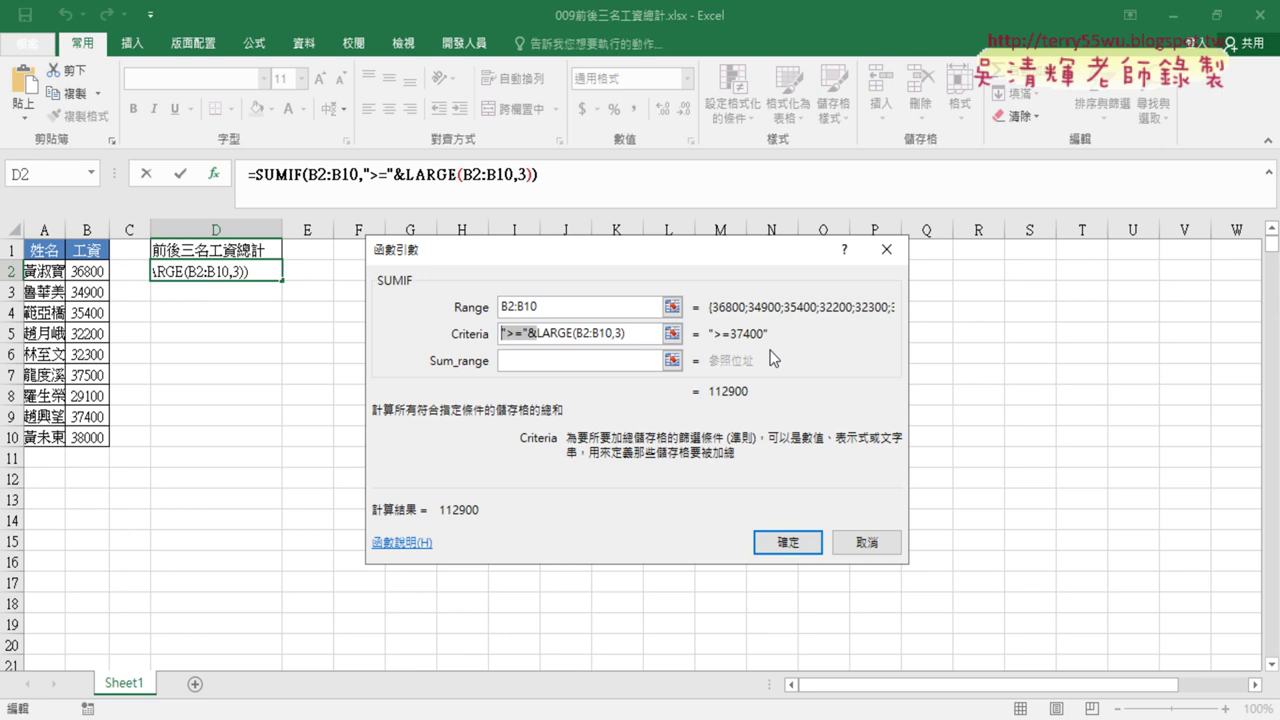
{"action": "key", "text": "Delete"}
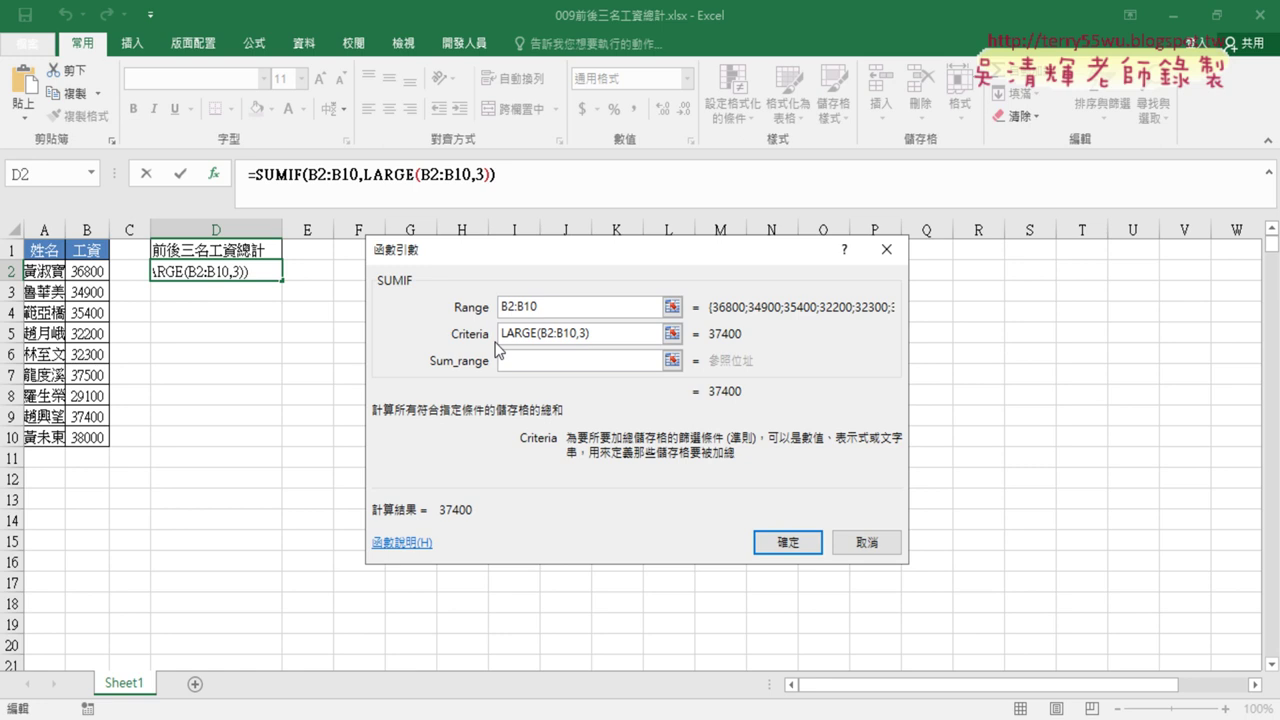
- Change the criterion to ">="&LARGE(B2:B10,3) and confirm, so D2 totals 112900
{"action": "type", "text": "\"\""}
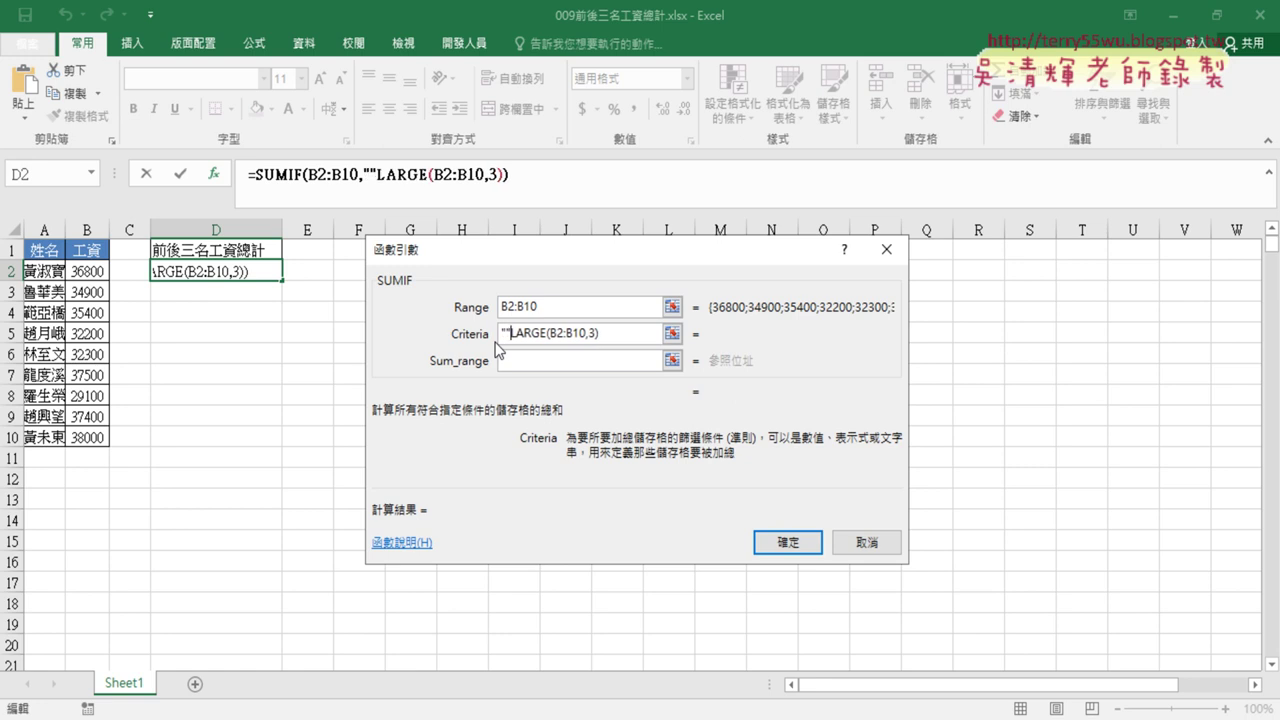
{"action": "type", "text": "&"}
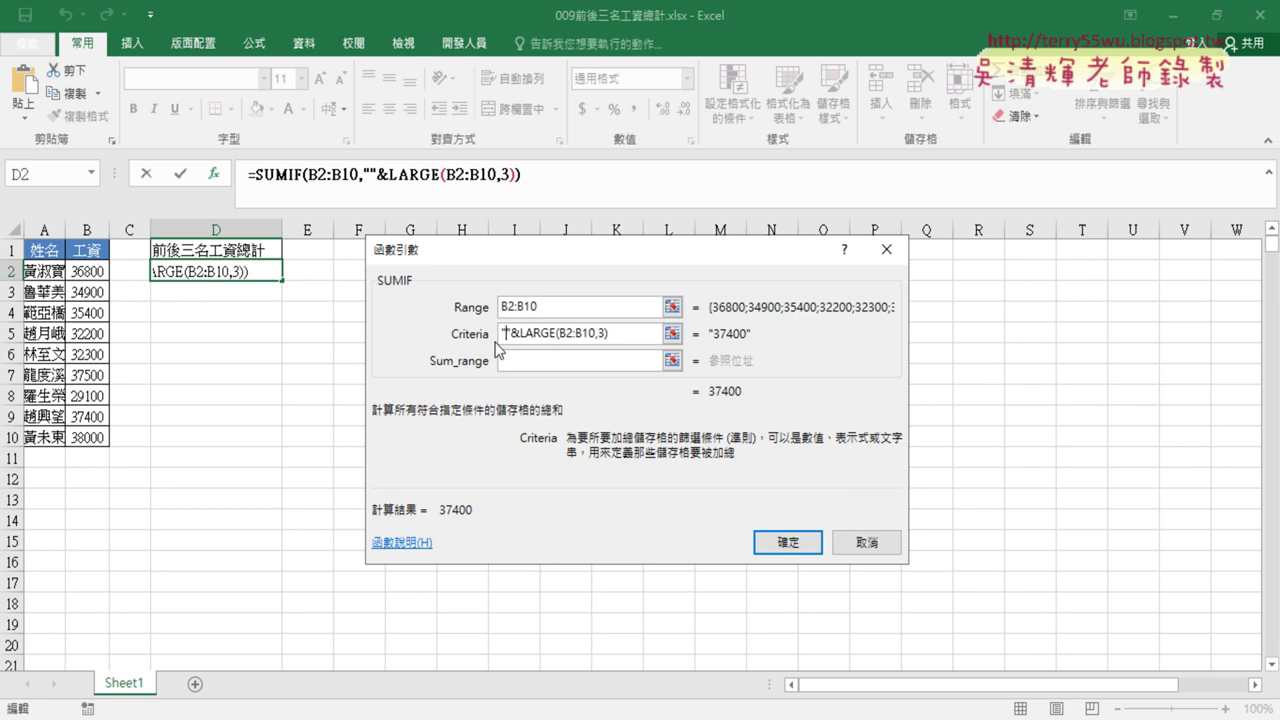
{"action": "type", "text": ">="}
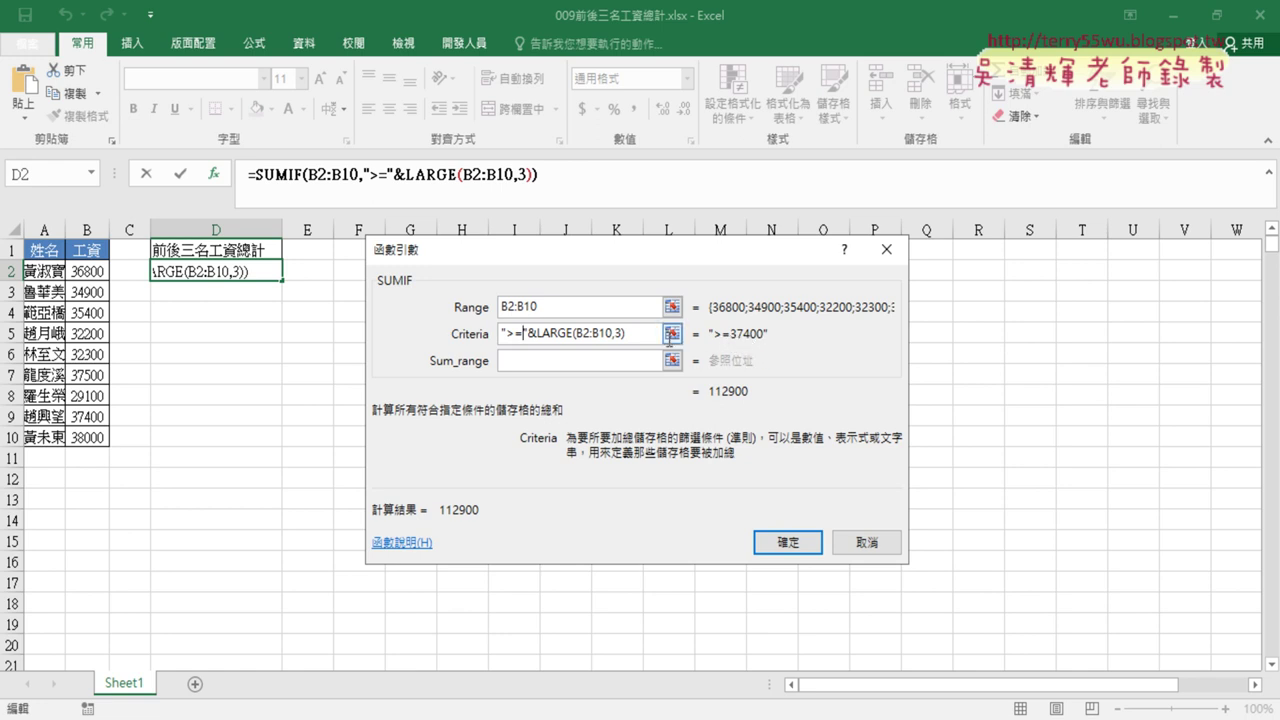
{"action": "left_click", "coordinate": [520, 360]}
{"action": "left_click", "coordinate": [524, 360]}
{"action": "left_click", "coordinate": [518, 307]}
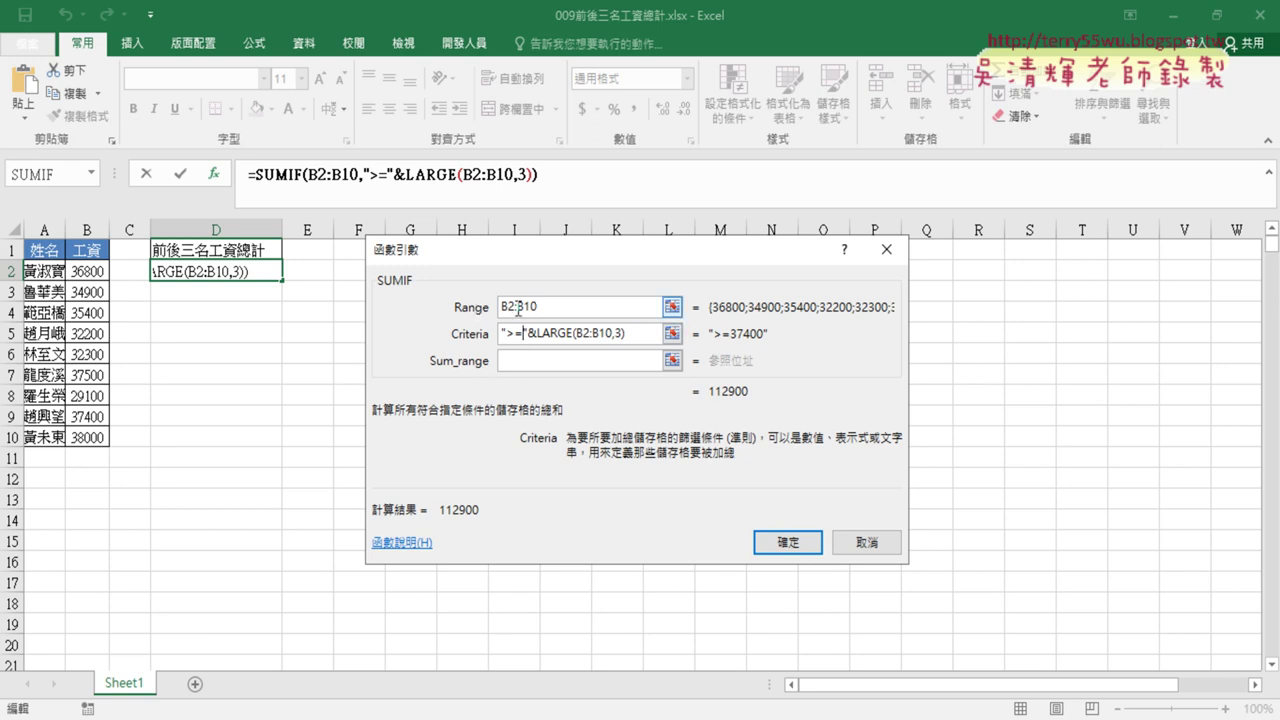
{"action": "left_click", "coordinate": [522, 333]}
{"action": "left_click", "coordinate": [806, 543]}
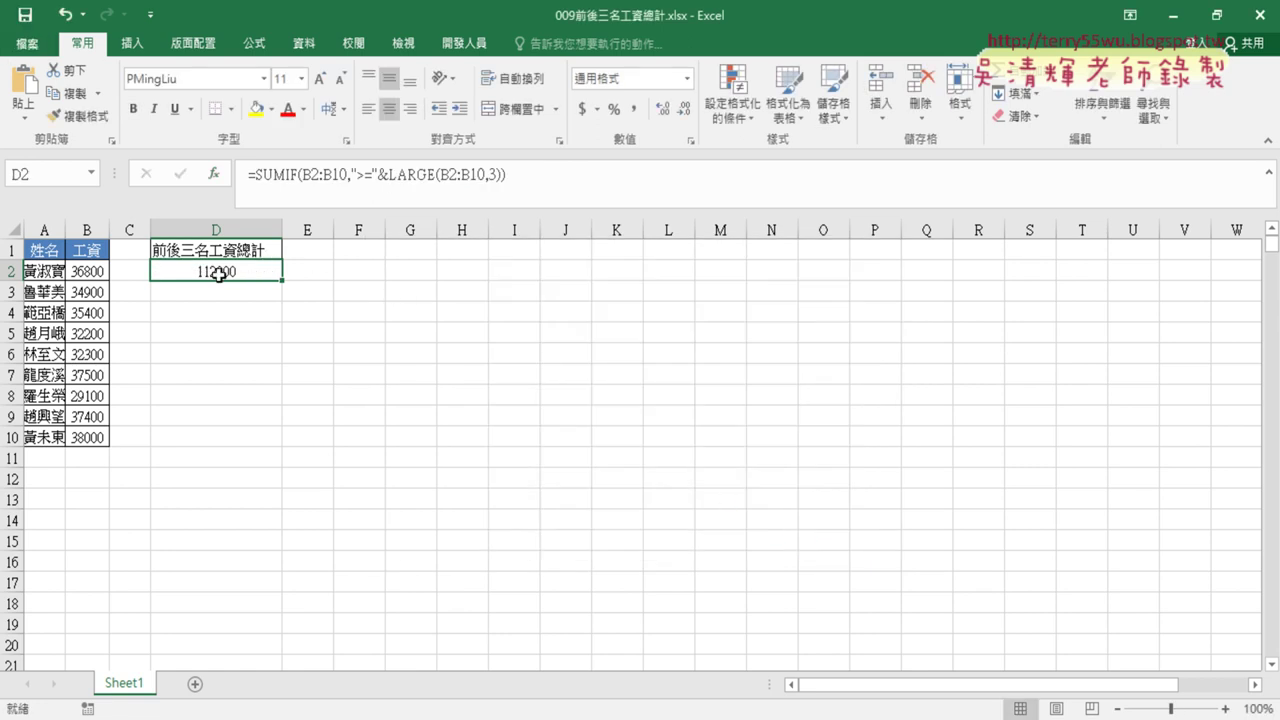
- Append a plus sign and a pasted copy of the first SUMIF to D2's formula
{"action": "left_click", "coordinate": [540, 175]}
{"action": "type", "text": "+"}
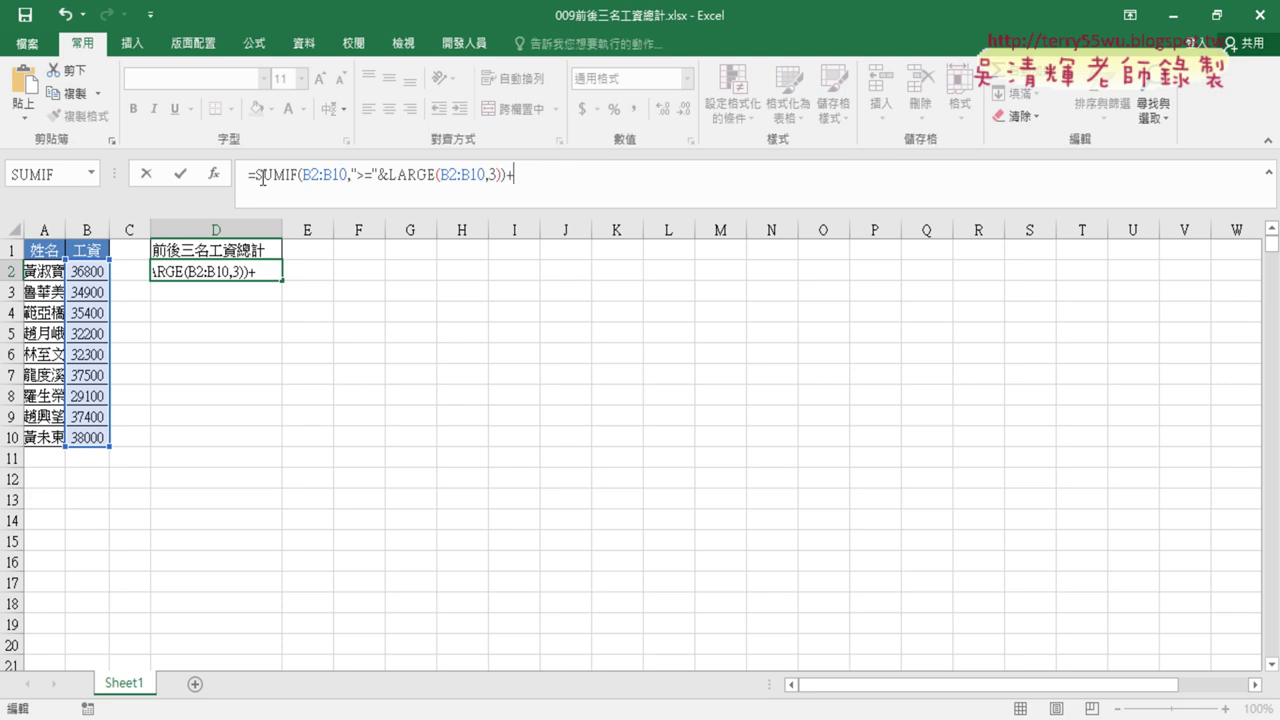
{"action": "left_click_drag", "start_coordinate": [253, 175], "coordinate": [508, 165]}
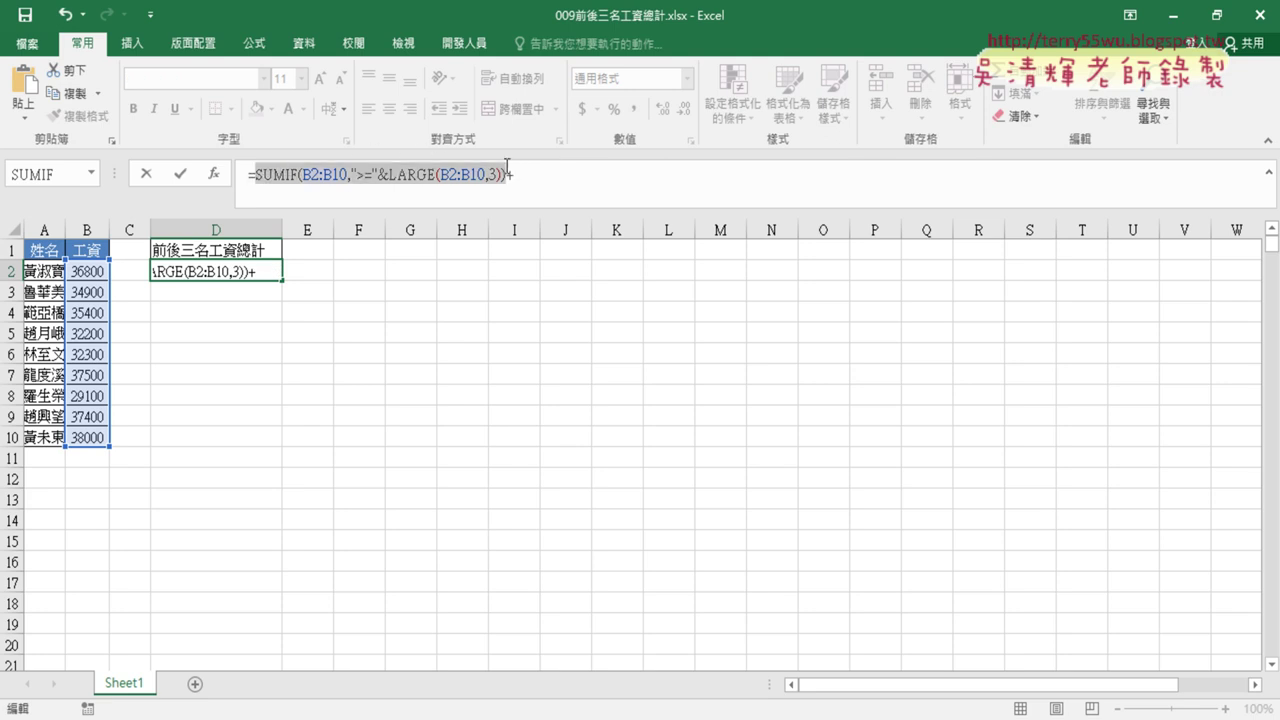
{"action": "right_click", "coordinate": [470, 175]}
{"action": "left_click", "coordinate": [509, 208]}
{"action": "left_click", "coordinate": [548, 182]}
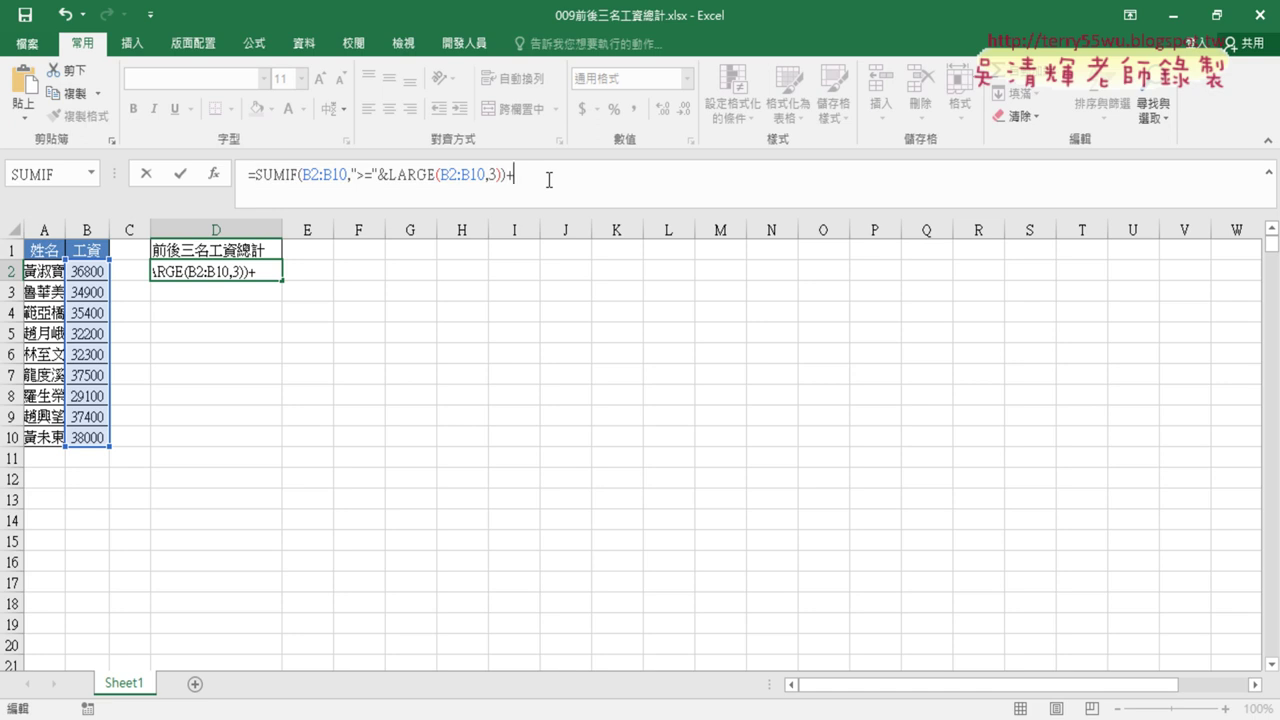
{"action": "key", "text": "ctrl+v"}
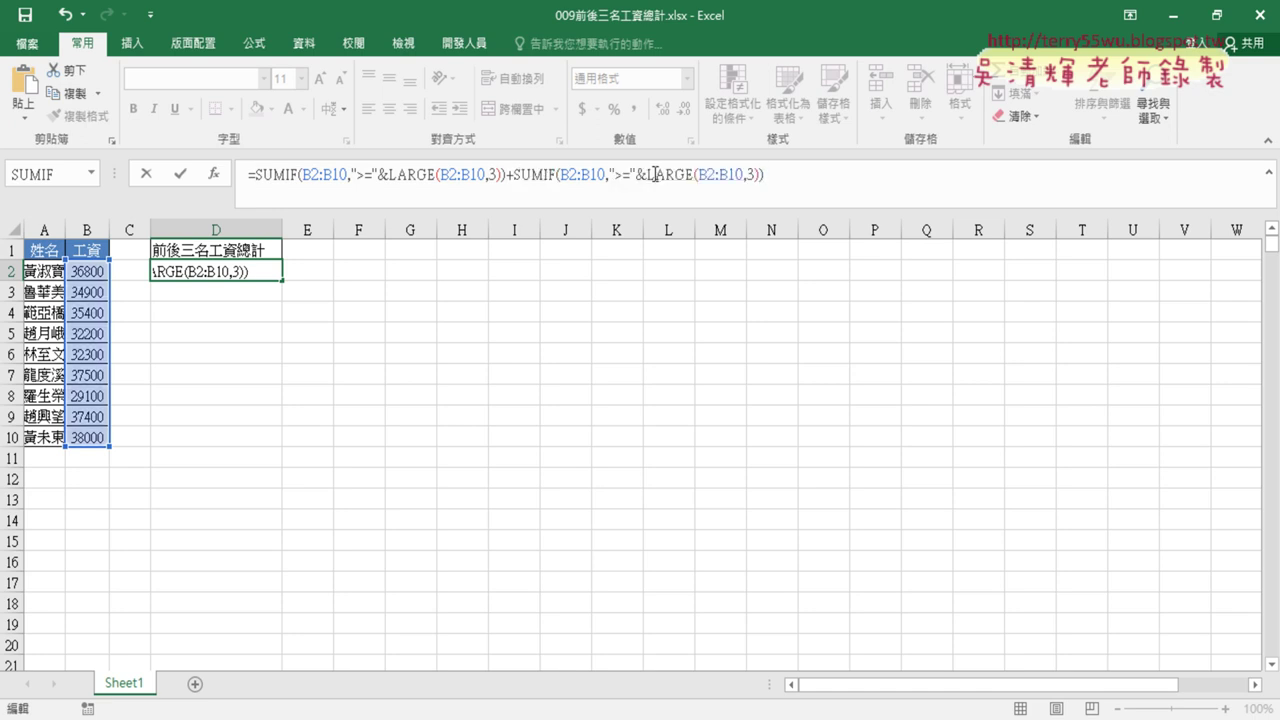
- Turn the copied SUMIF into "<="&SMALL(B2:B10,3) and commit, giving 206500
{"action": "left_click_drag", "start_coordinate": [646, 174], "coordinate": [688, 170]}
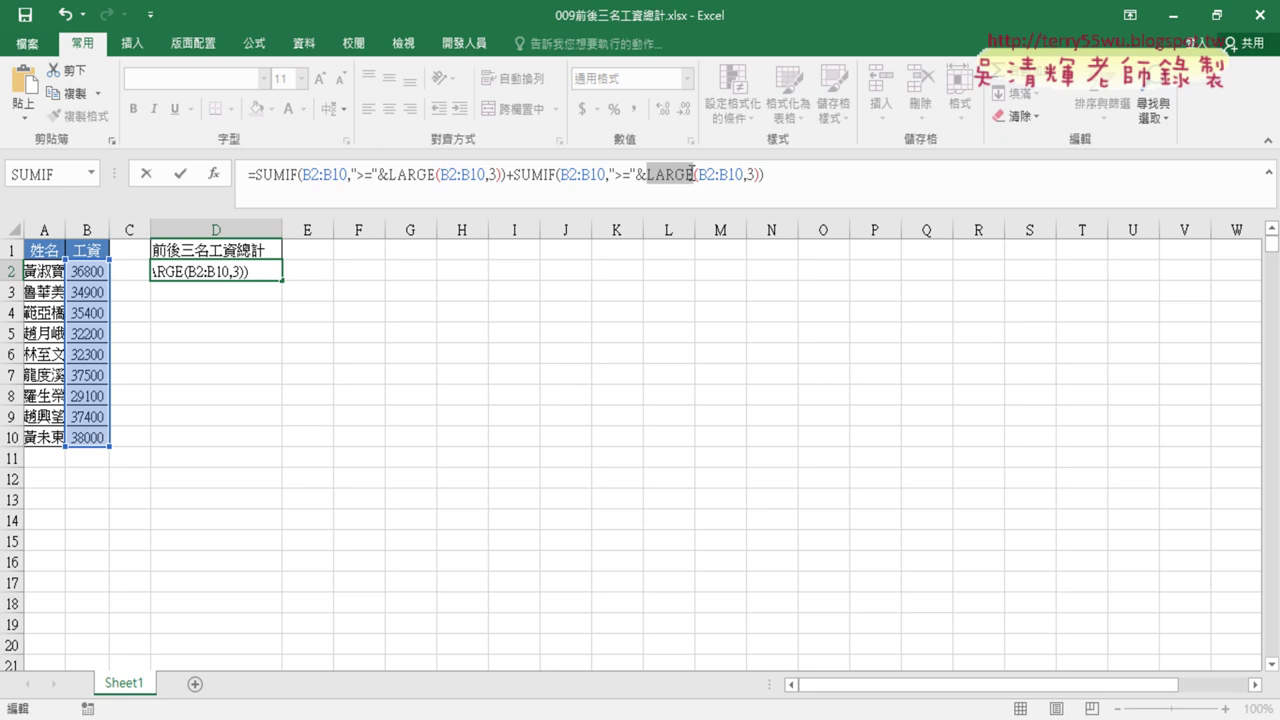
{"action": "key", "text": "Delete"}
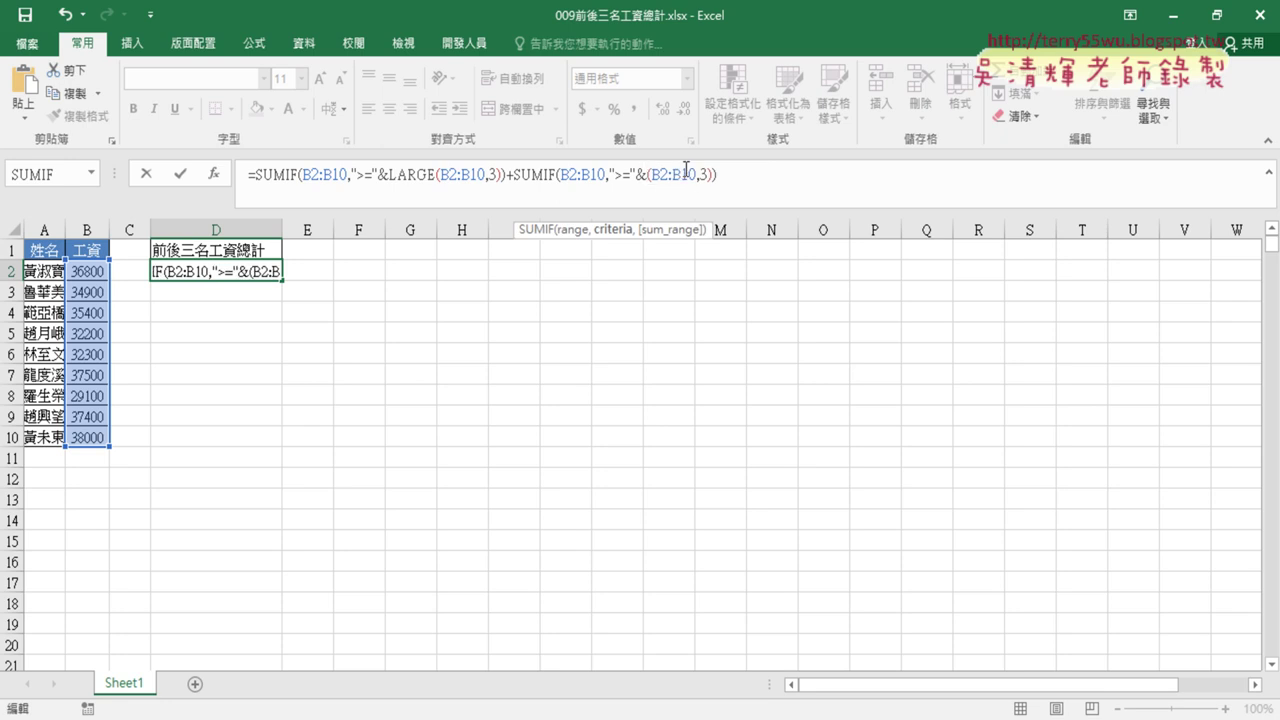
{"action": "type", "text": "s"}
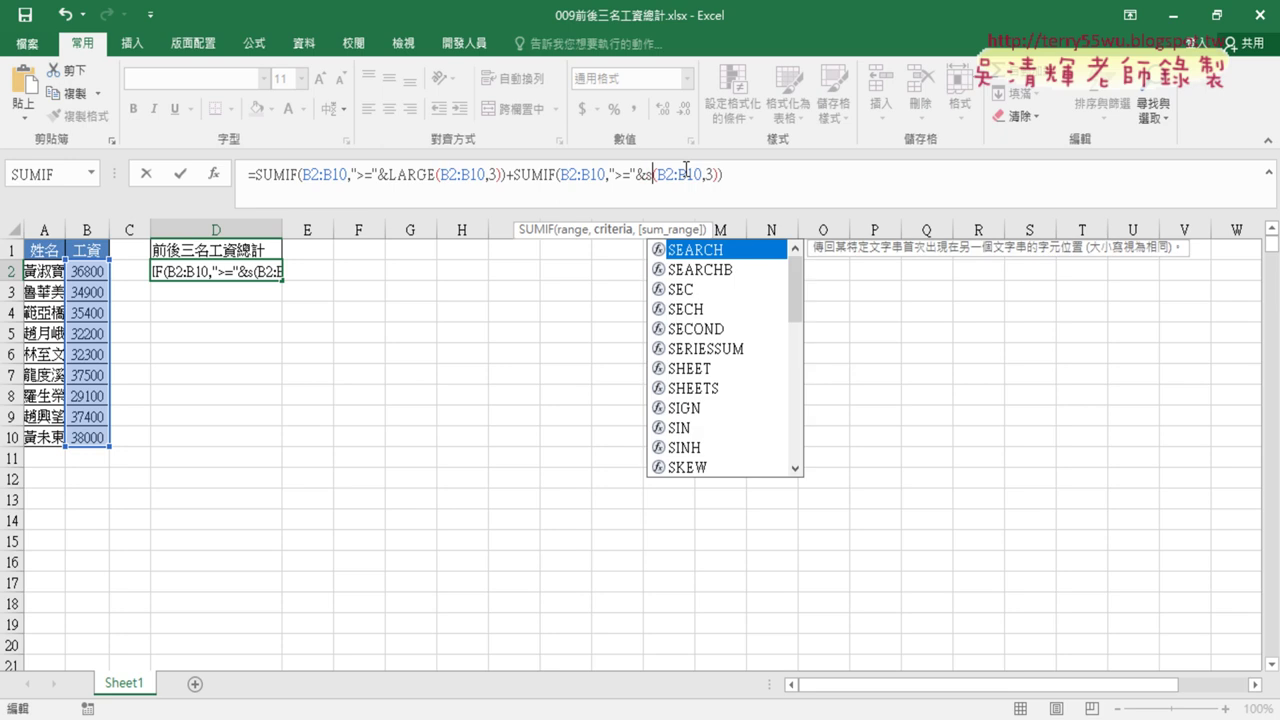
{"action": "type", "text": "m"}
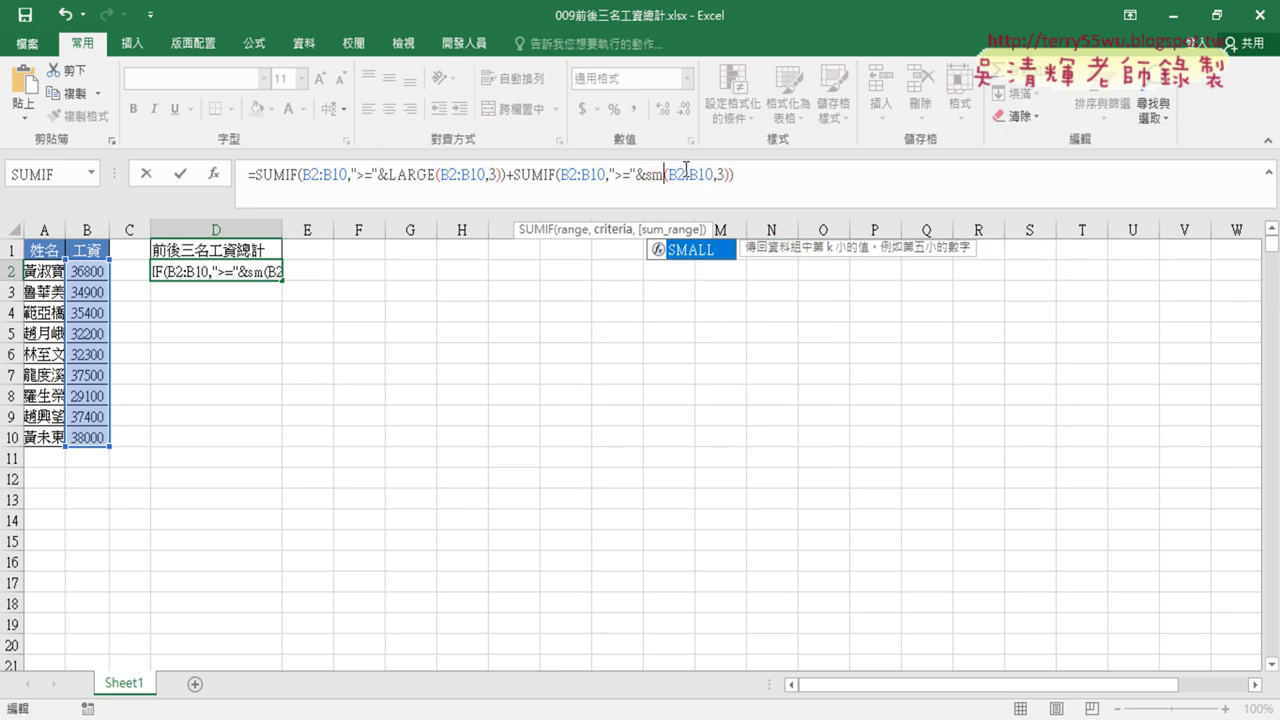
{"action": "double_click", "coordinate": [692, 252]}
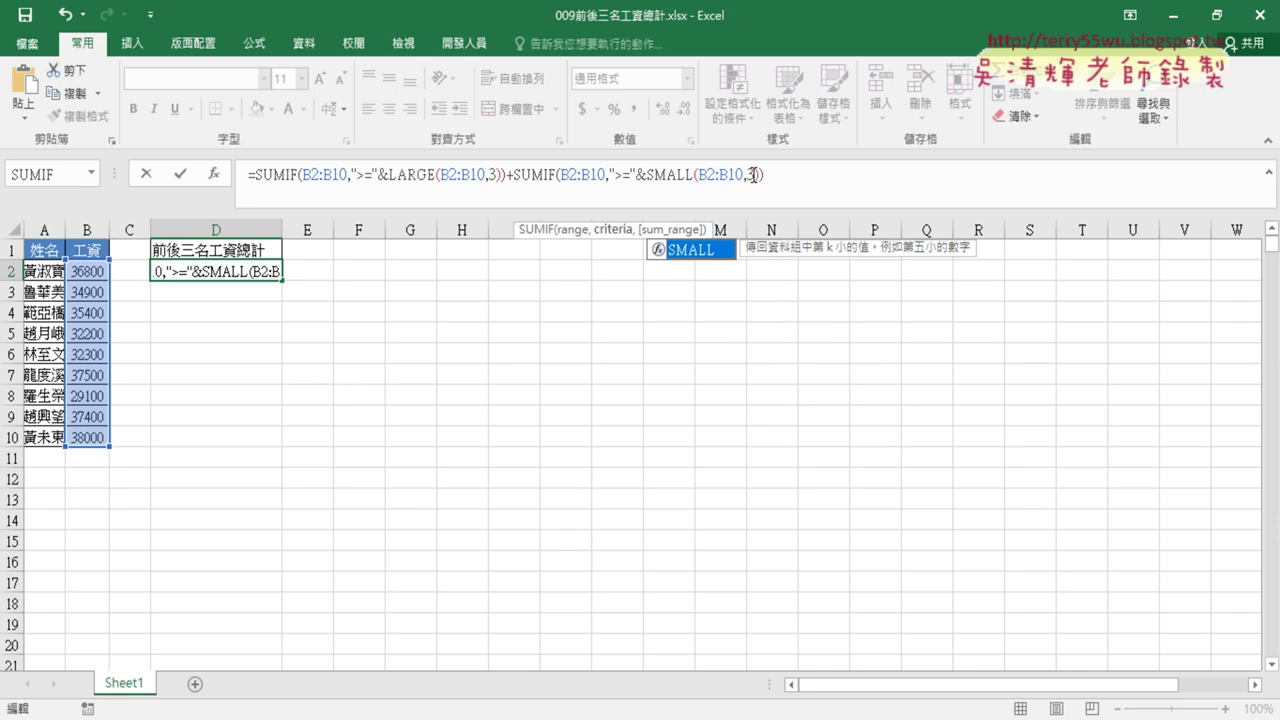
{"action": "left_click", "coordinate": [617, 176]}
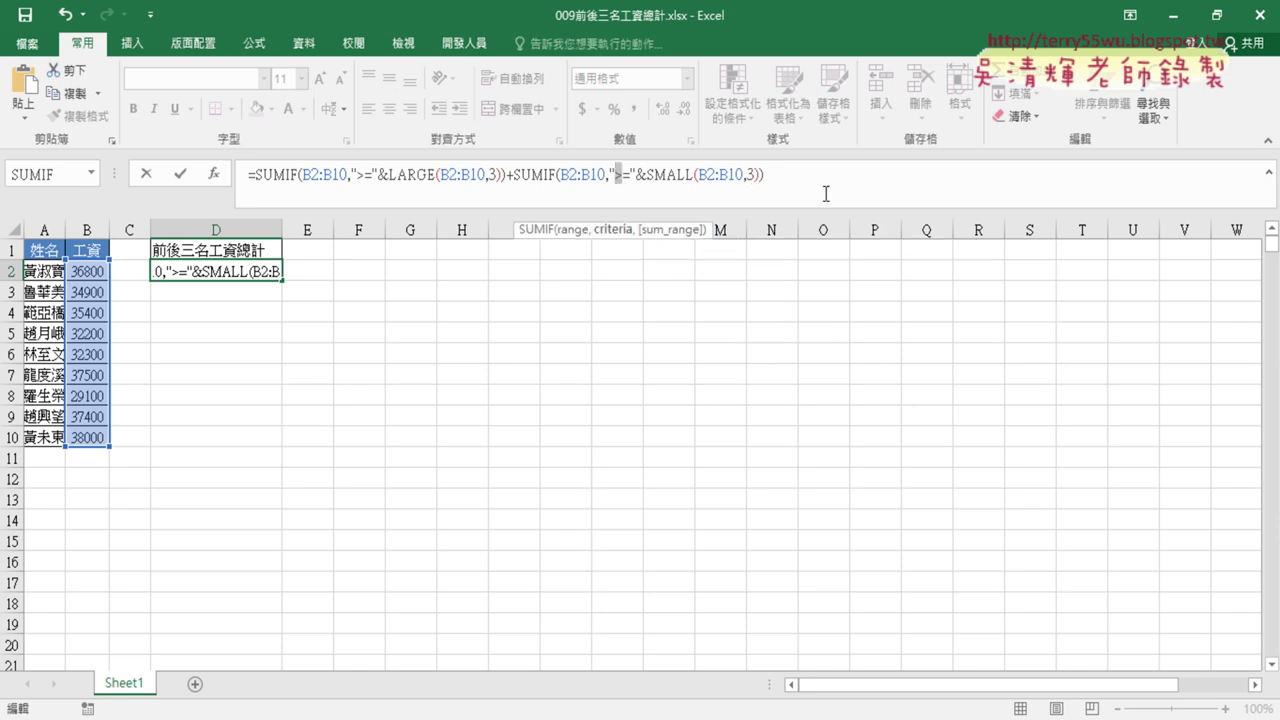
{"action": "type", "text": "<"}
{"action": "left_click_drag", "start_coordinate": [613, 175], "coordinate": [631, 175]}
{"action": "left_click", "coordinate": [180, 174]}
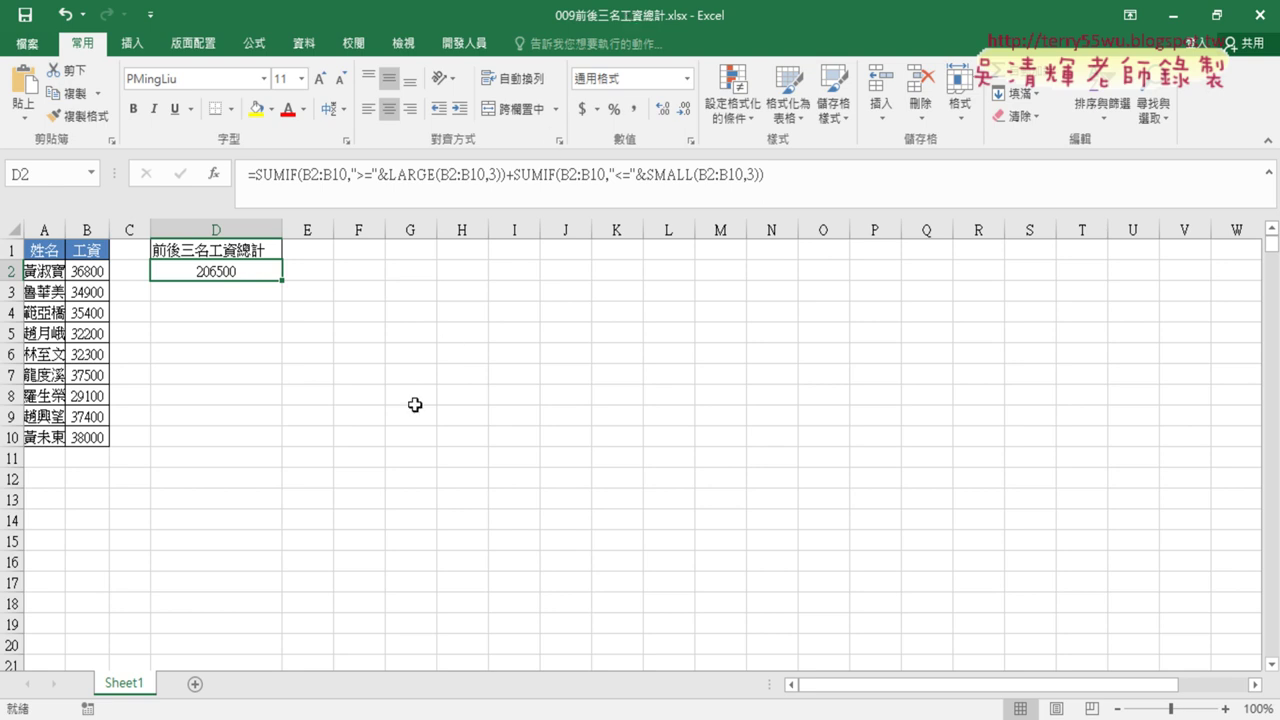
- Duplicate Sheet1 and name the copy VBA
{"action": "left_click_drag", "start_coordinate": [149, 685], "coordinate": [188, 688]}
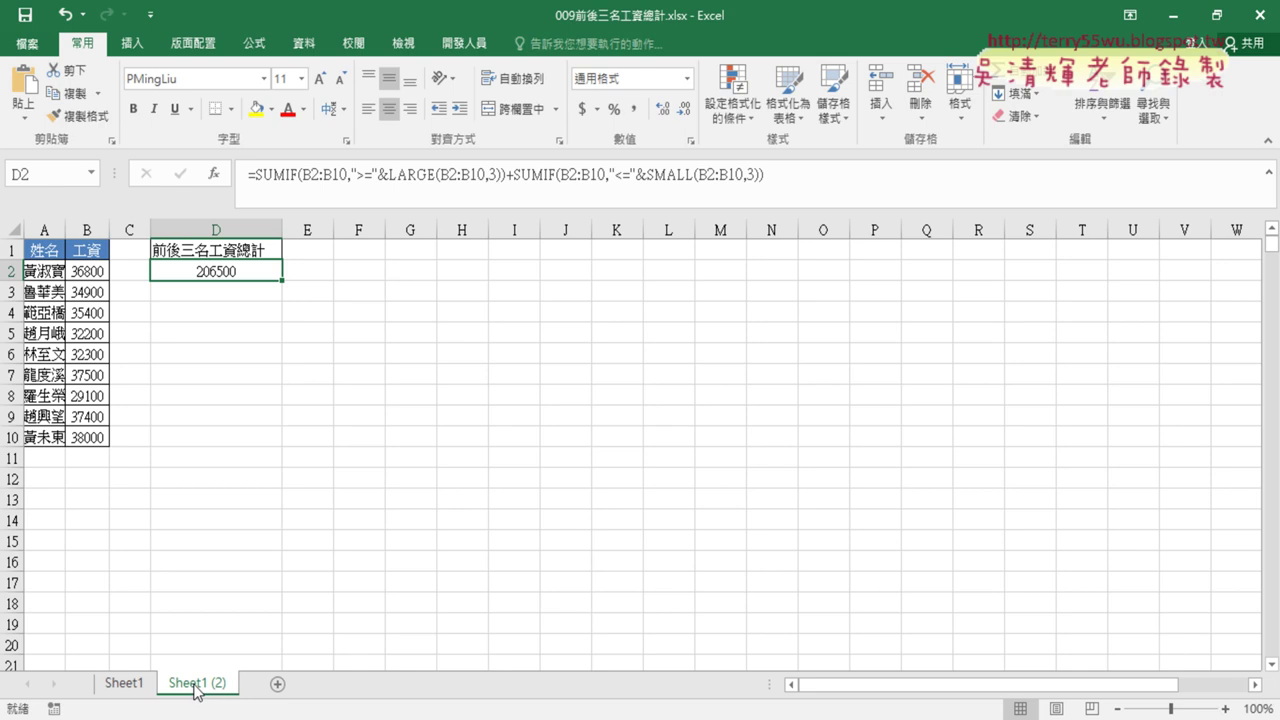
{"action": "double_click", "coordinate": [195, 683]}
{"action": "type", "text": "VB"}
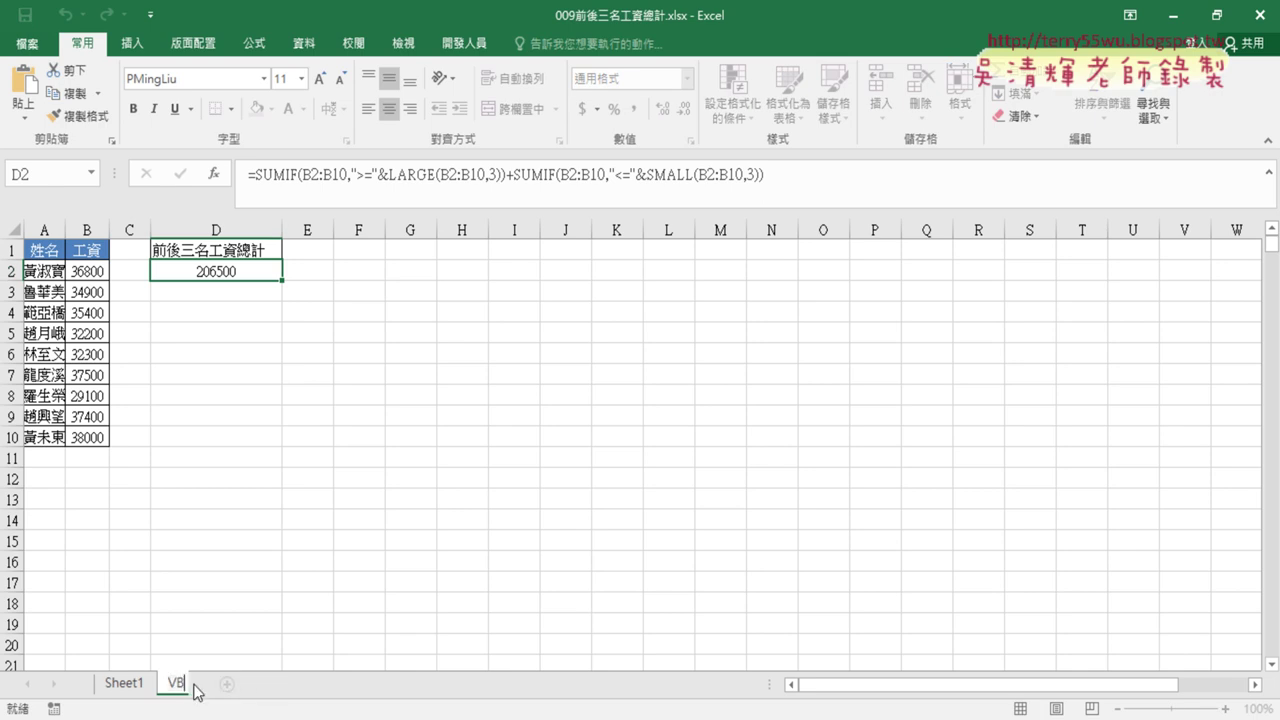
{"action": "type", "text": "A"}
{"action": "left_click", "coordinate": [263, 387]}
- On the VBA sheet, clear the total from cell D2
{"action": "left_click", "coordinate": [124, 684]}
{"action": "left_click", "coordinate": [182, 688]}
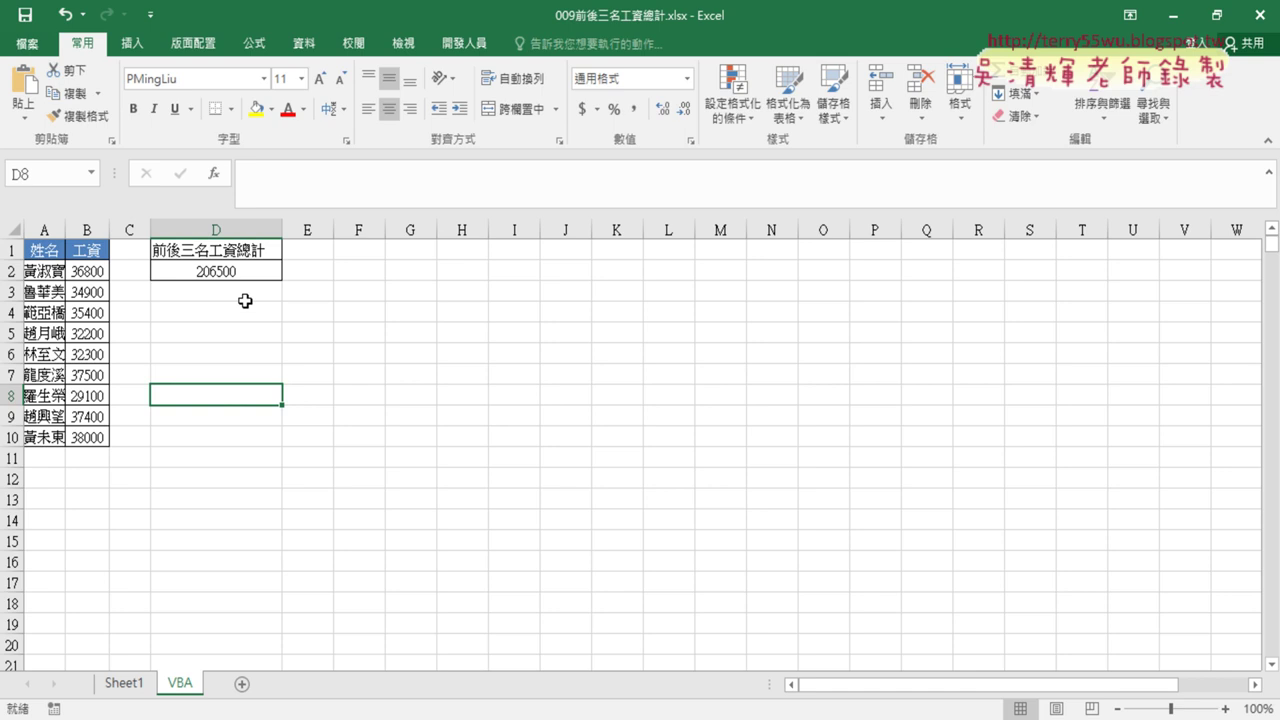
{"action": "left_click", "coordinate": [249, 274]}
{"action": "key", "text": "Delete"}
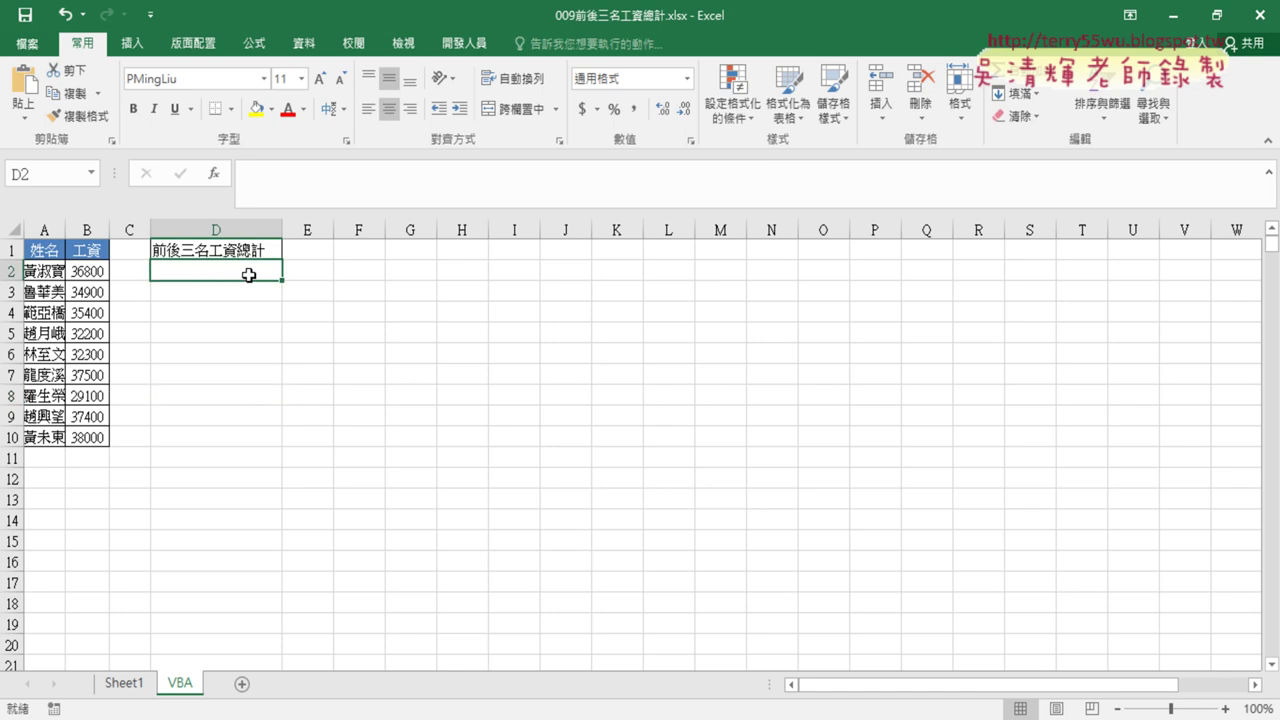